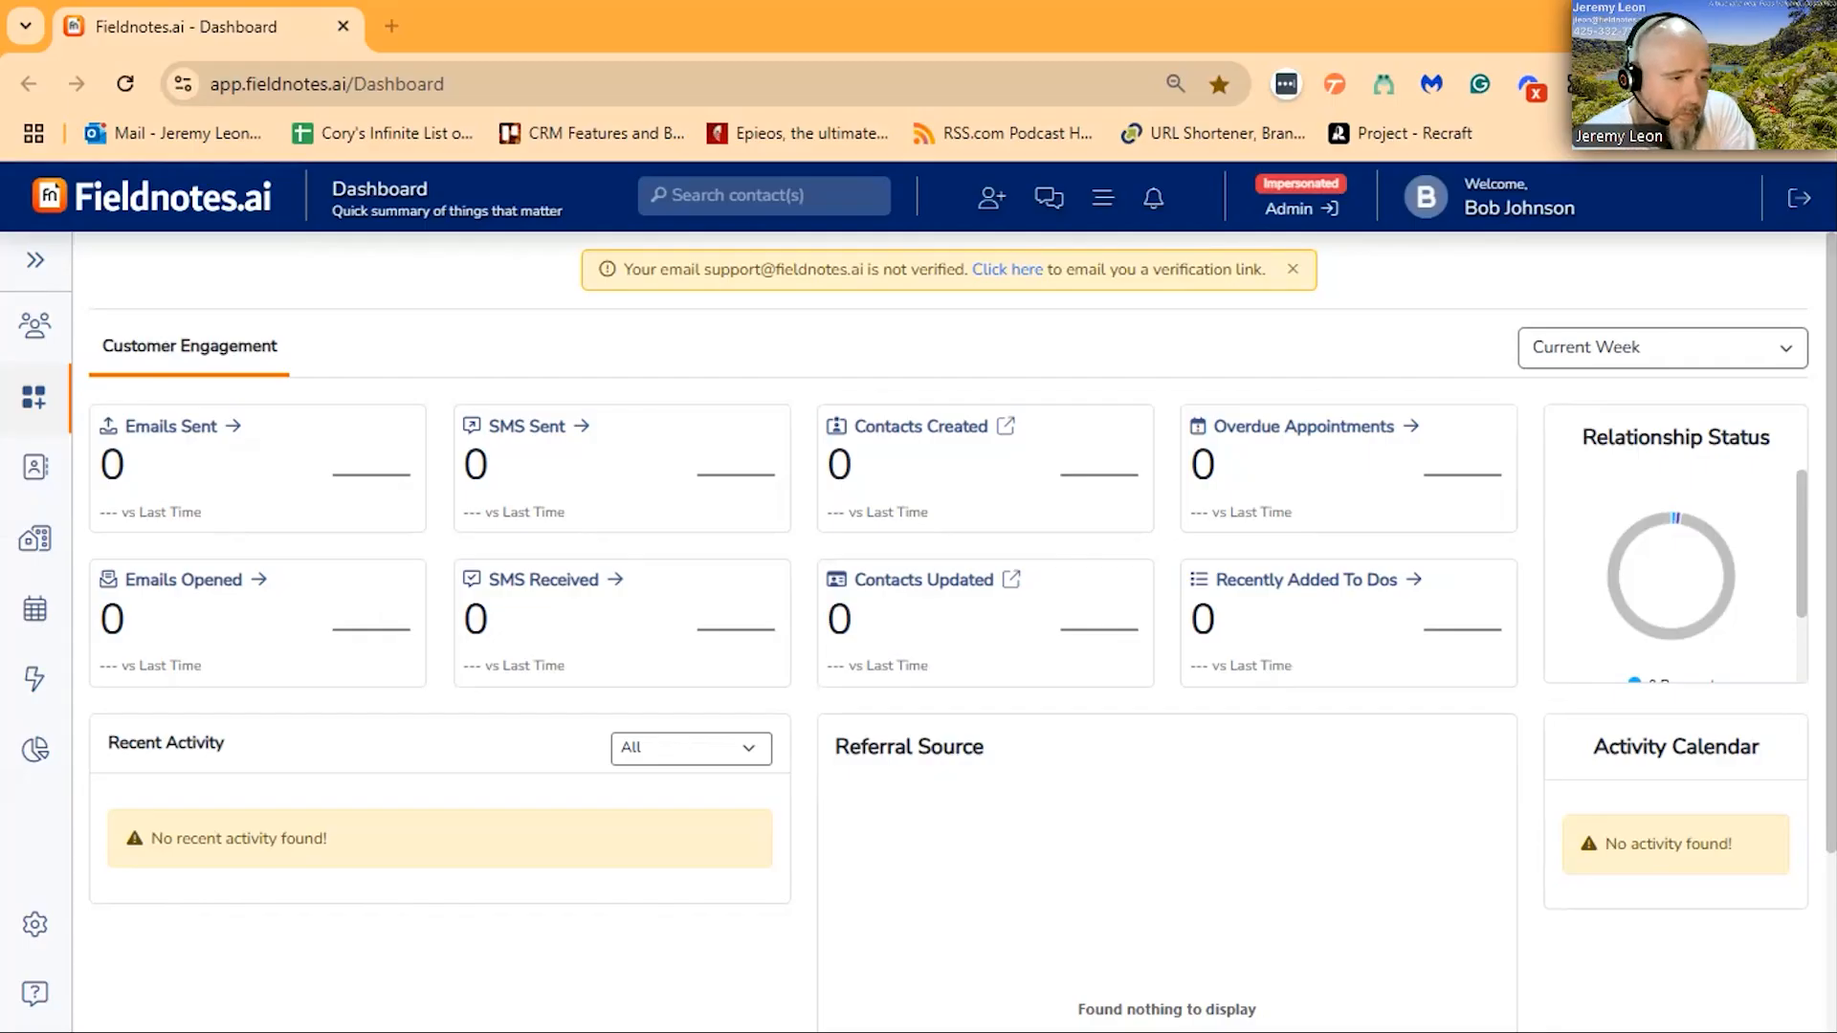
# - Open the contact list and review the contact information of the fourth group in it
pyautogui.click(16, 467)
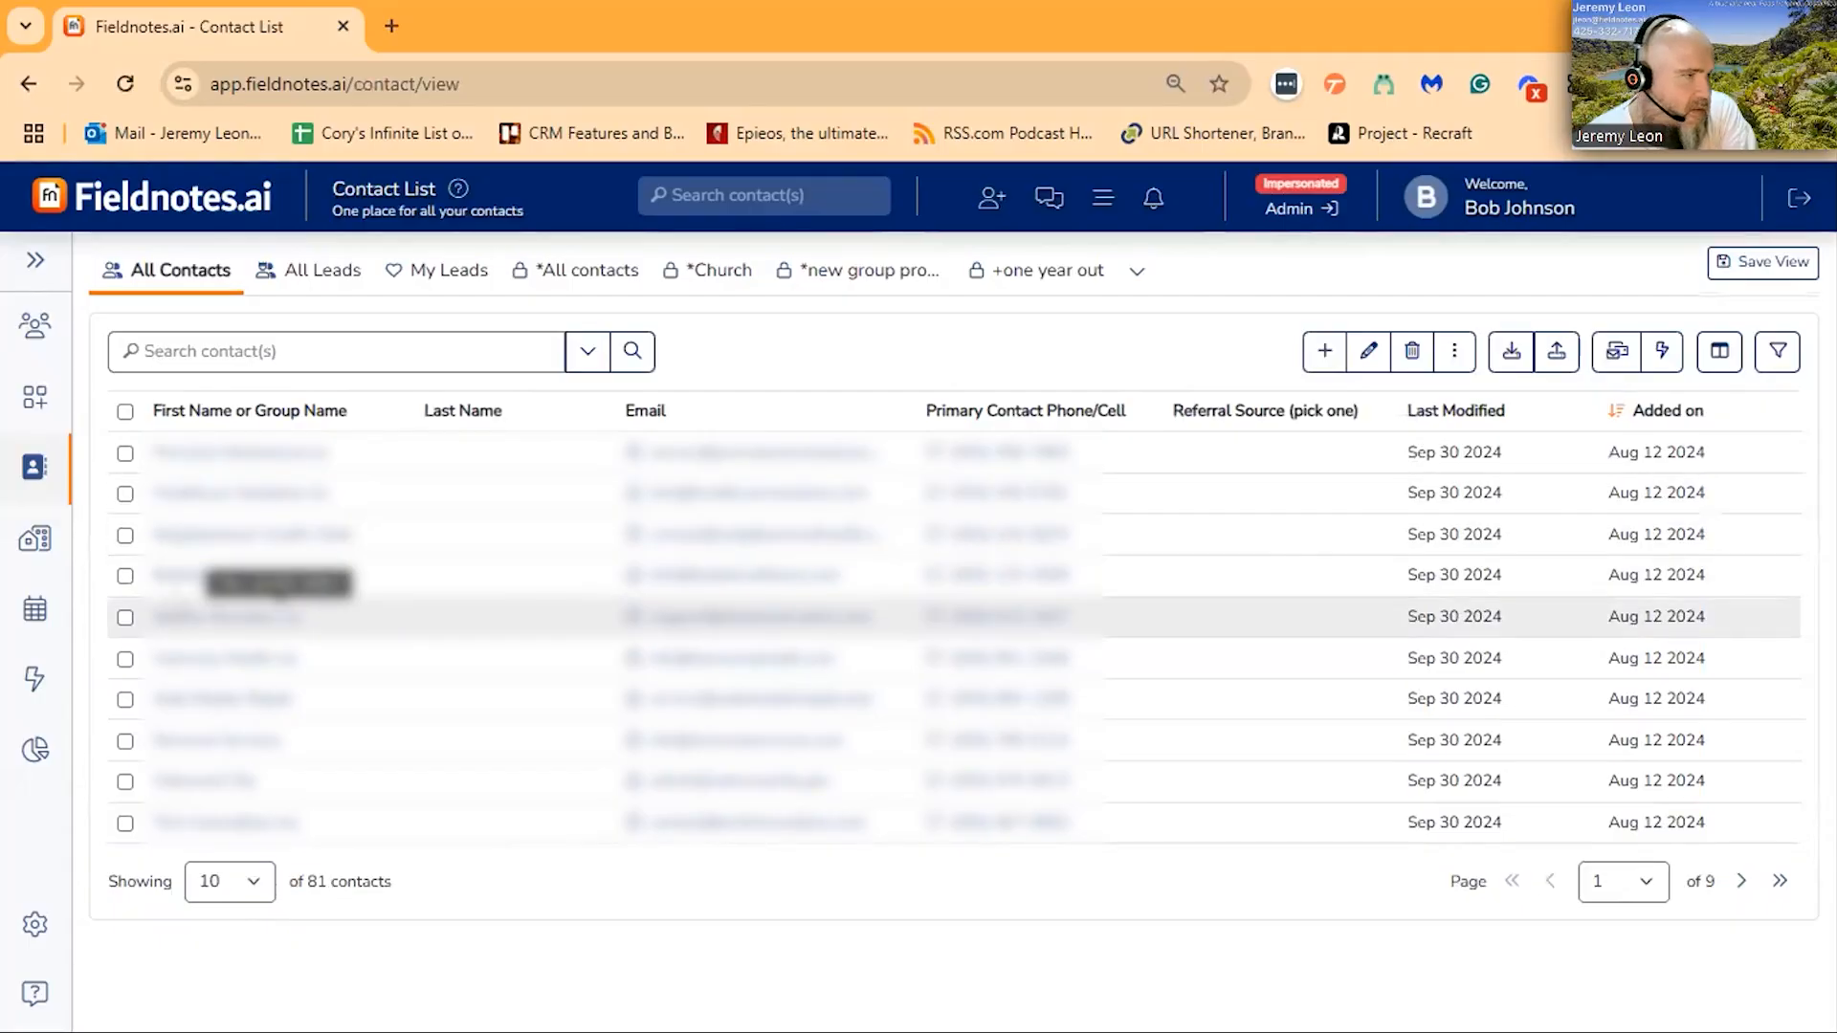
pyautogui.click(249, 575)
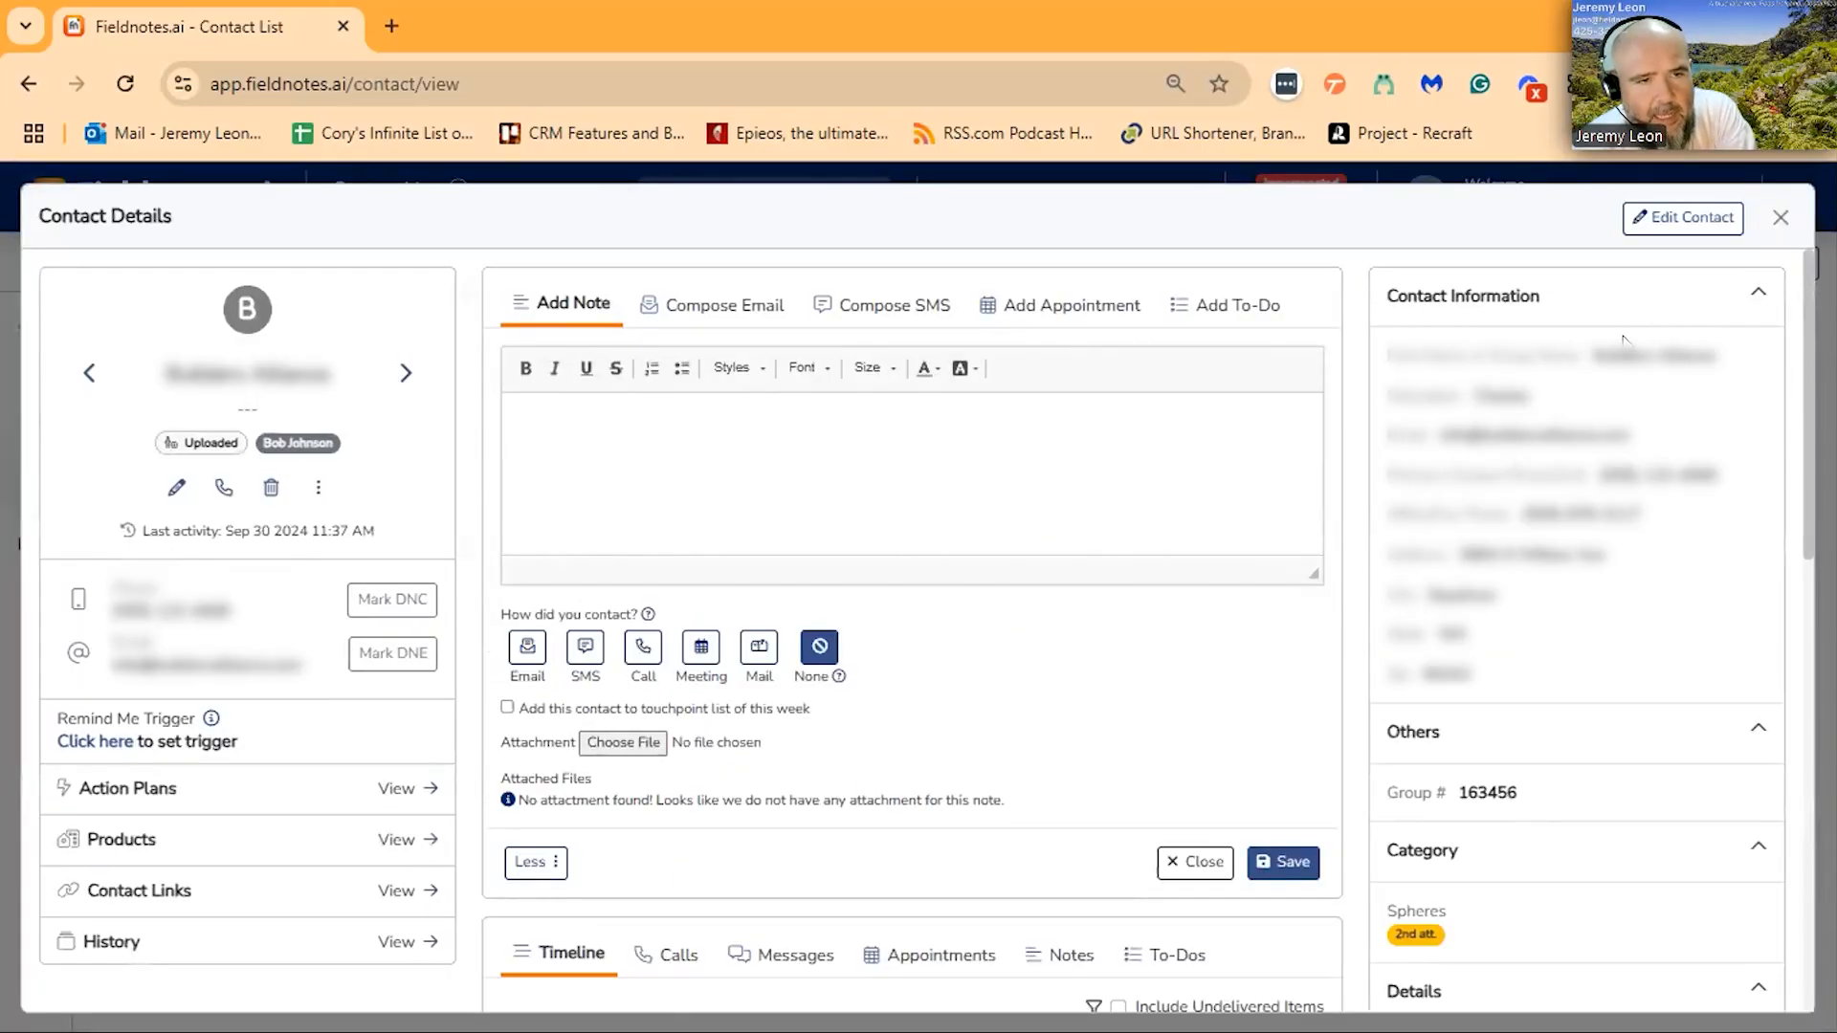
pyautogui.moveTo(1531, 396); pyautogui.dragTo(1466, 396)
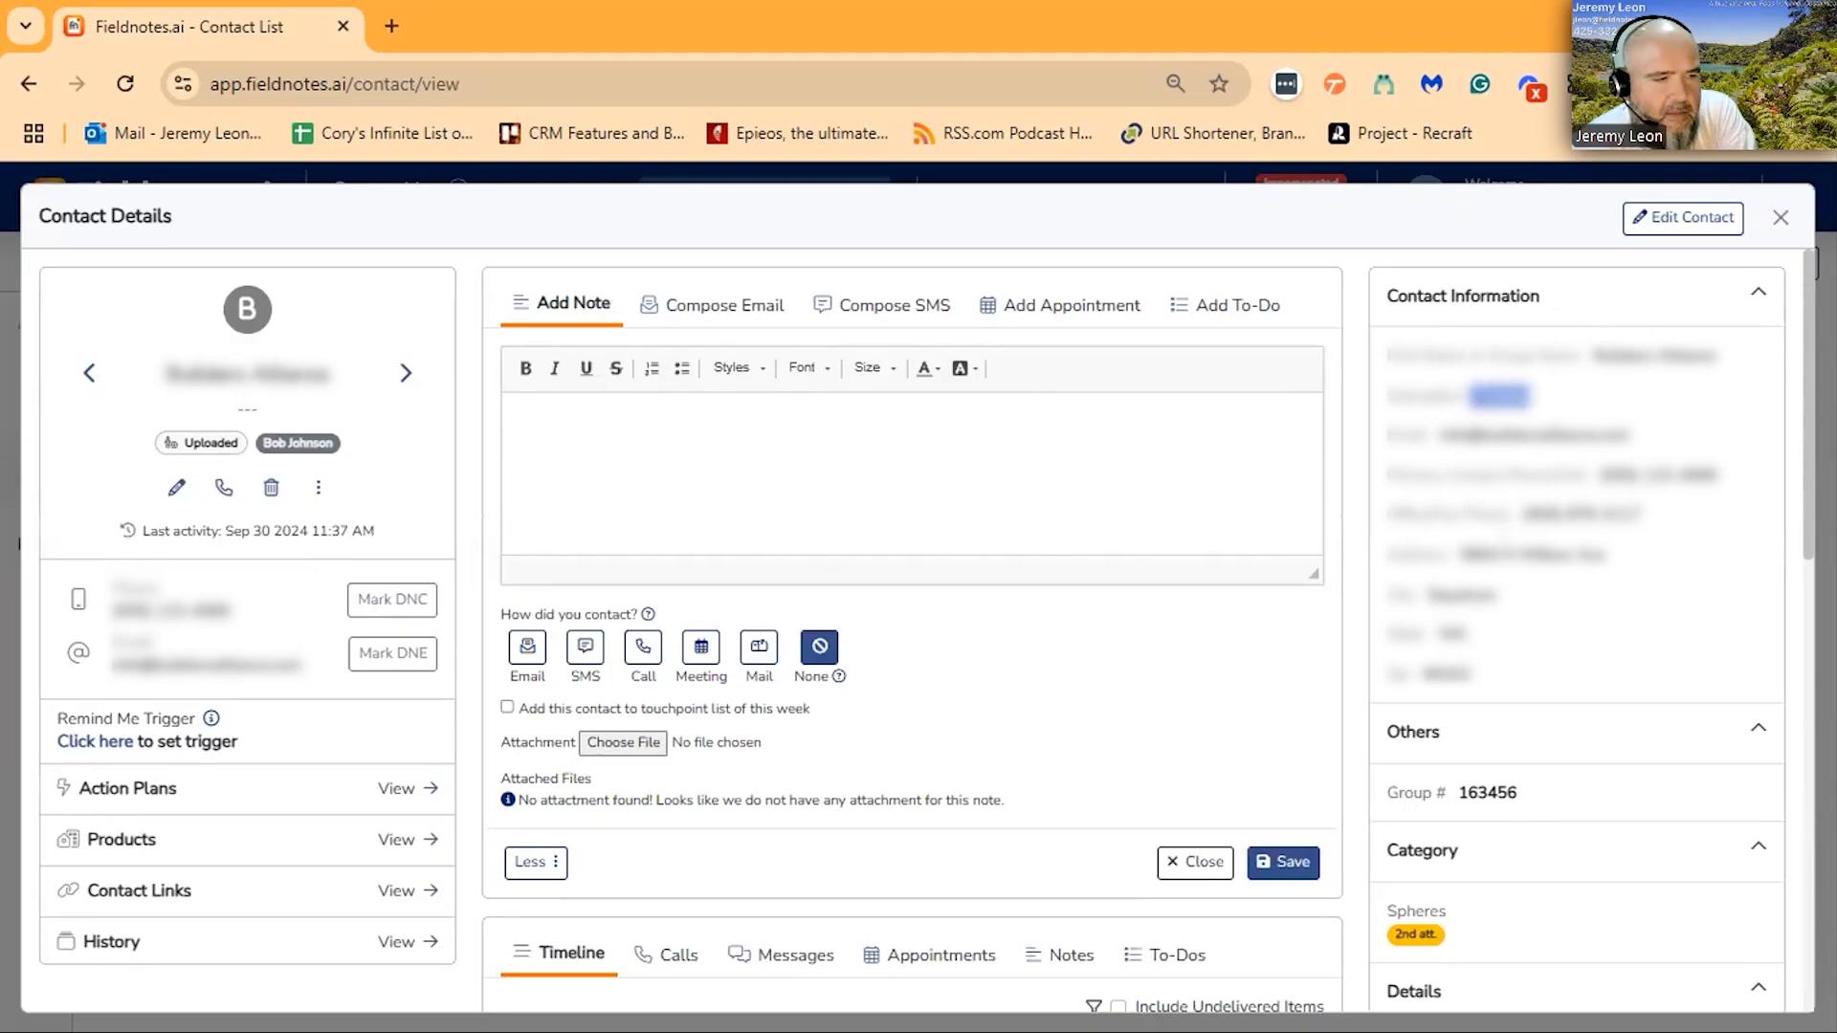
pyautogui.click(1780, 217)
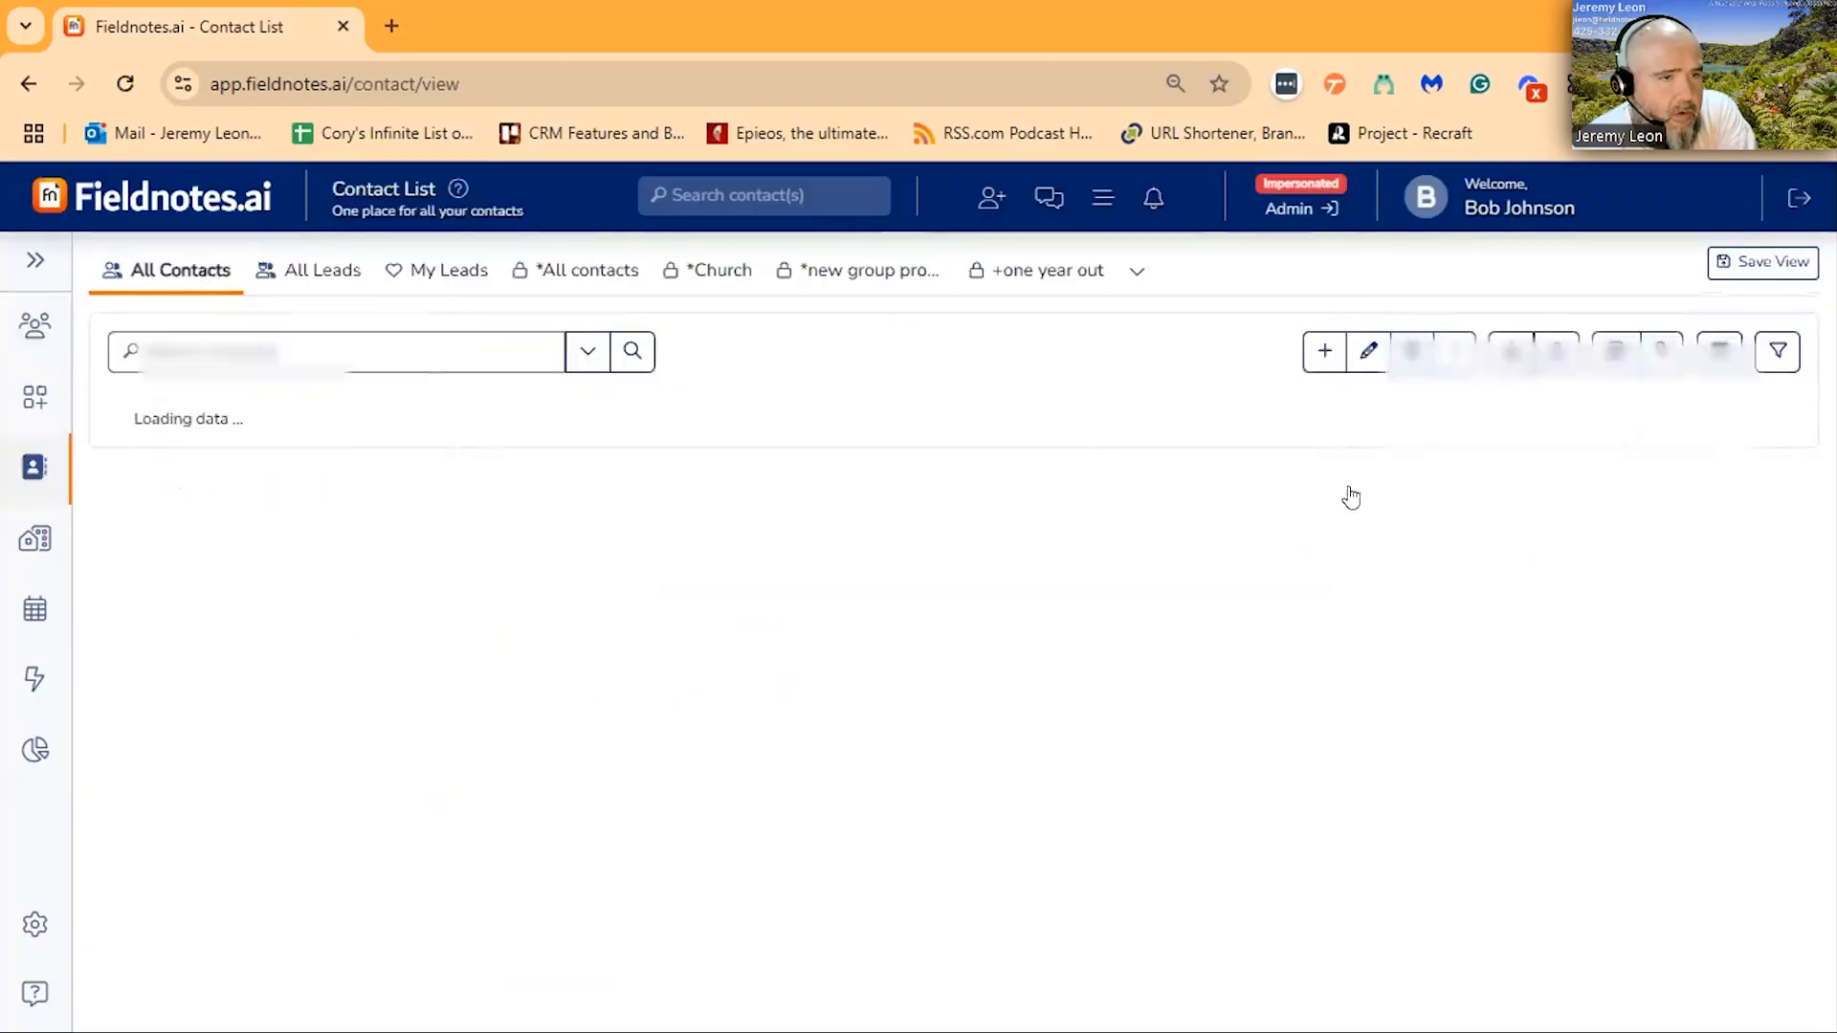
# - Set the contact list to show 200 contacts per page and look through the entries
pyautogui.click(226, 882)
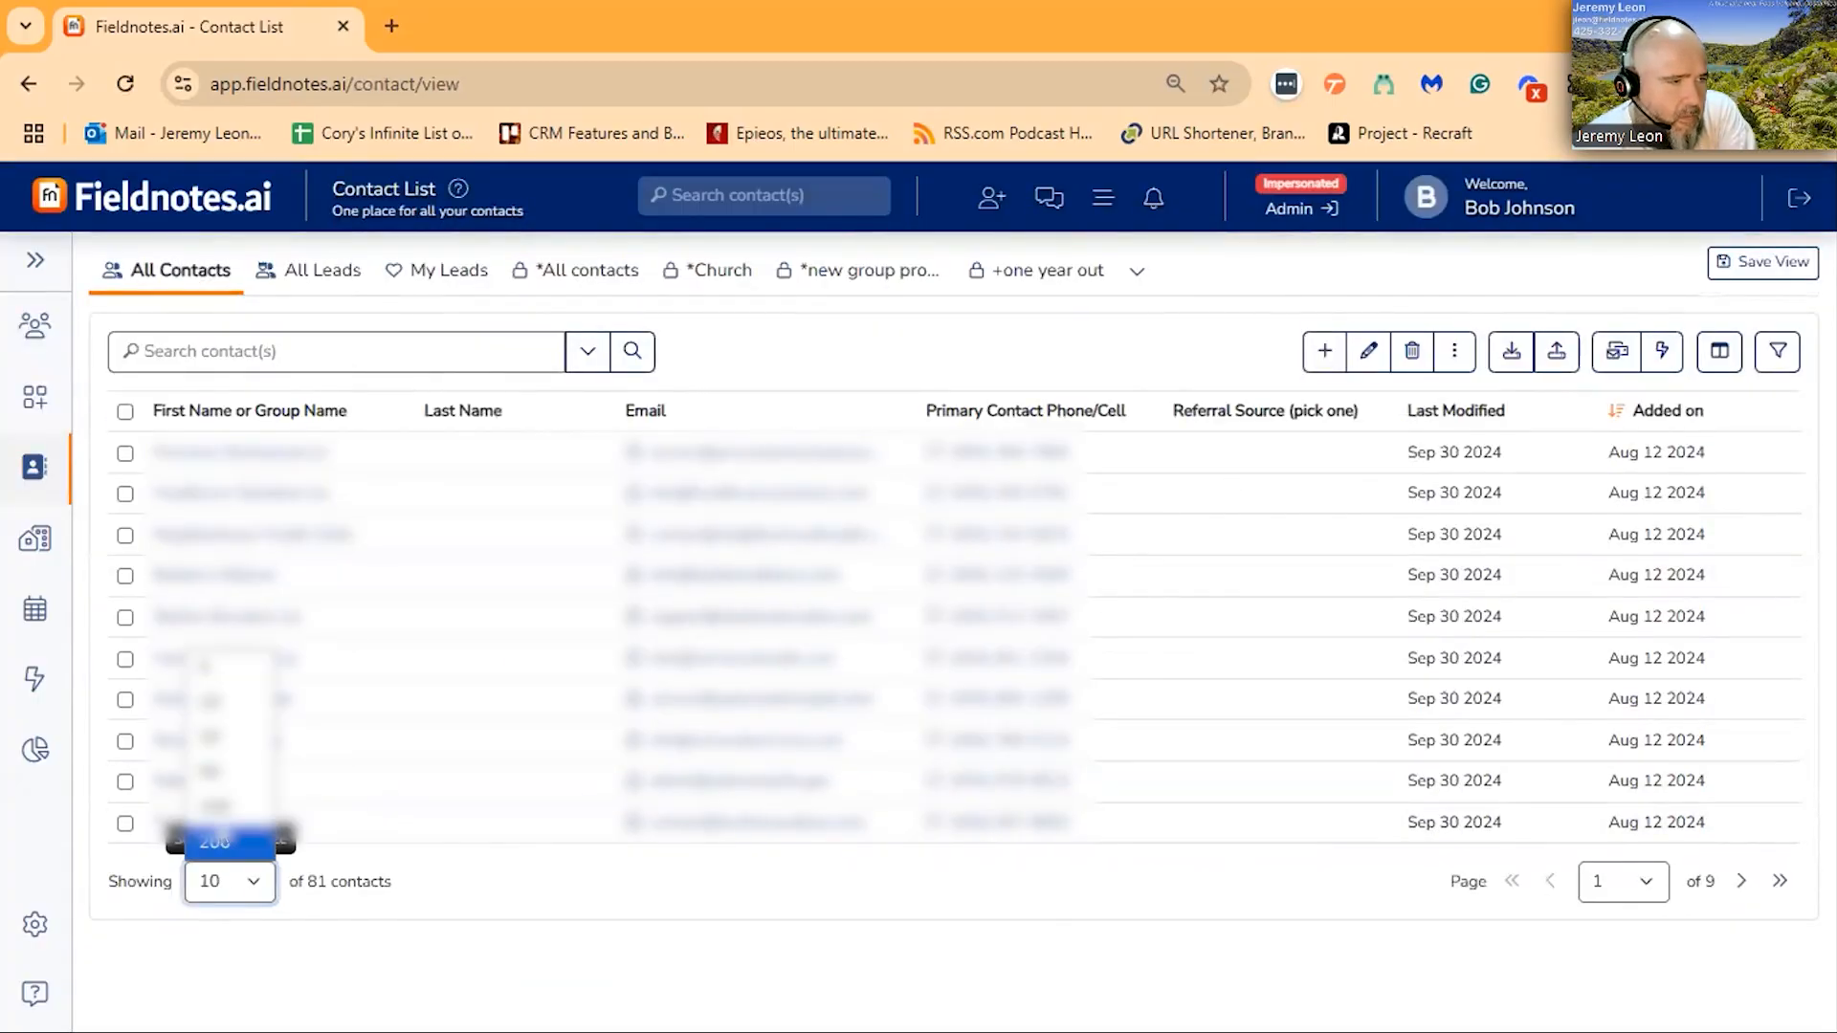
pyautogui.click(220, 839)
pyautogui.scroll(-8, 1165, 644)
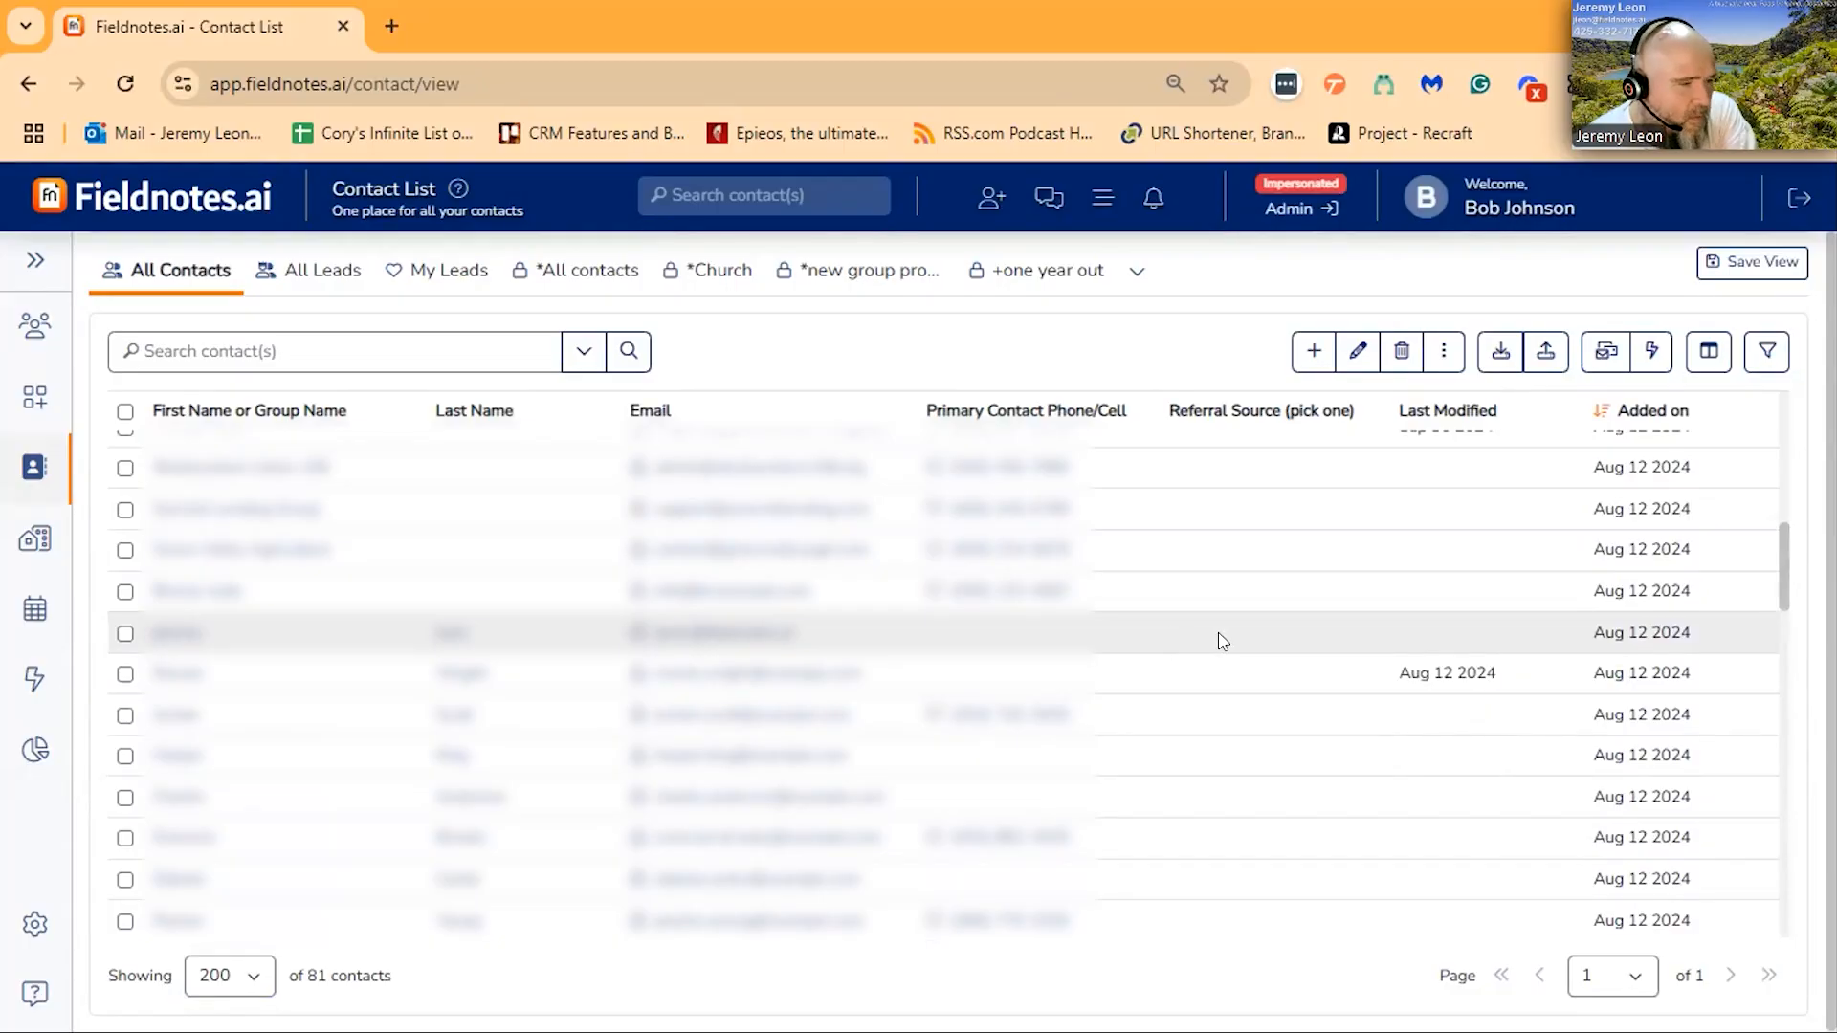
pyautogui.scroll(8, 1292, 541)
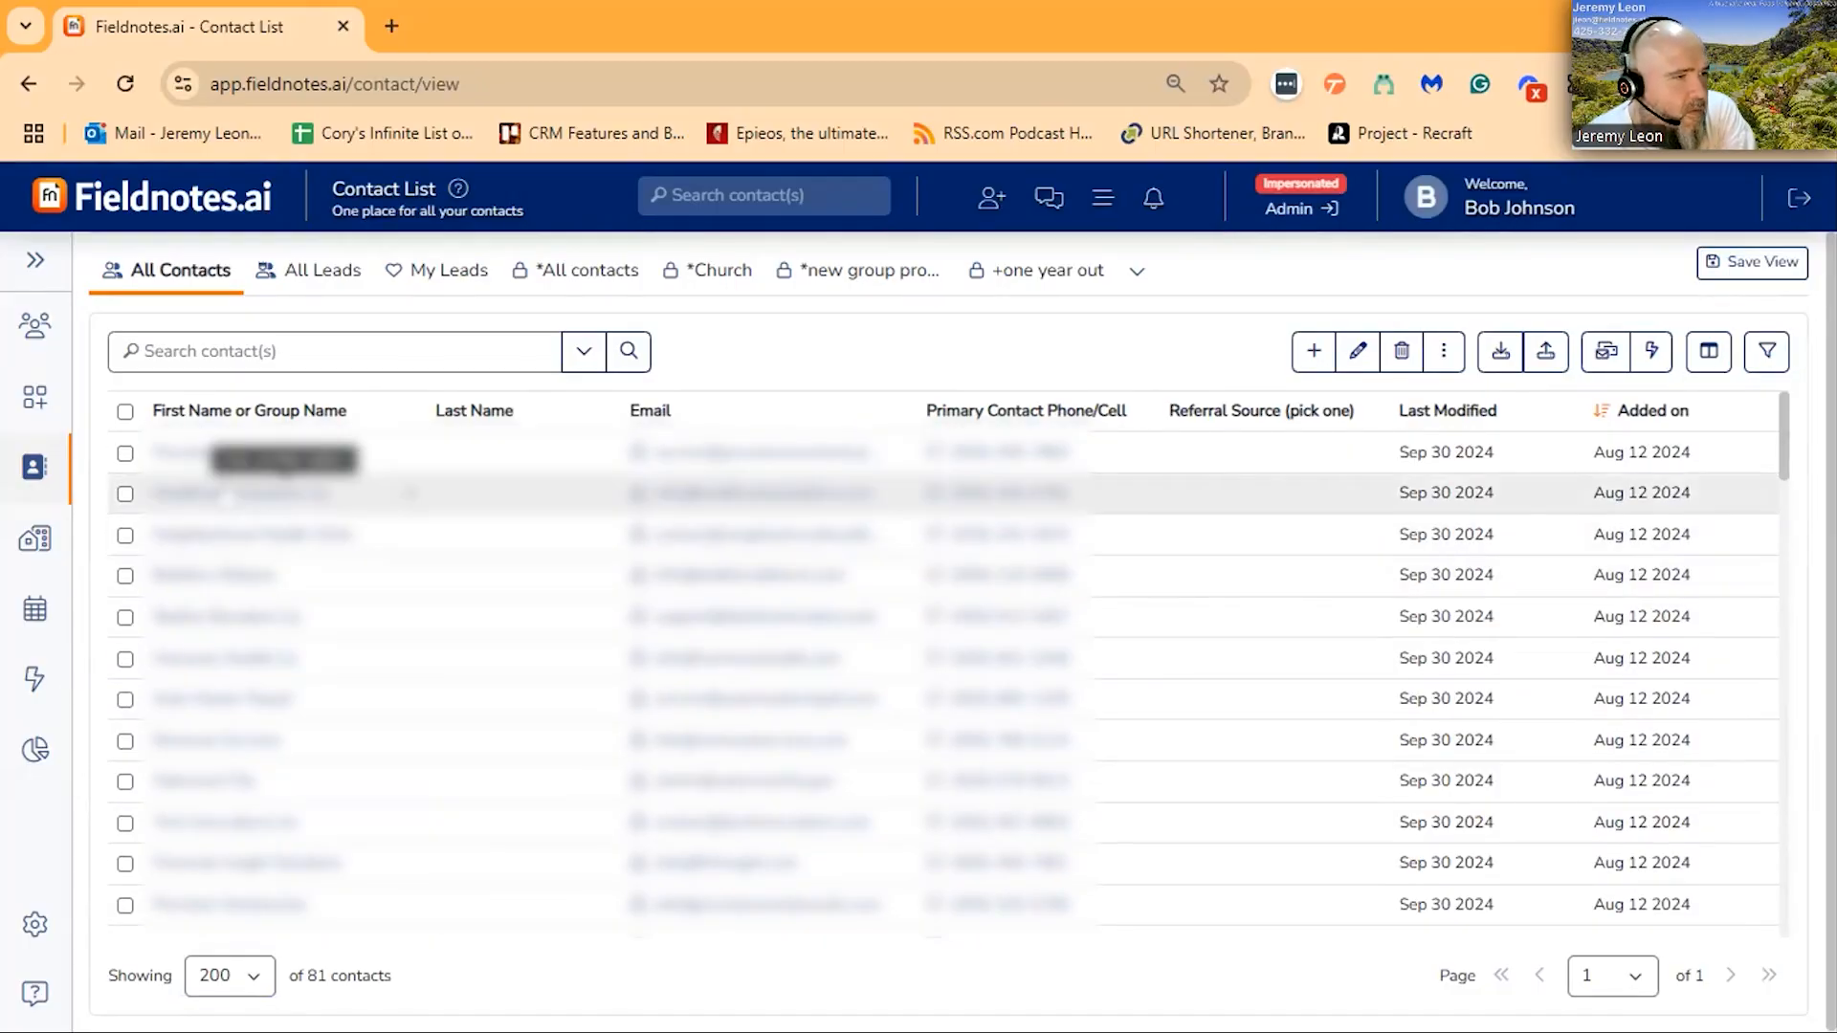
# - Open the Healthcare Solutions Llc contact and start adding a link to another contact
pyautogui.click(228, 496)
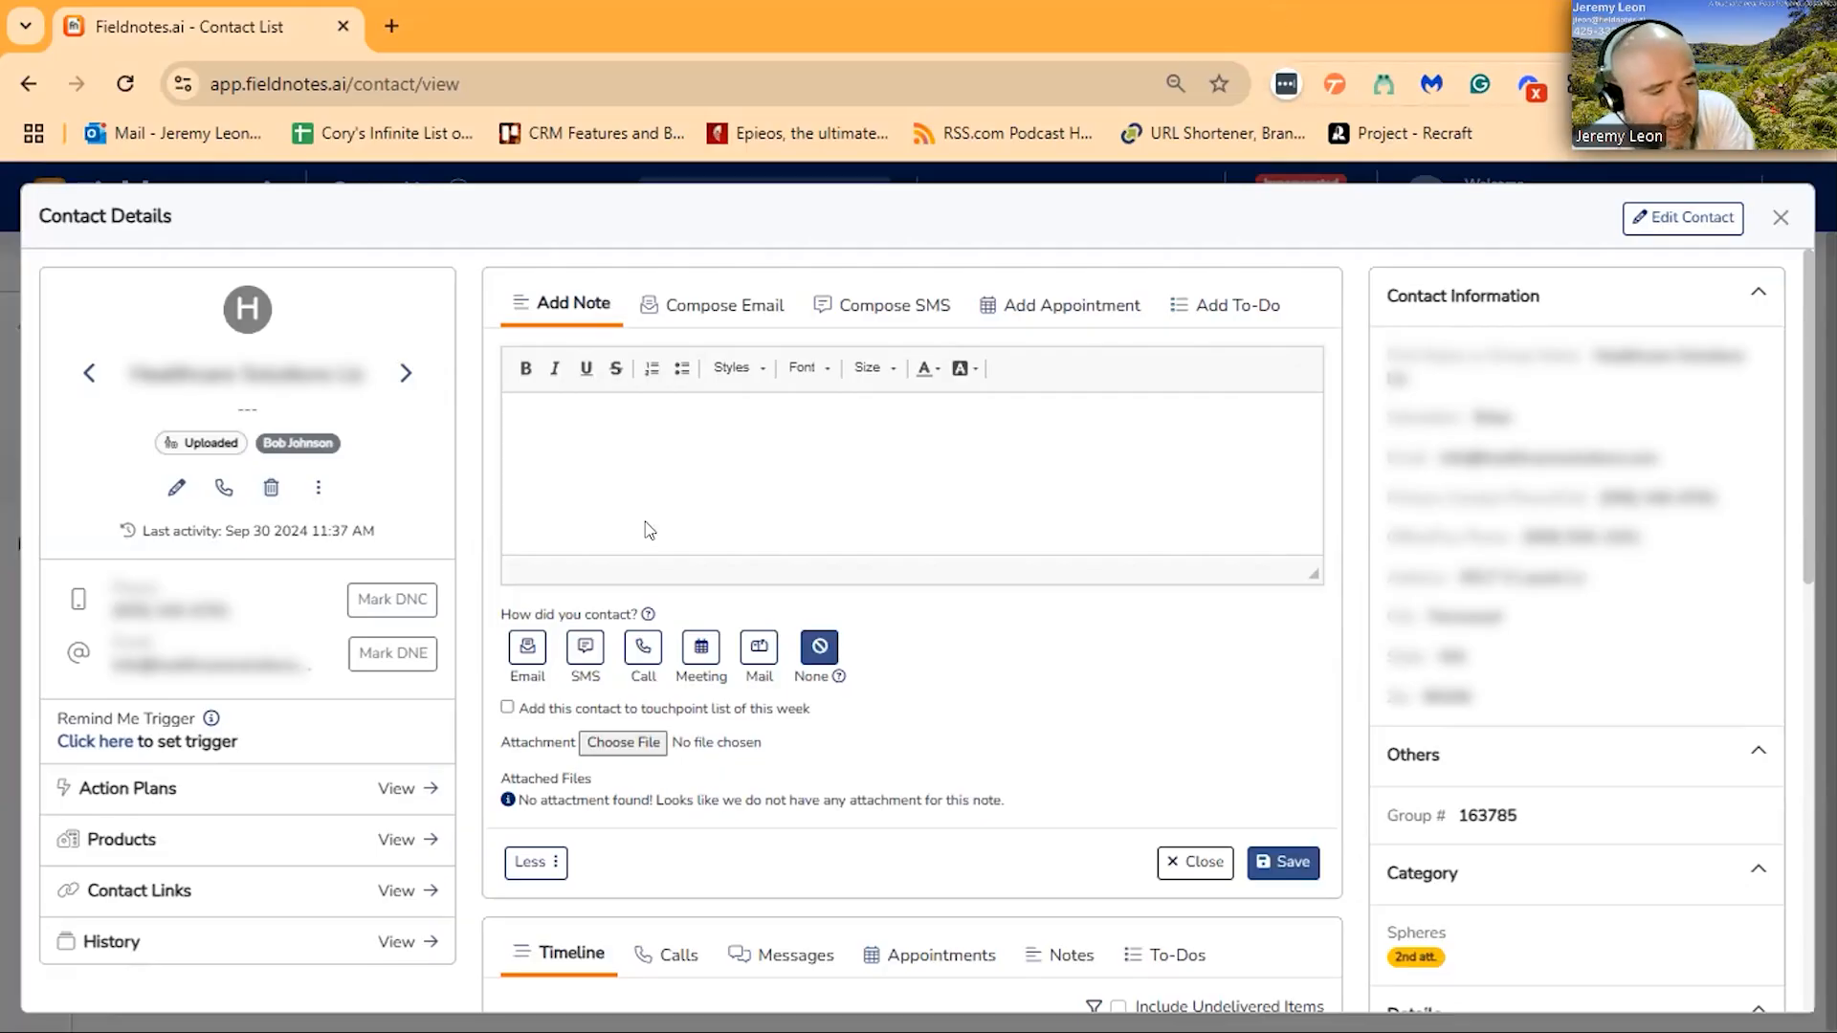
pyautogui.click(428, 893)
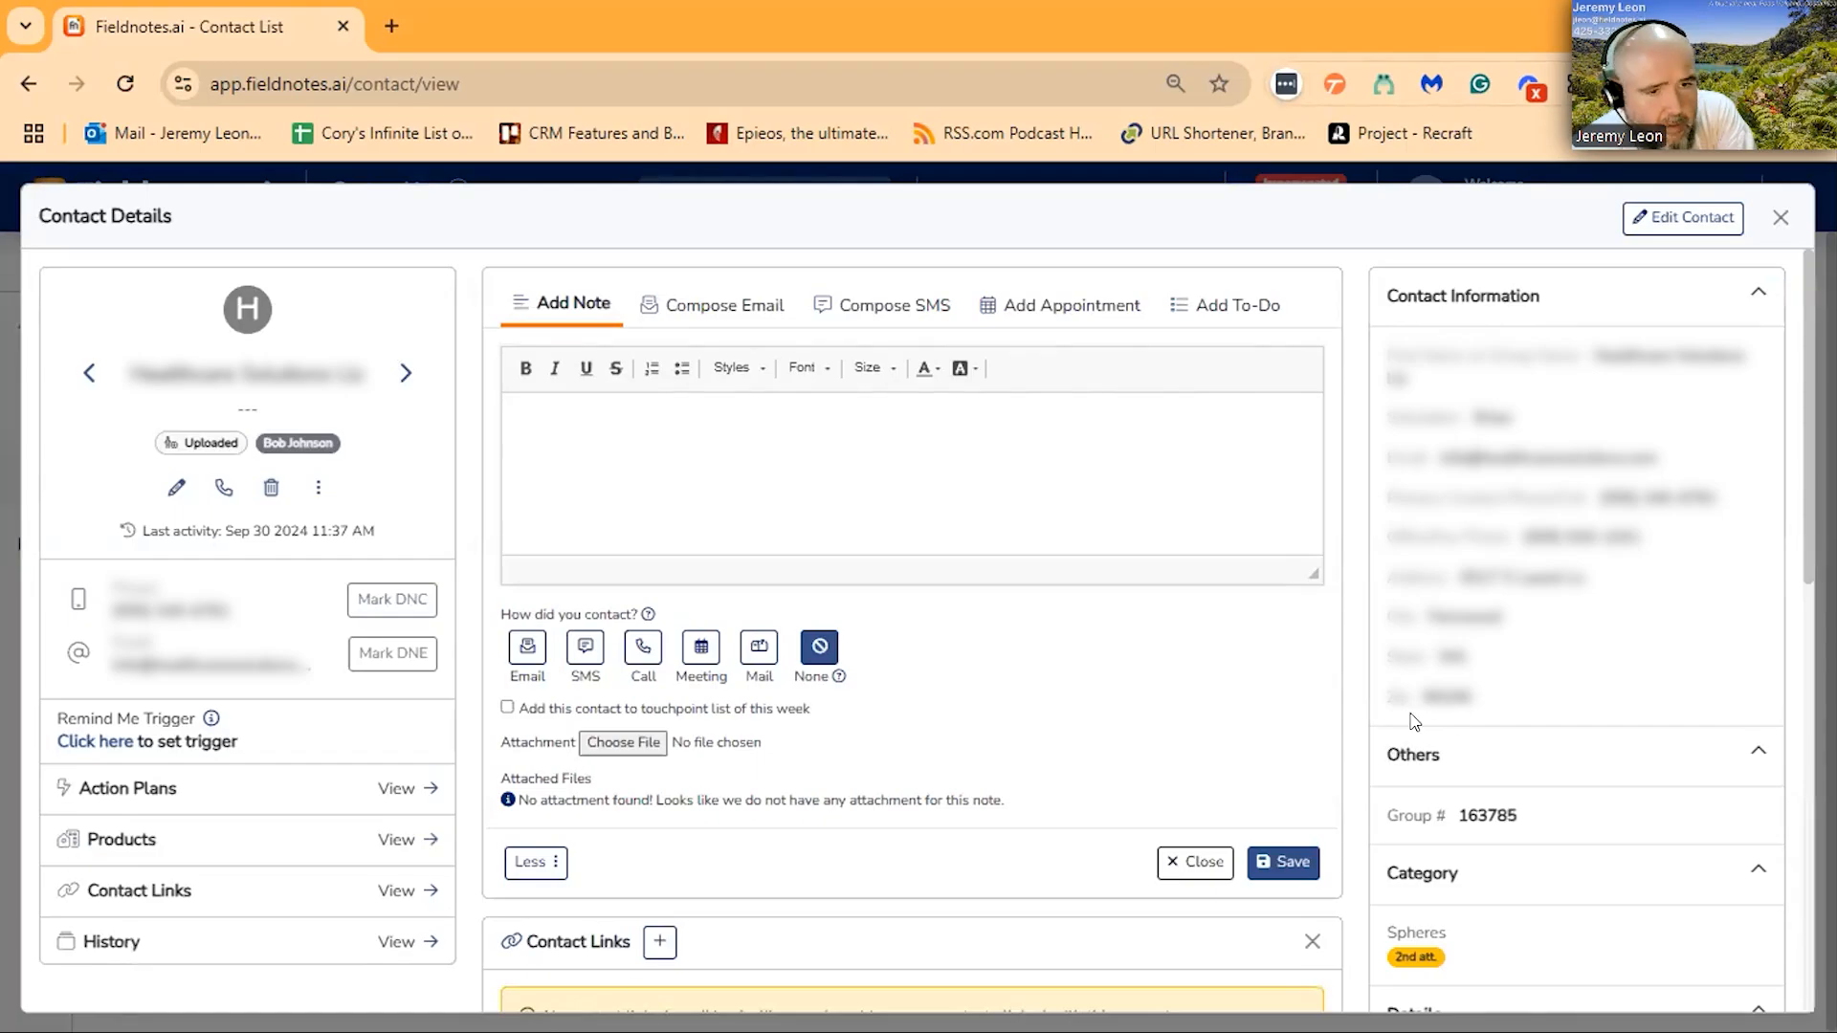
pyautogui.scroll(-4, 1414, 722)
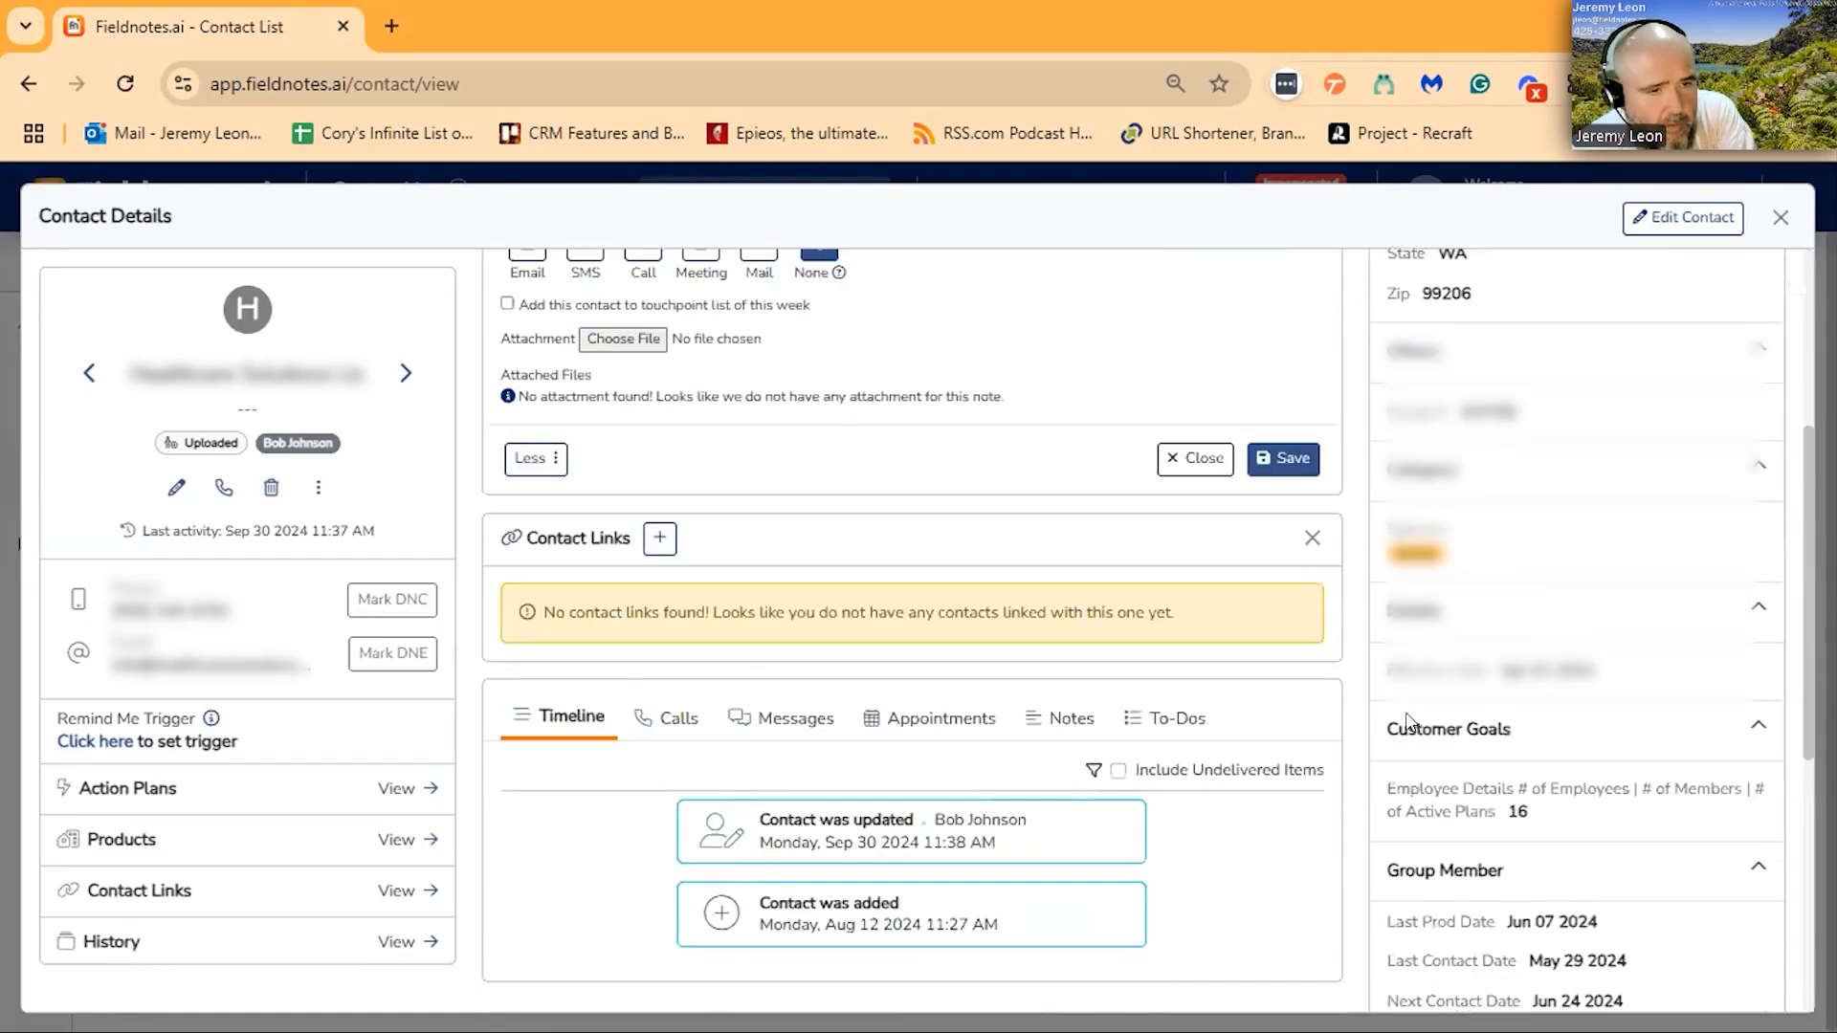
pyautogui.click(657, 538)
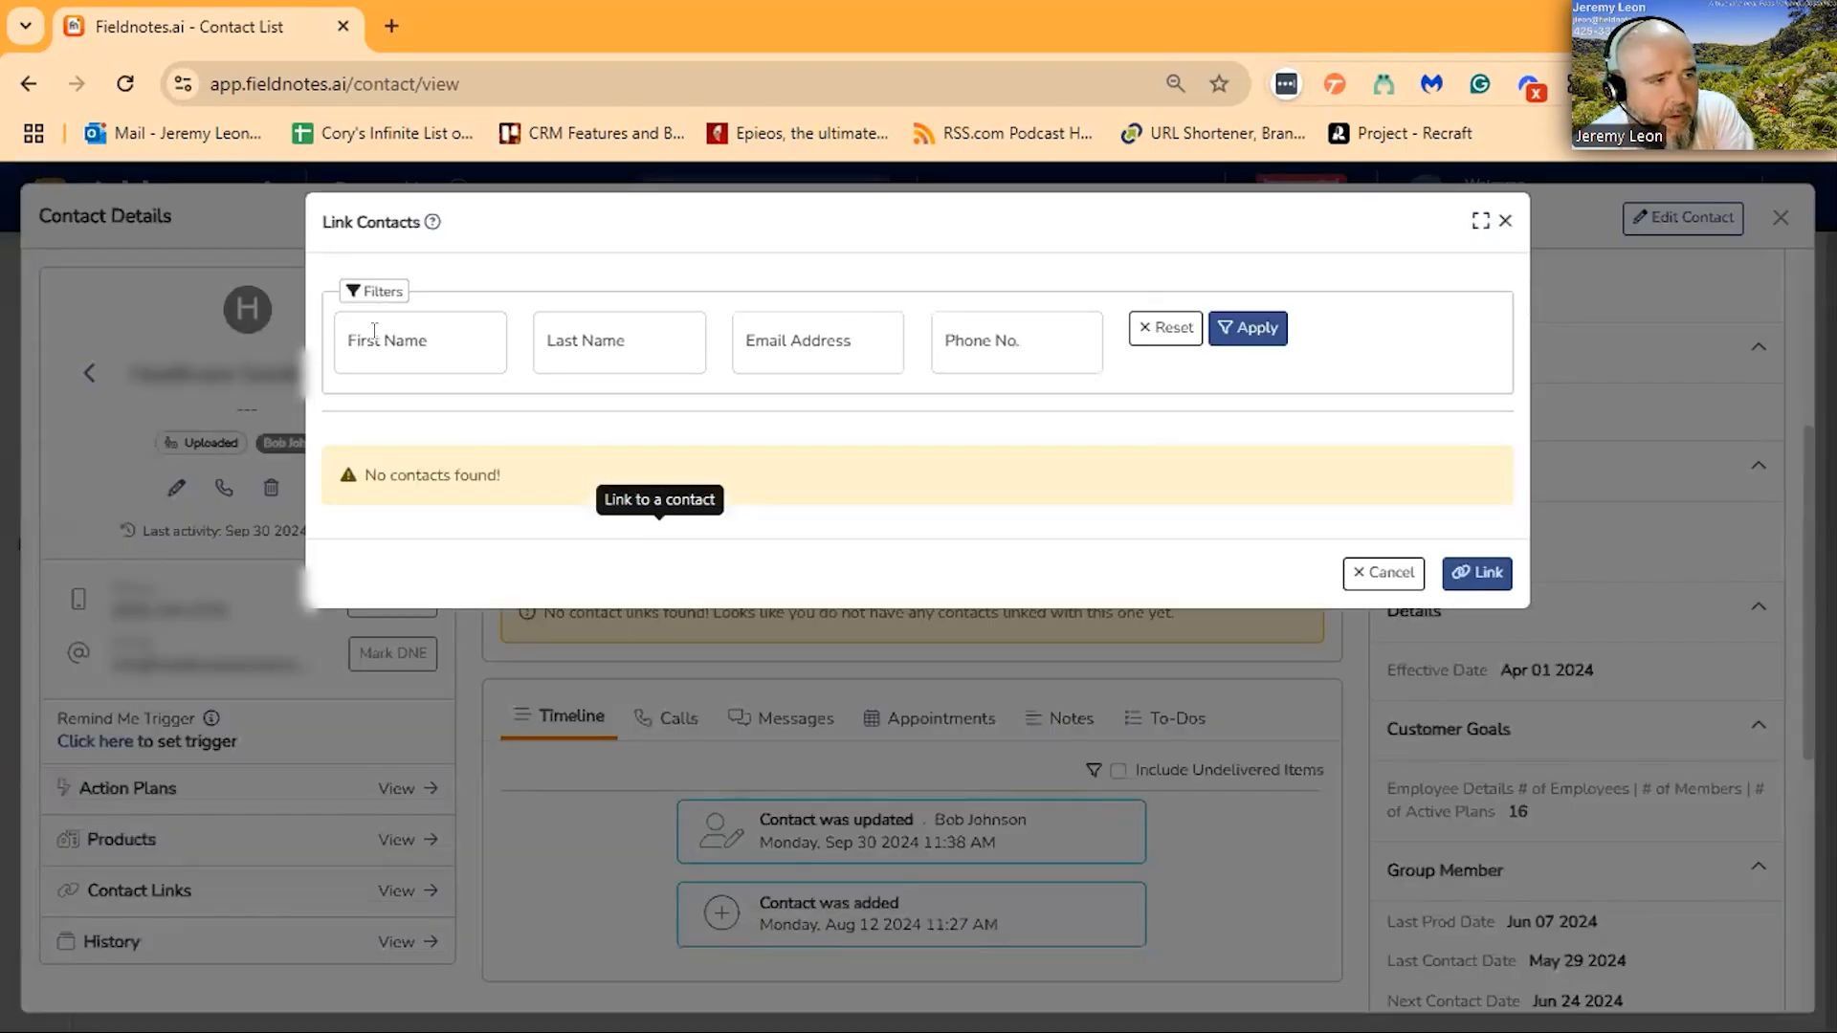
# - Filter the contacts available for linking by the person's first name
pyautogui.click(374, 330)
pyautogui.write('peyton')
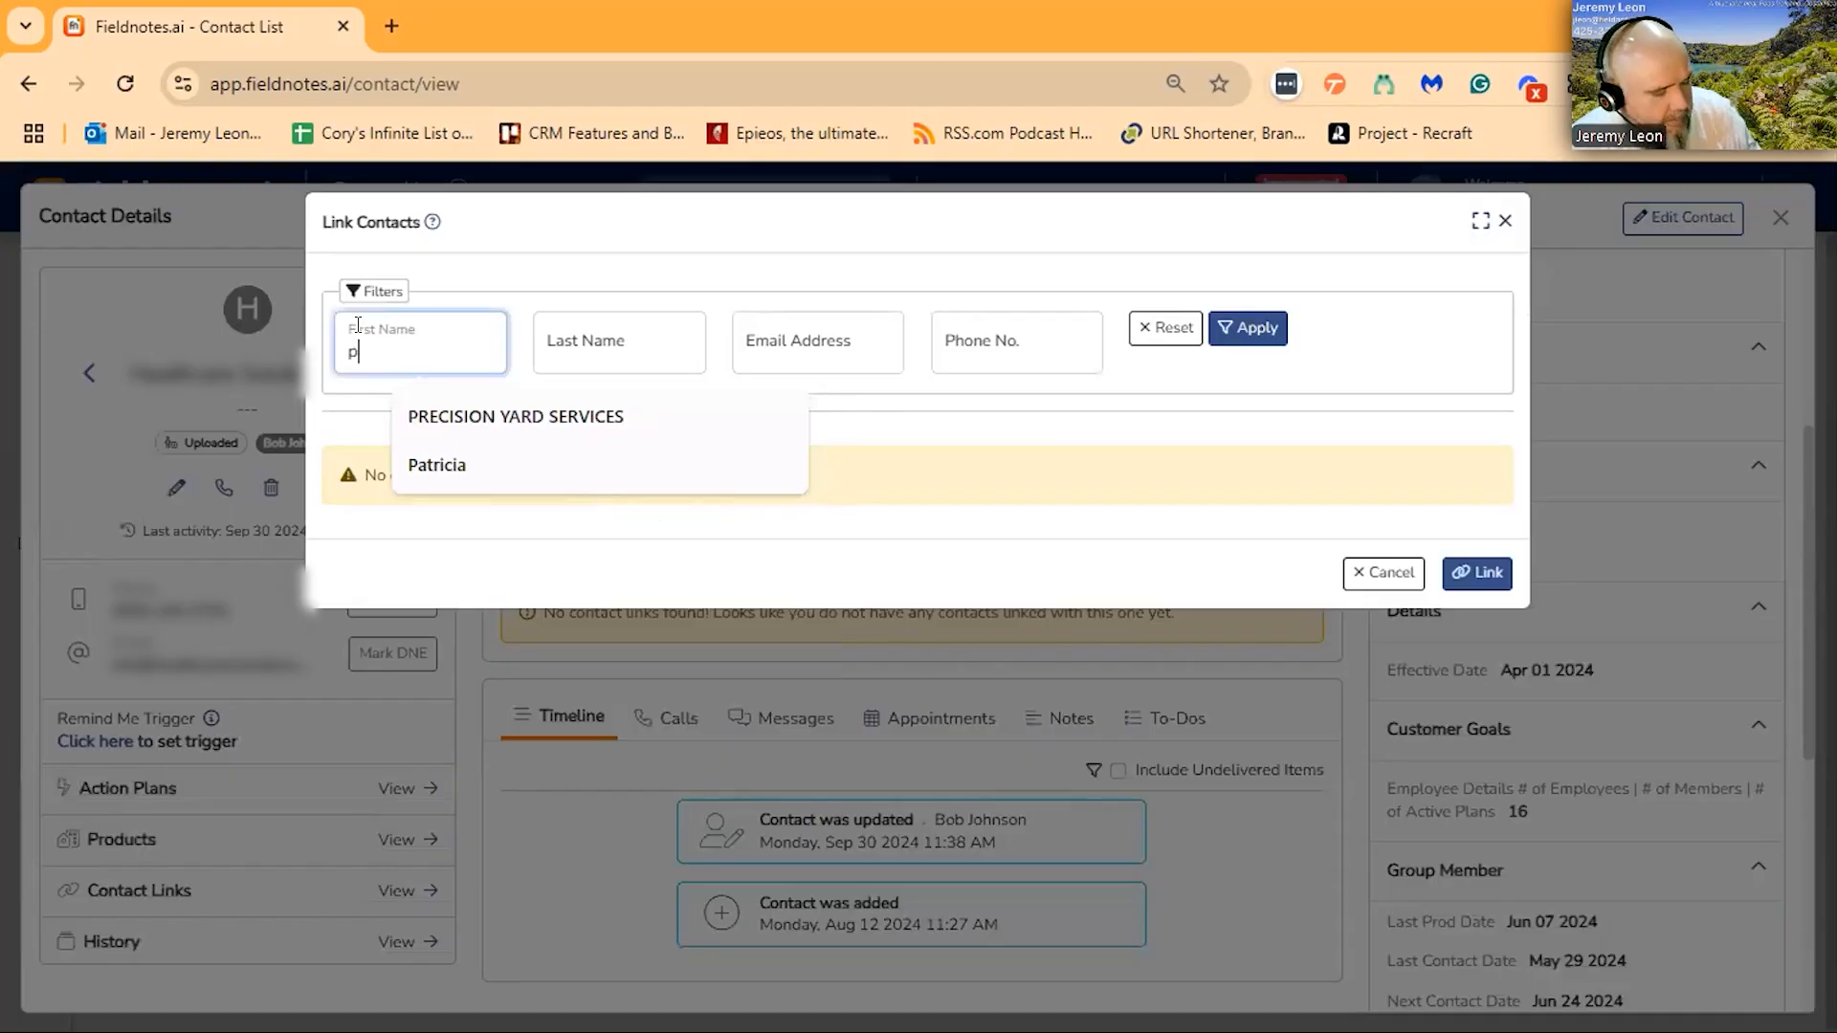
pyautogui.click(1244, 328)
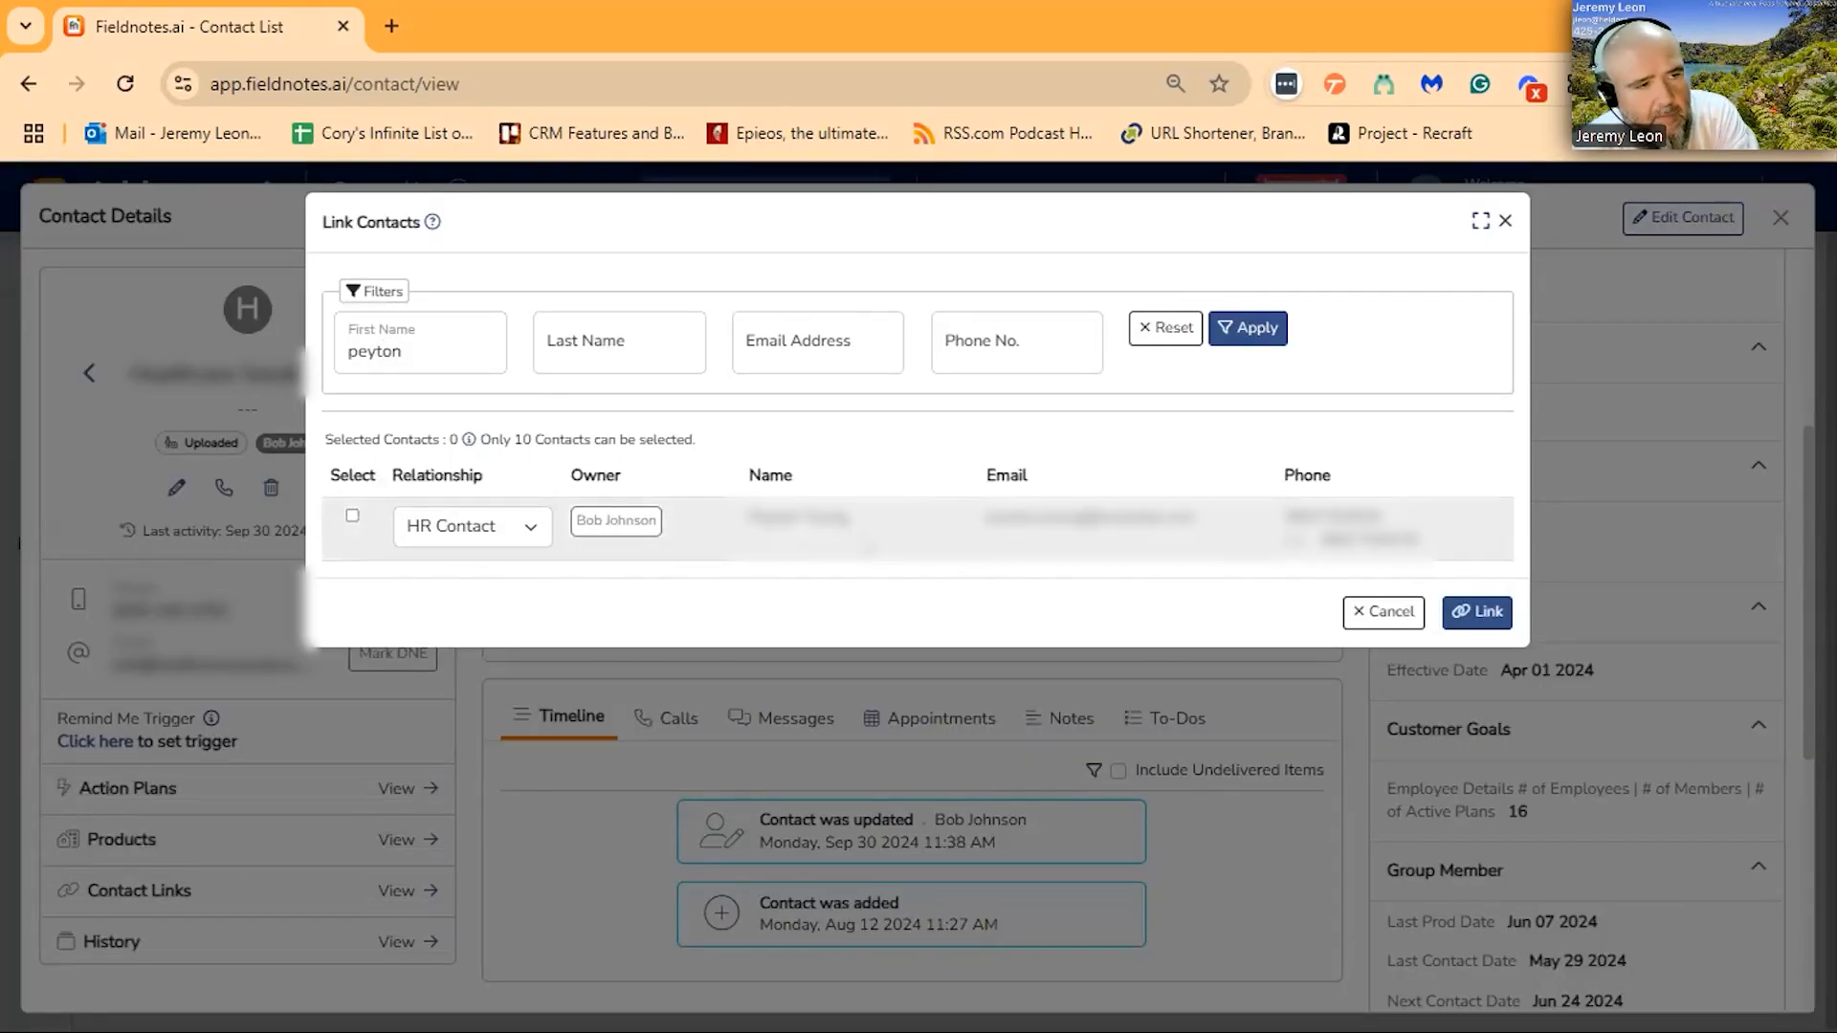
# - Link the matching person to Healthcare Solutions Llc with the relationship Third Party Administrator
pyautogui.click(529, 527)
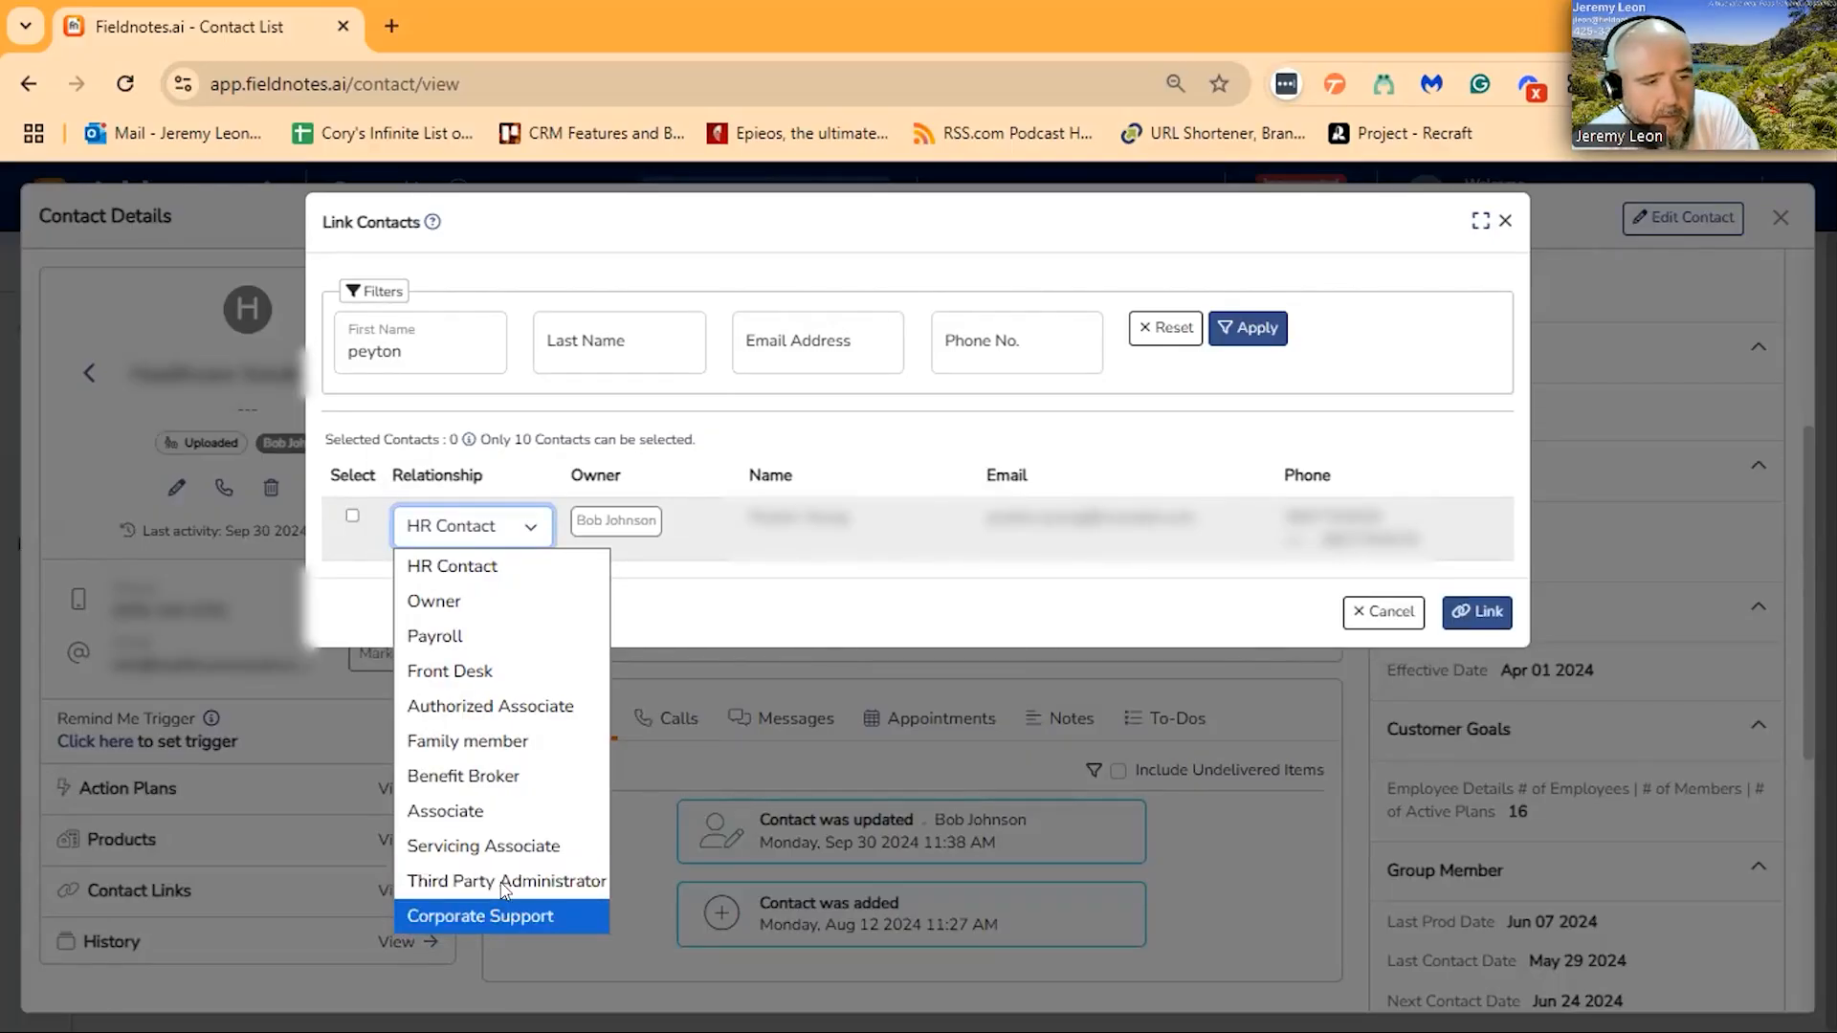
pyautogui.press('Up')
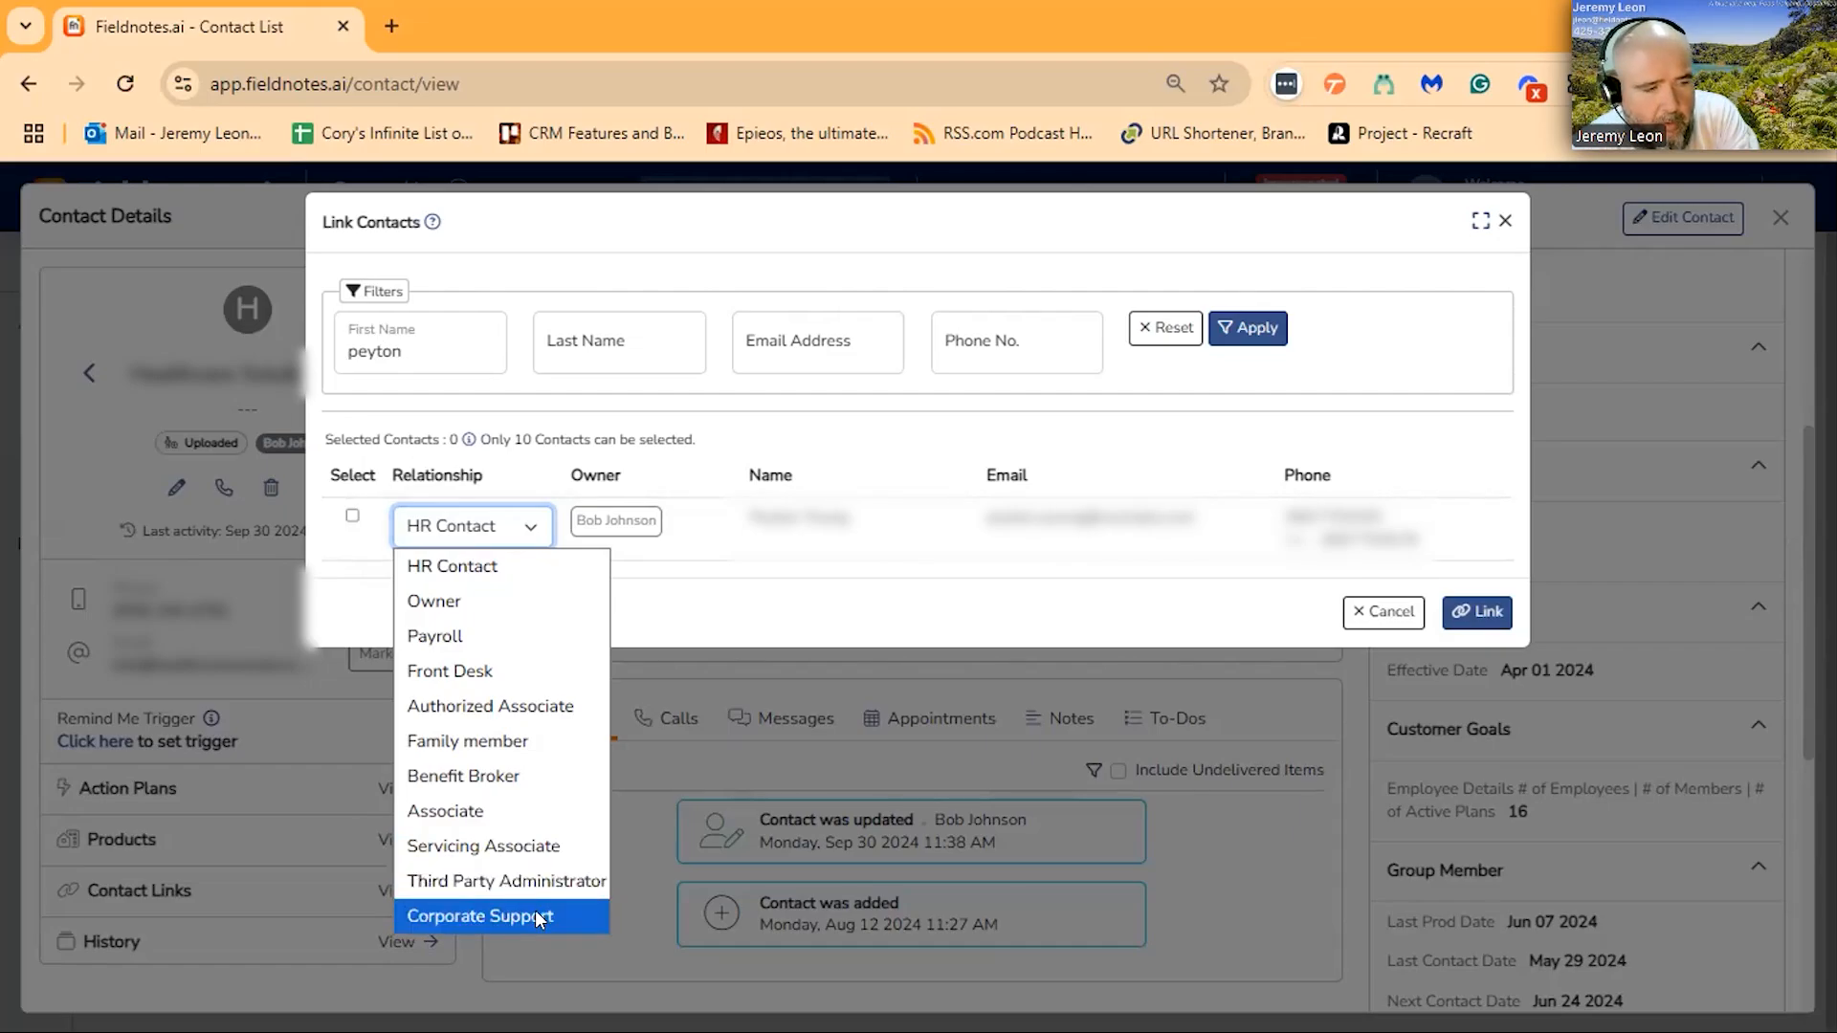
pyautogui.click(487, 879)
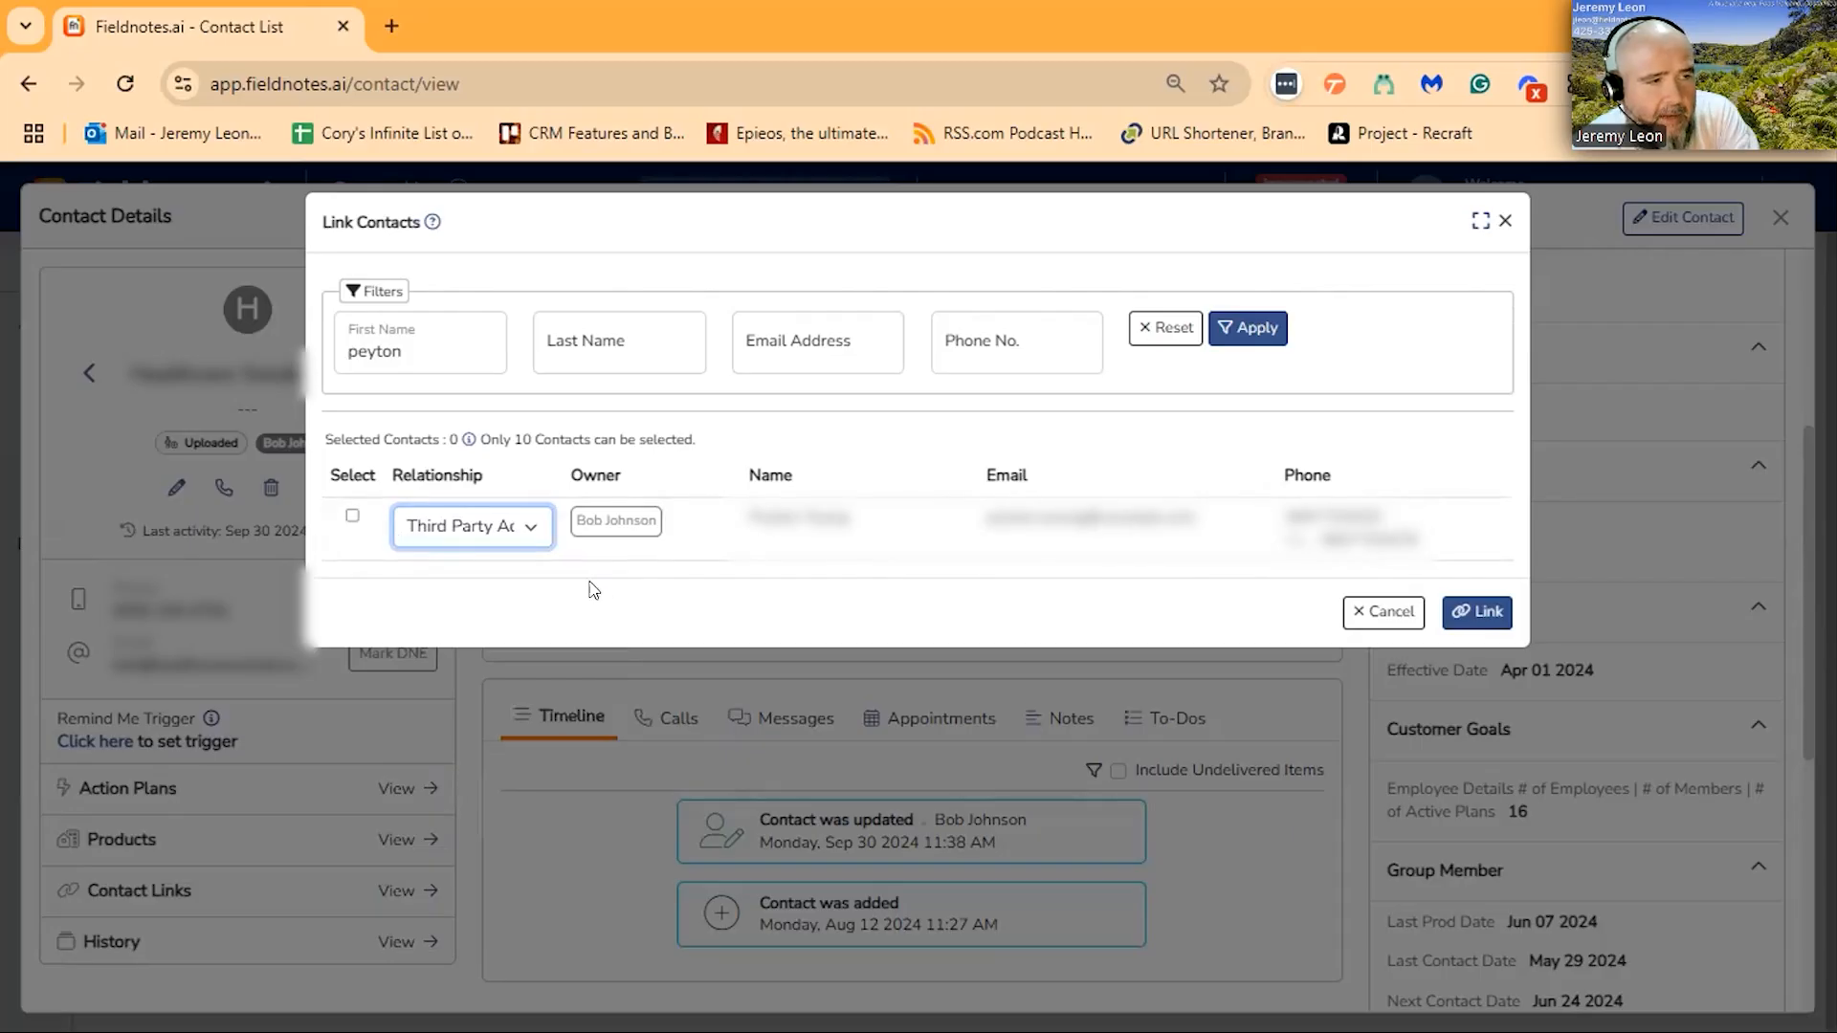
pyautogui.click(1473, 618)
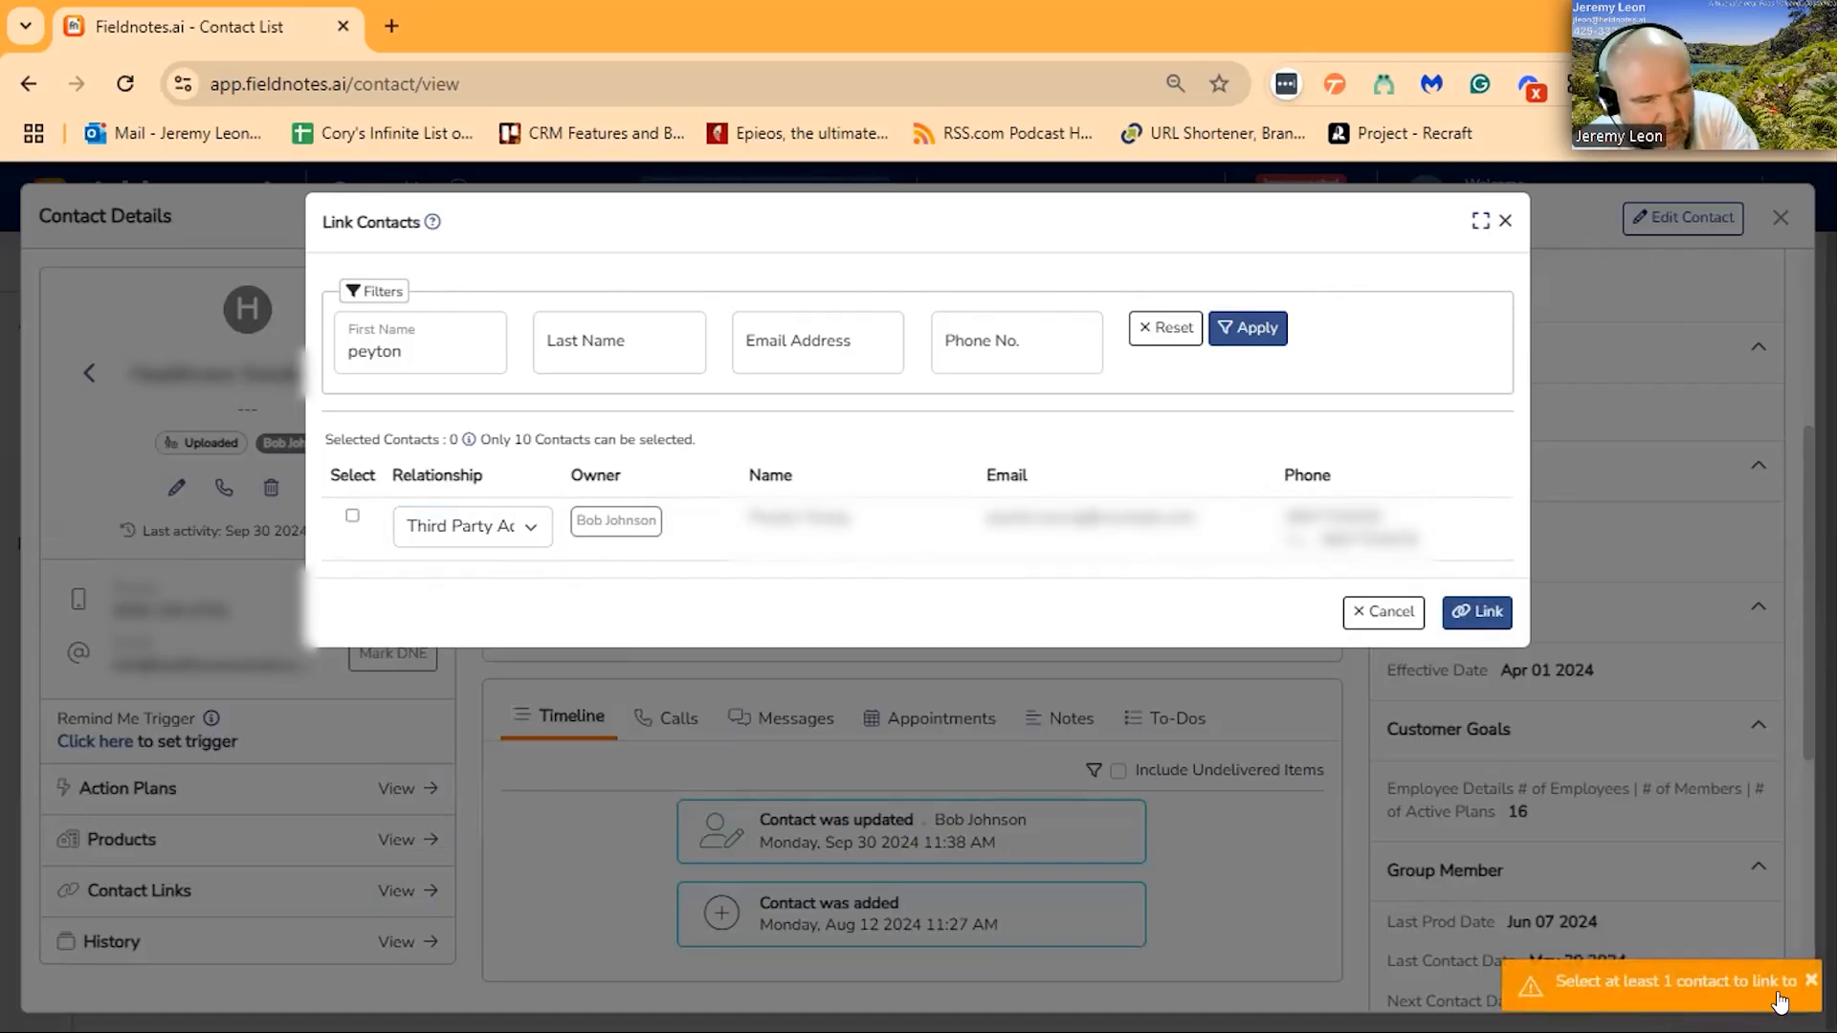
pyautogui.click(352, 515)
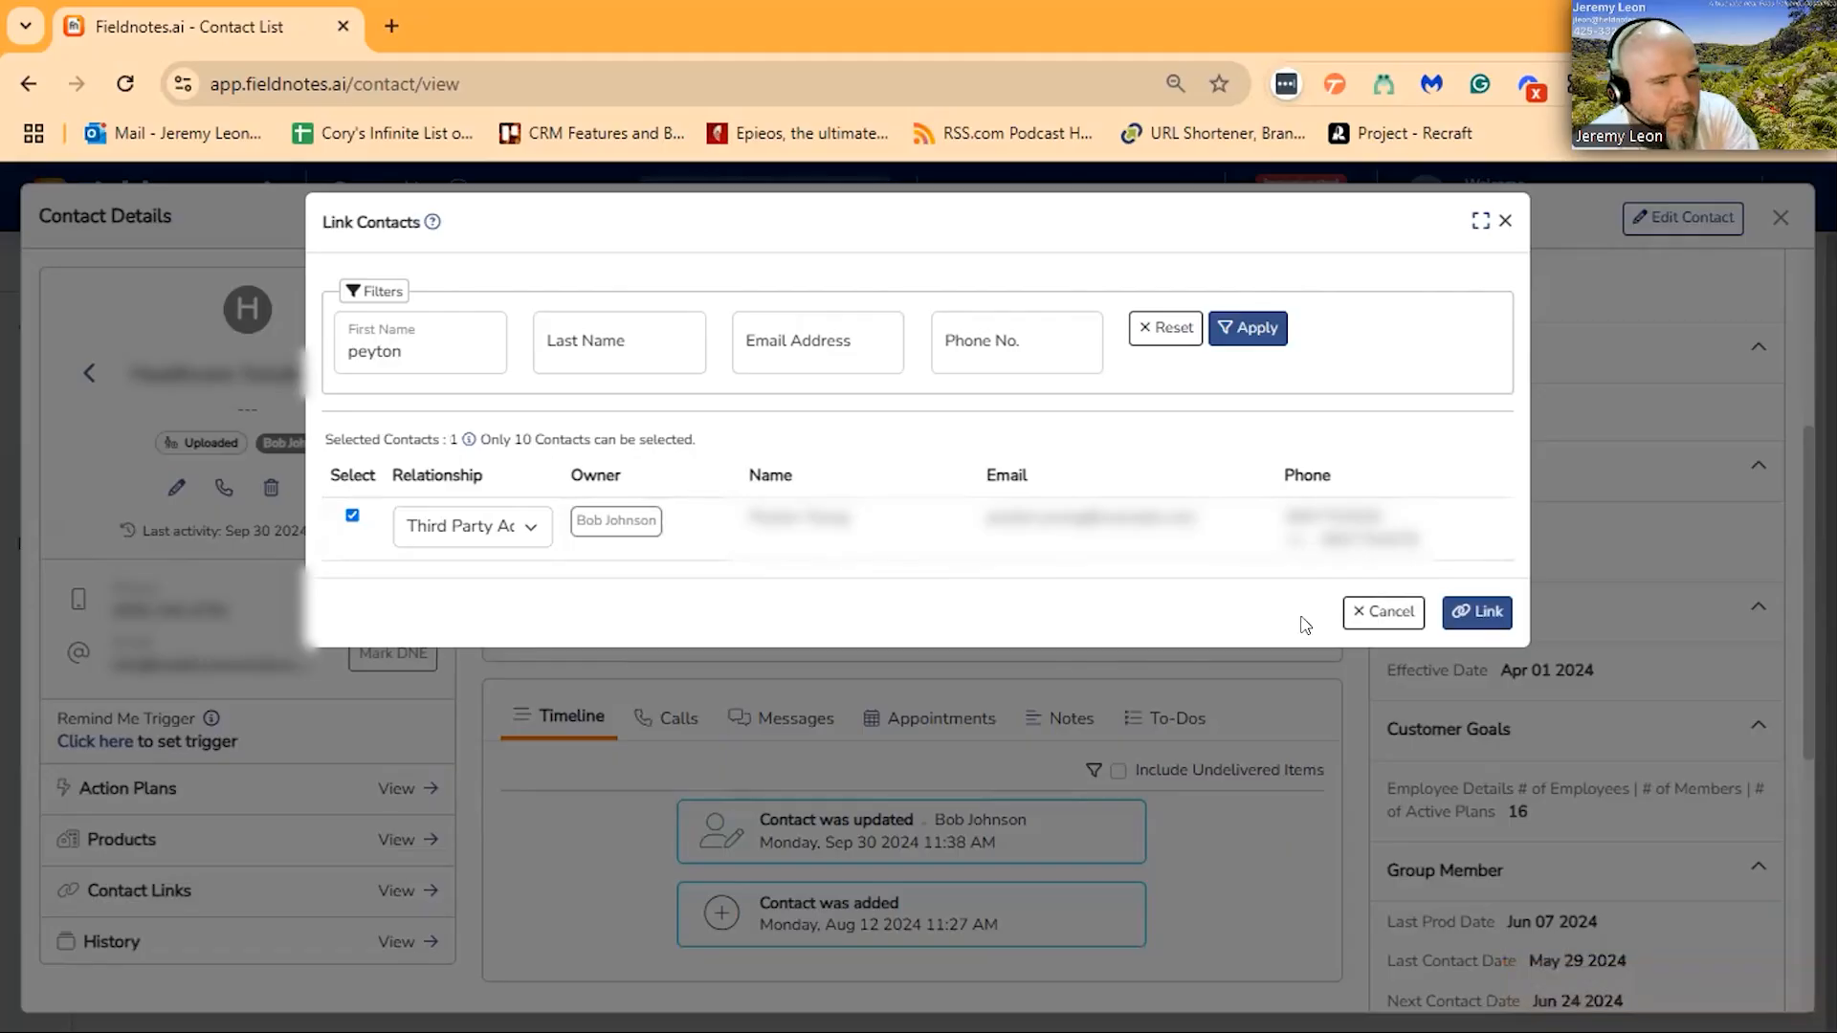
pyautogui.click(1494, 614)
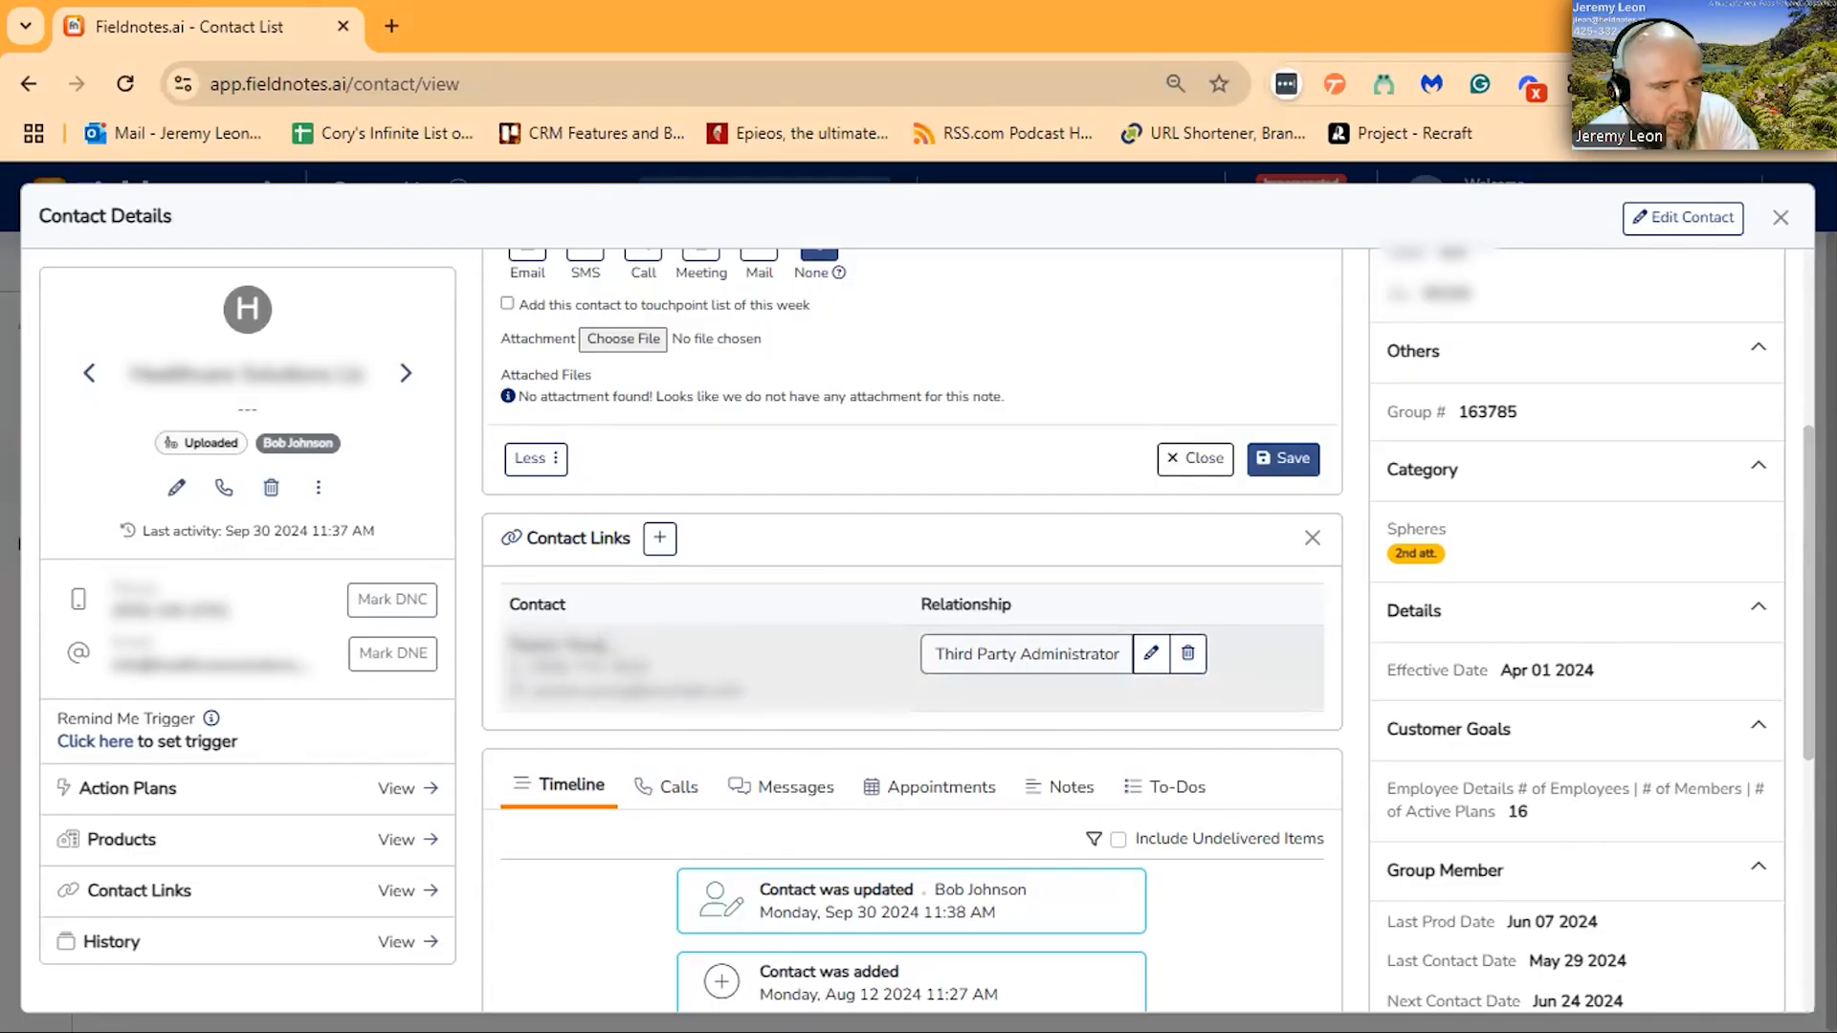
# - Copy the linked person's name from the contact links and search the contact list for it
pyautogui.moveTo(611, 648); pyautogui.dragTo(509, 647)
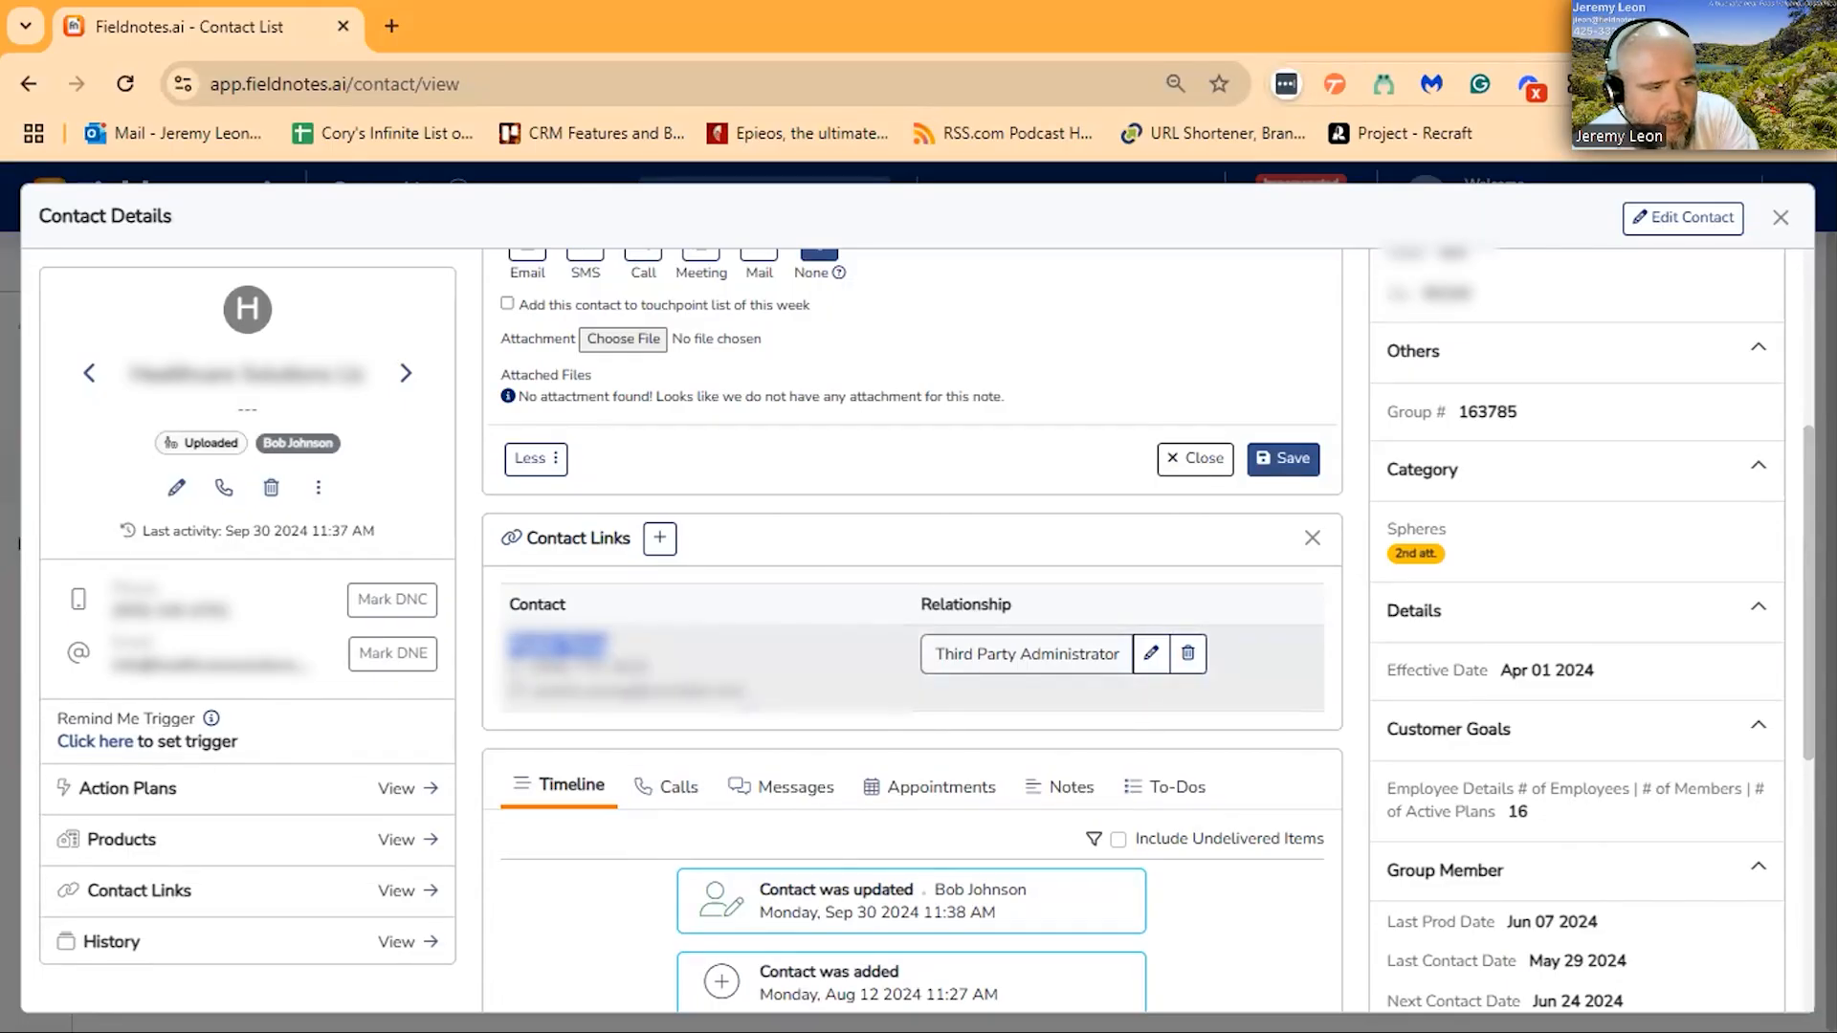
pyautogui.moveTo(746, 694); pyautogui.dragTo(510, 646)
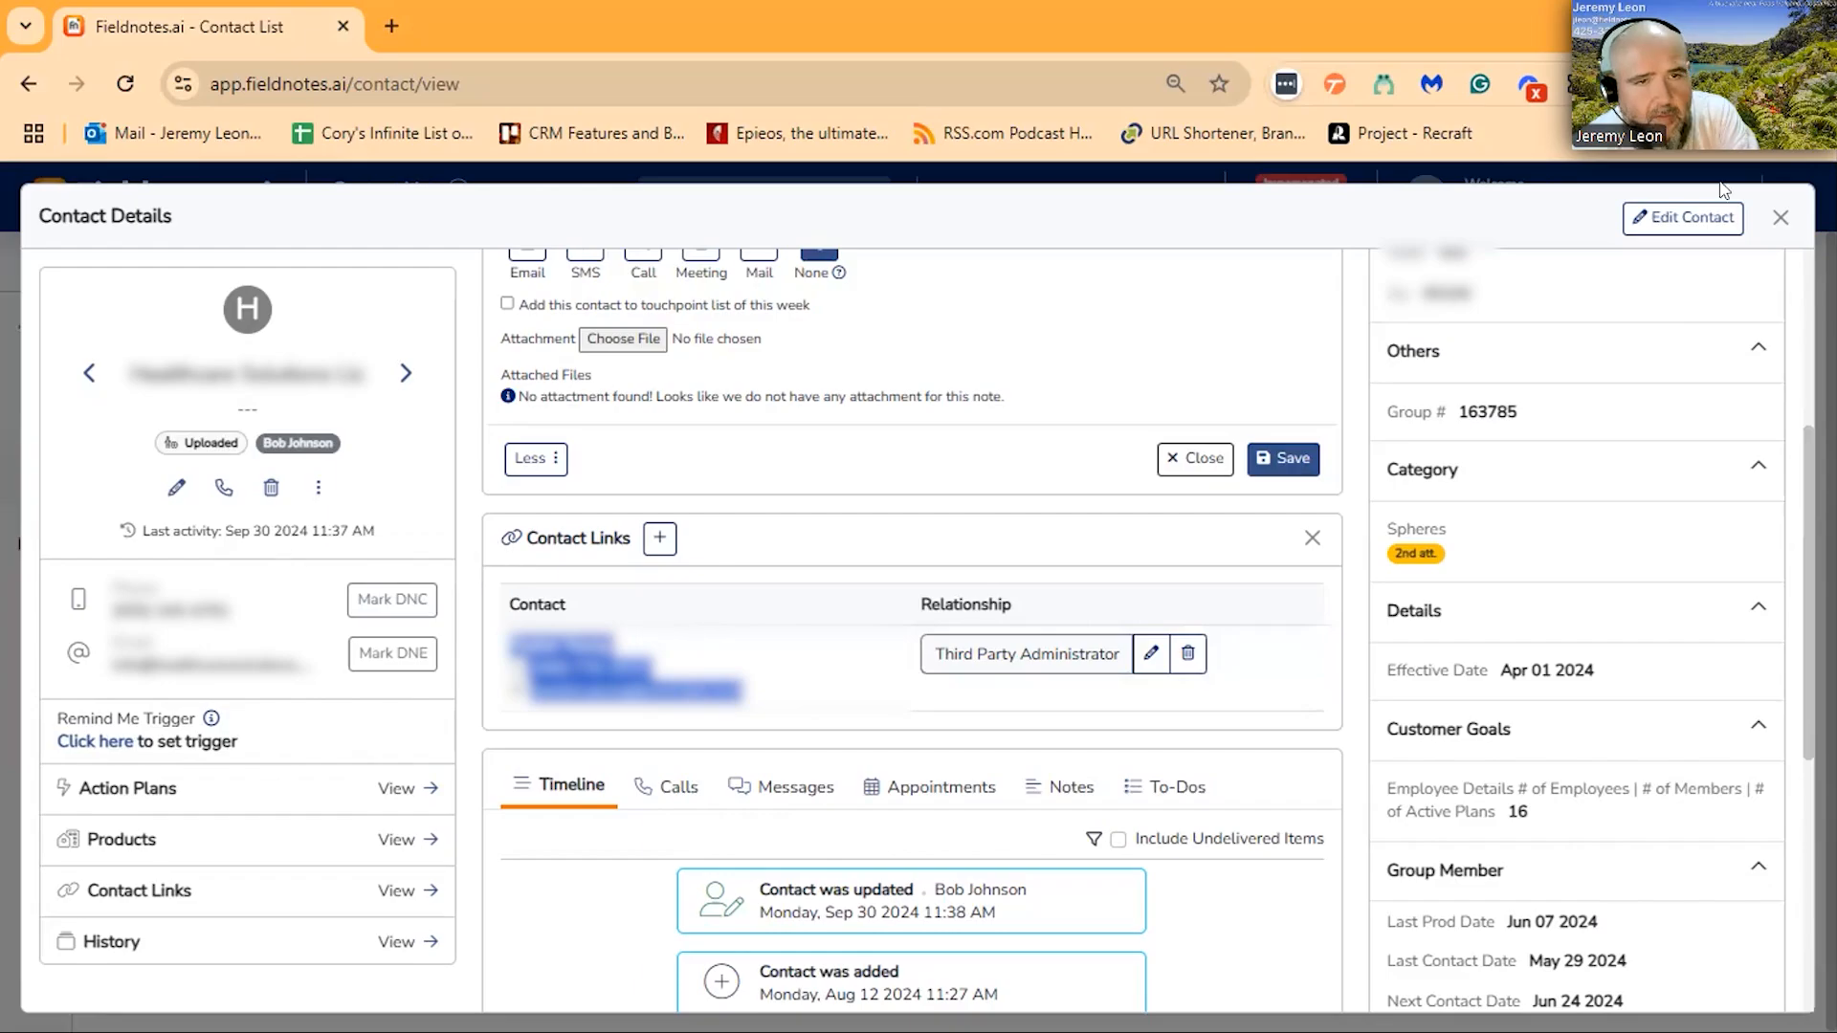
pyautogui.click(727, 687)
pyautogui.moveTo(610, 647); pyautogui.dragTo(508, 647)
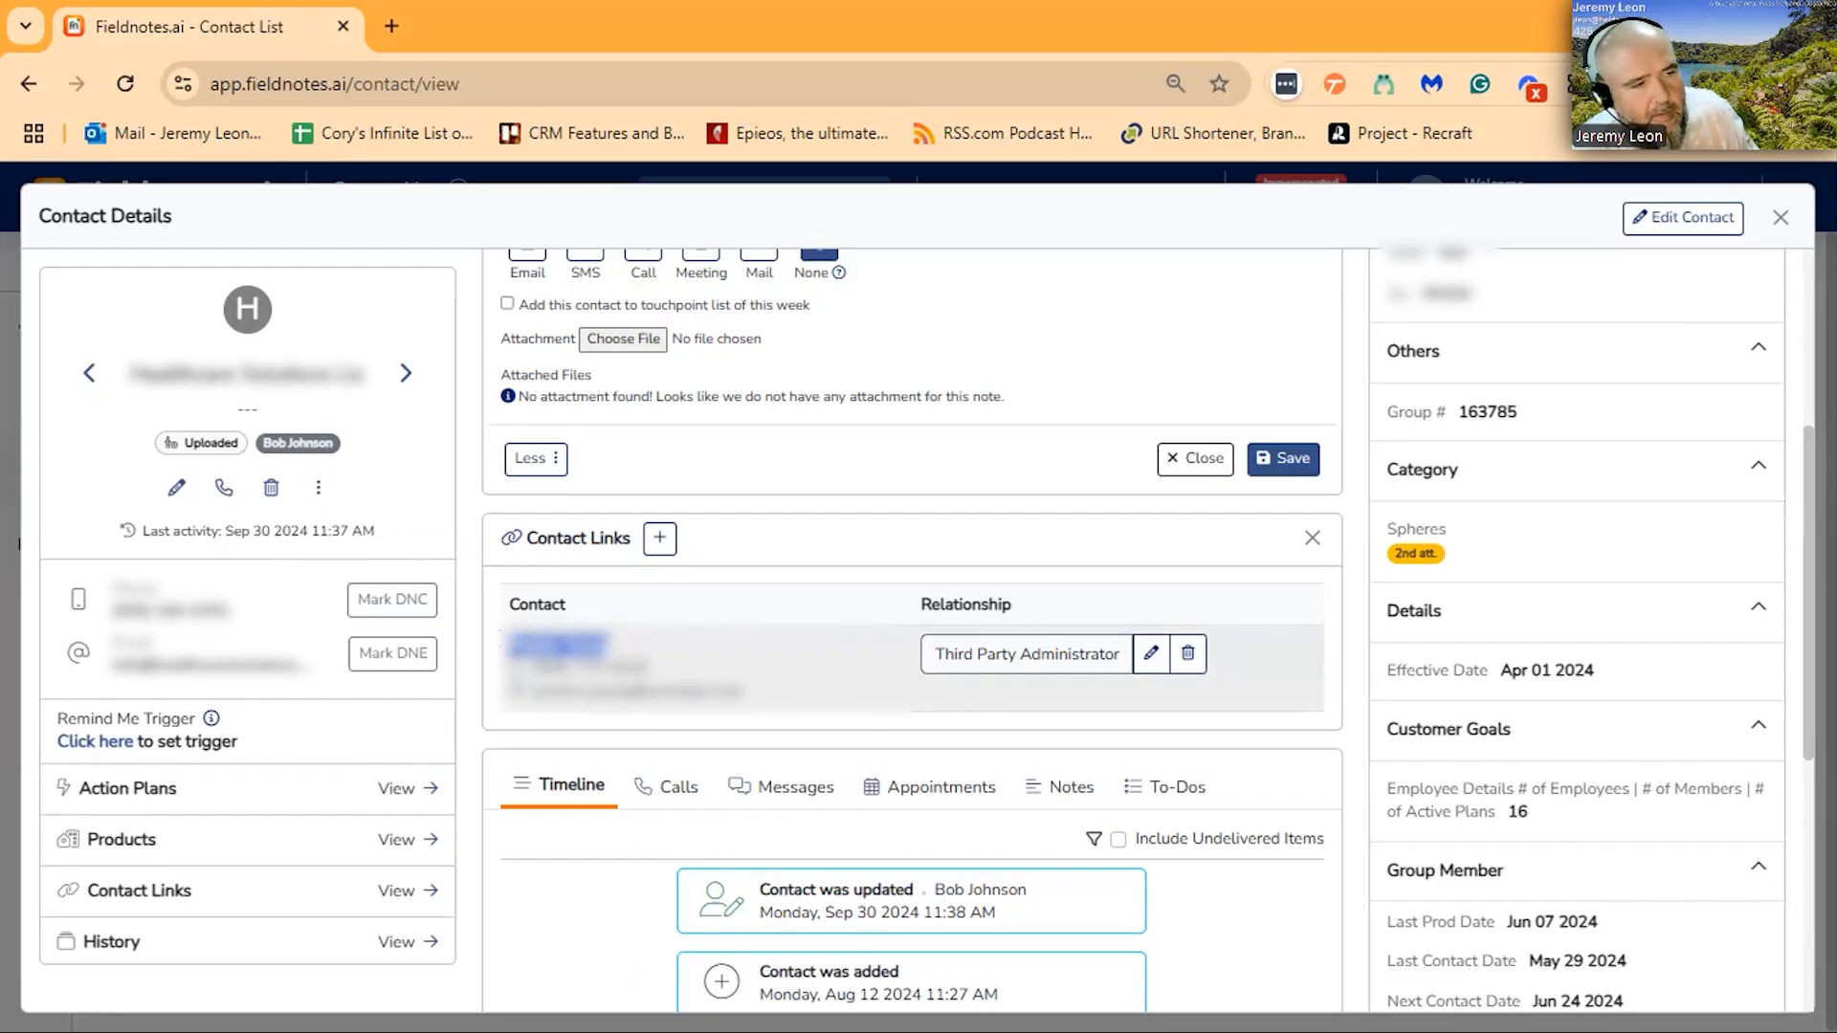
pyautogui.click(1780, 217)
pyautogui.click(497, 351)
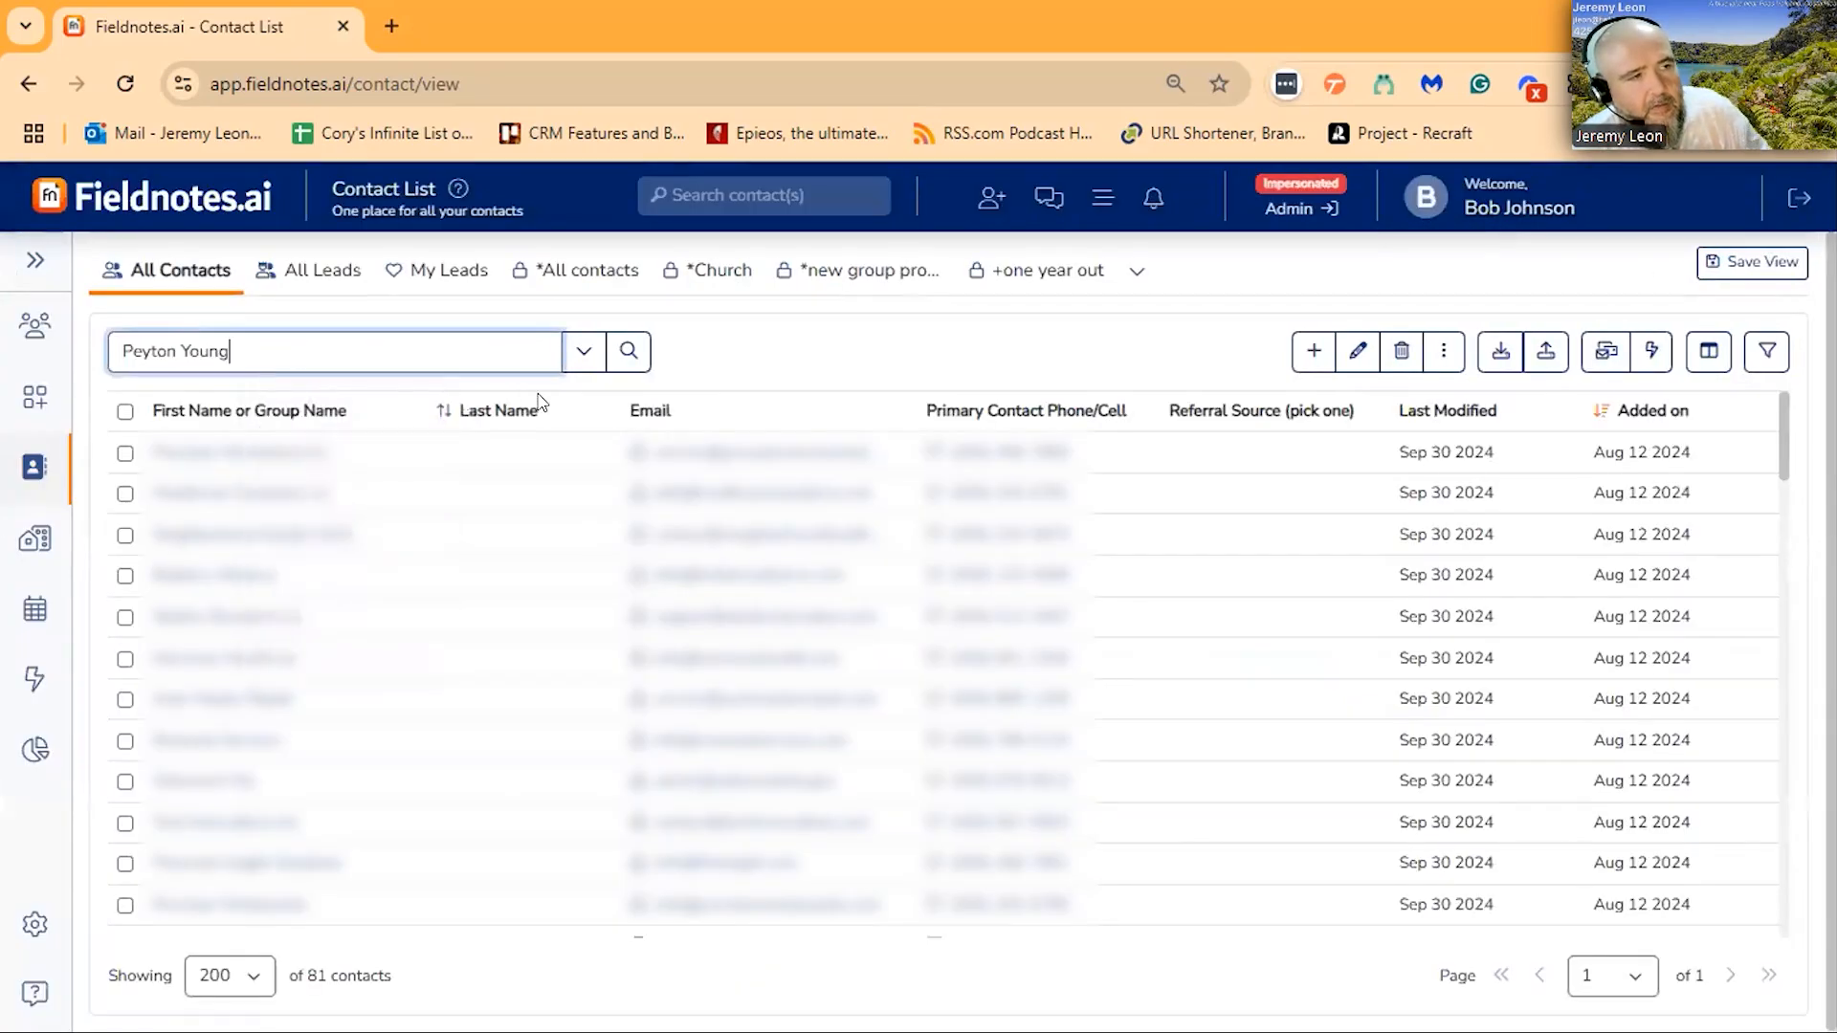
pyautogui.click(629, 352)
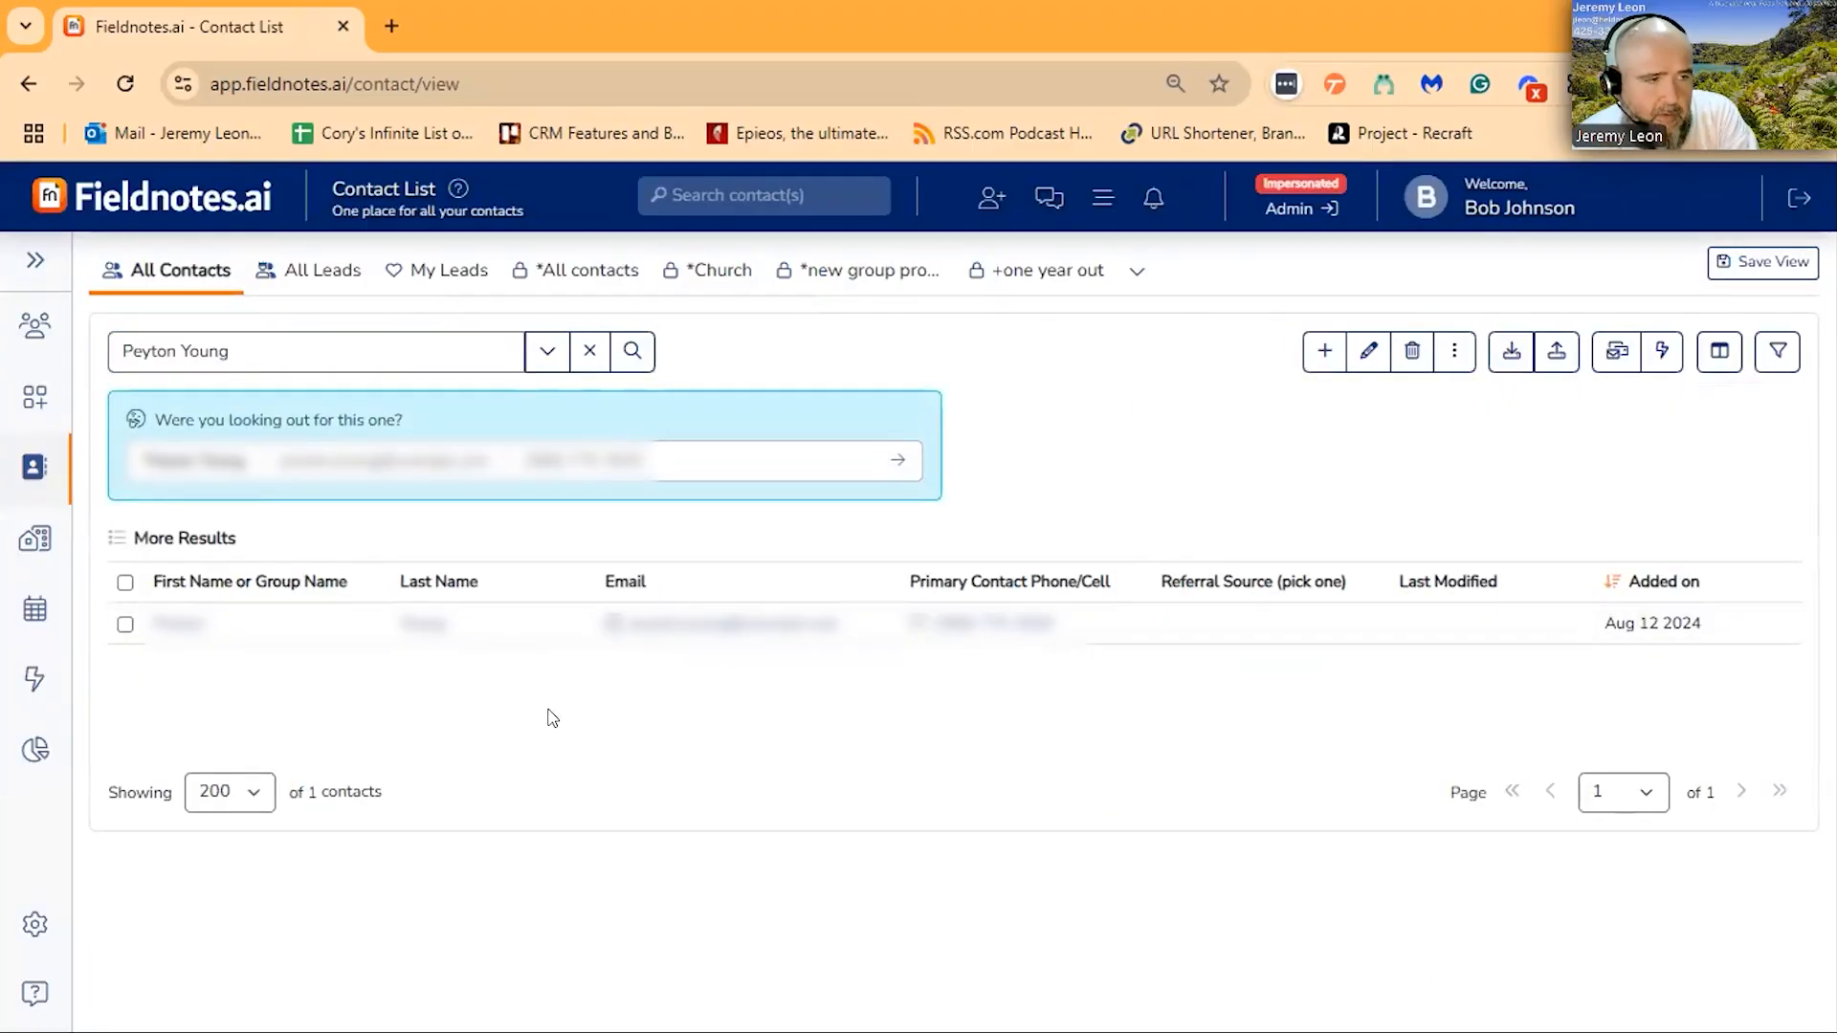
# - Open the linked person's contact details and check the contact and relationship listed in the contact links
pyautogui.click(535, 627)
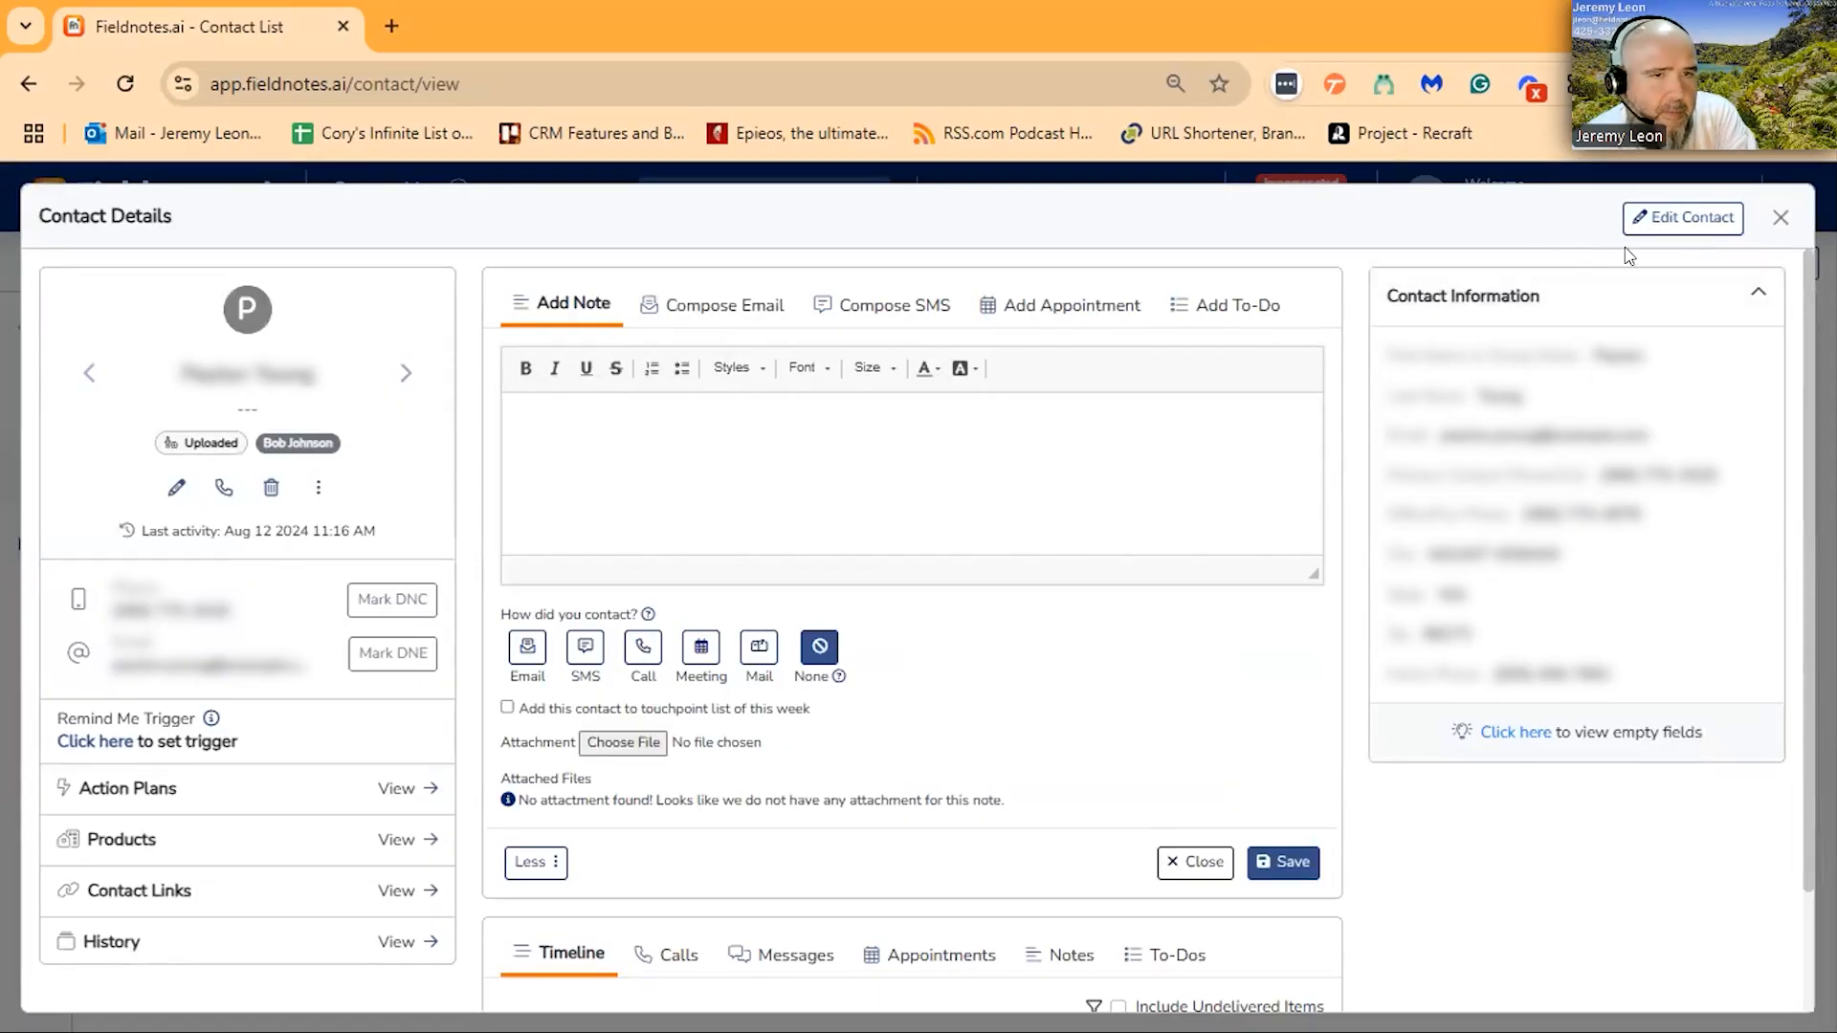
pyautogui.click(529, 463)
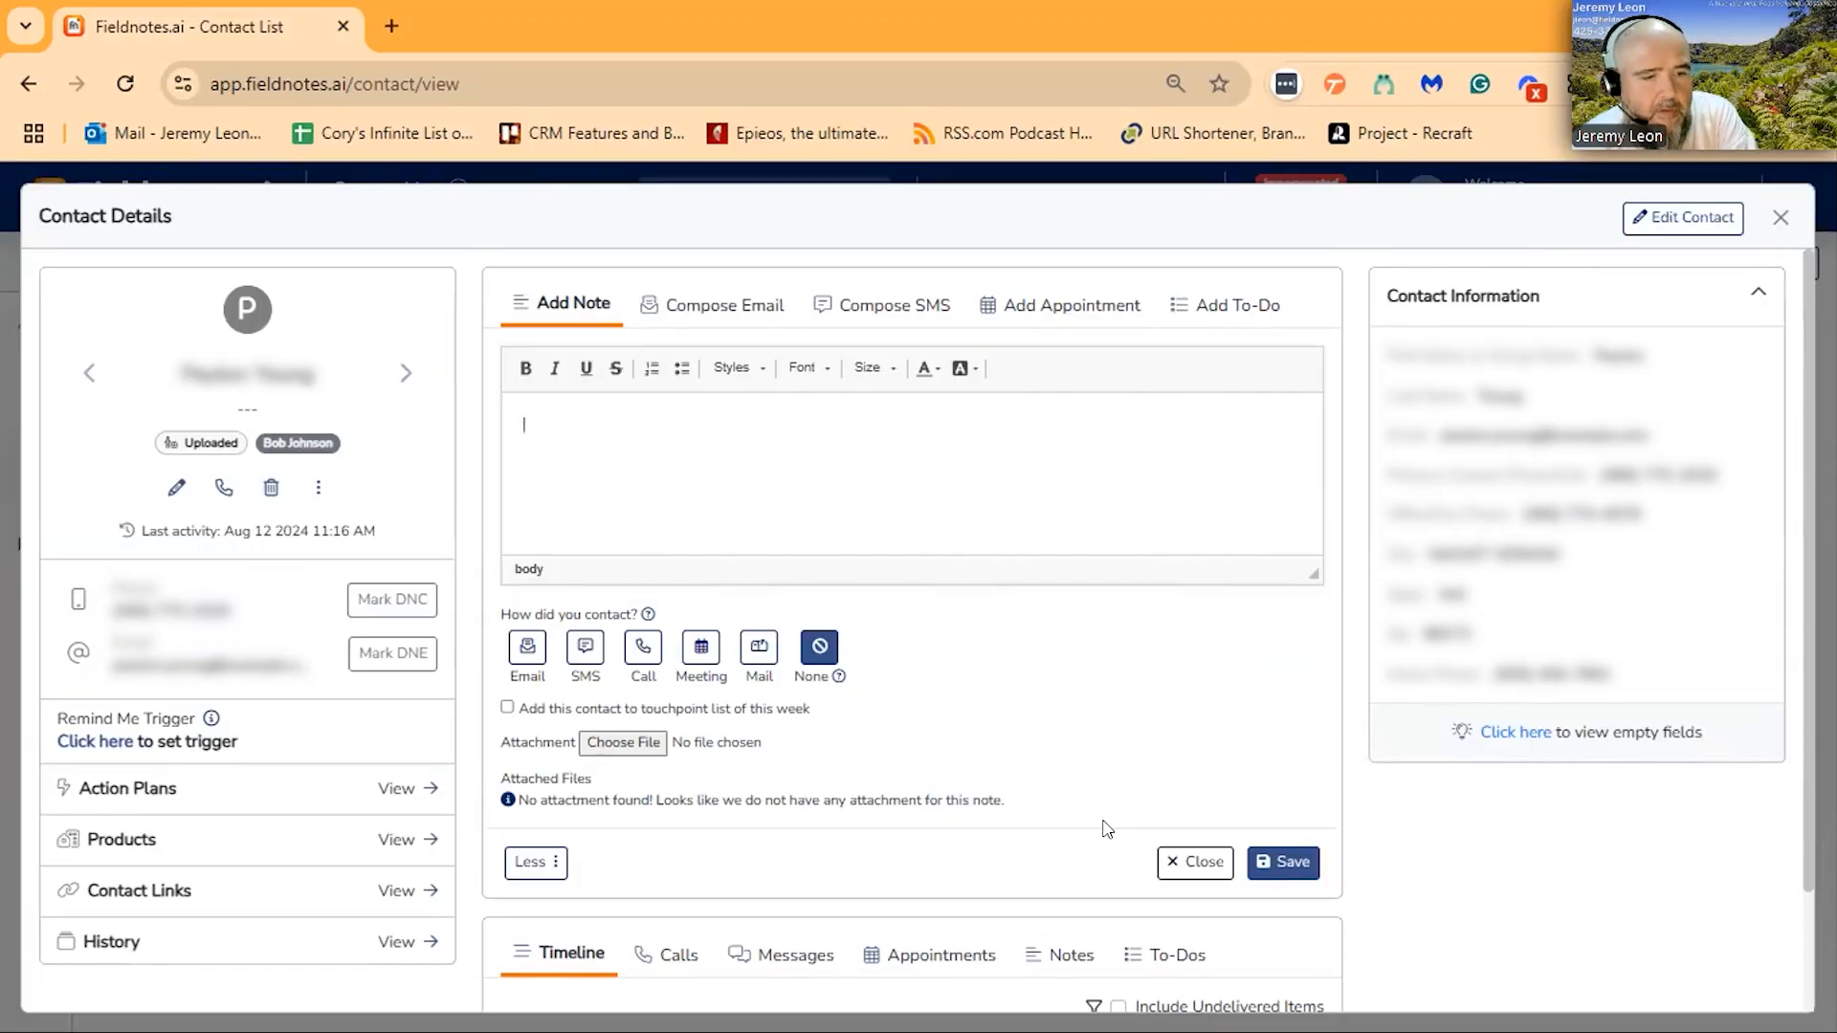
pyautogui.click(400, 890)
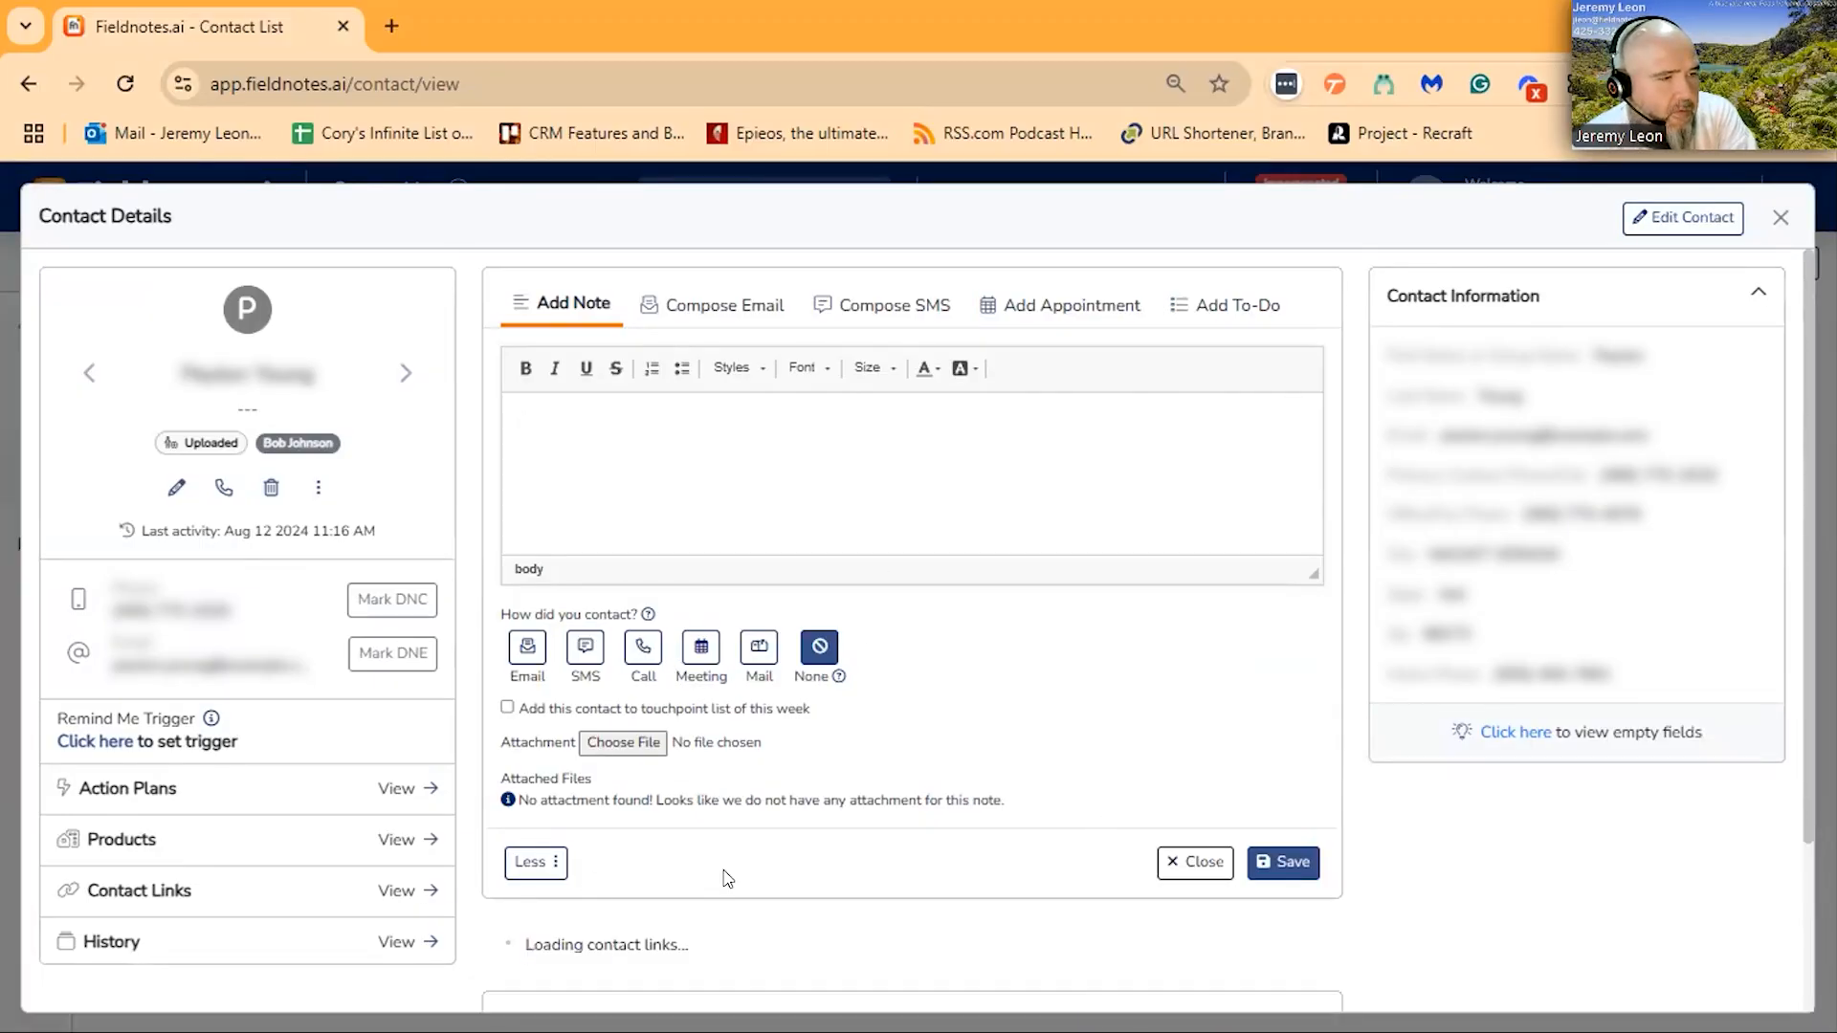
pyautogui.scroll(-3, 1014, 658)
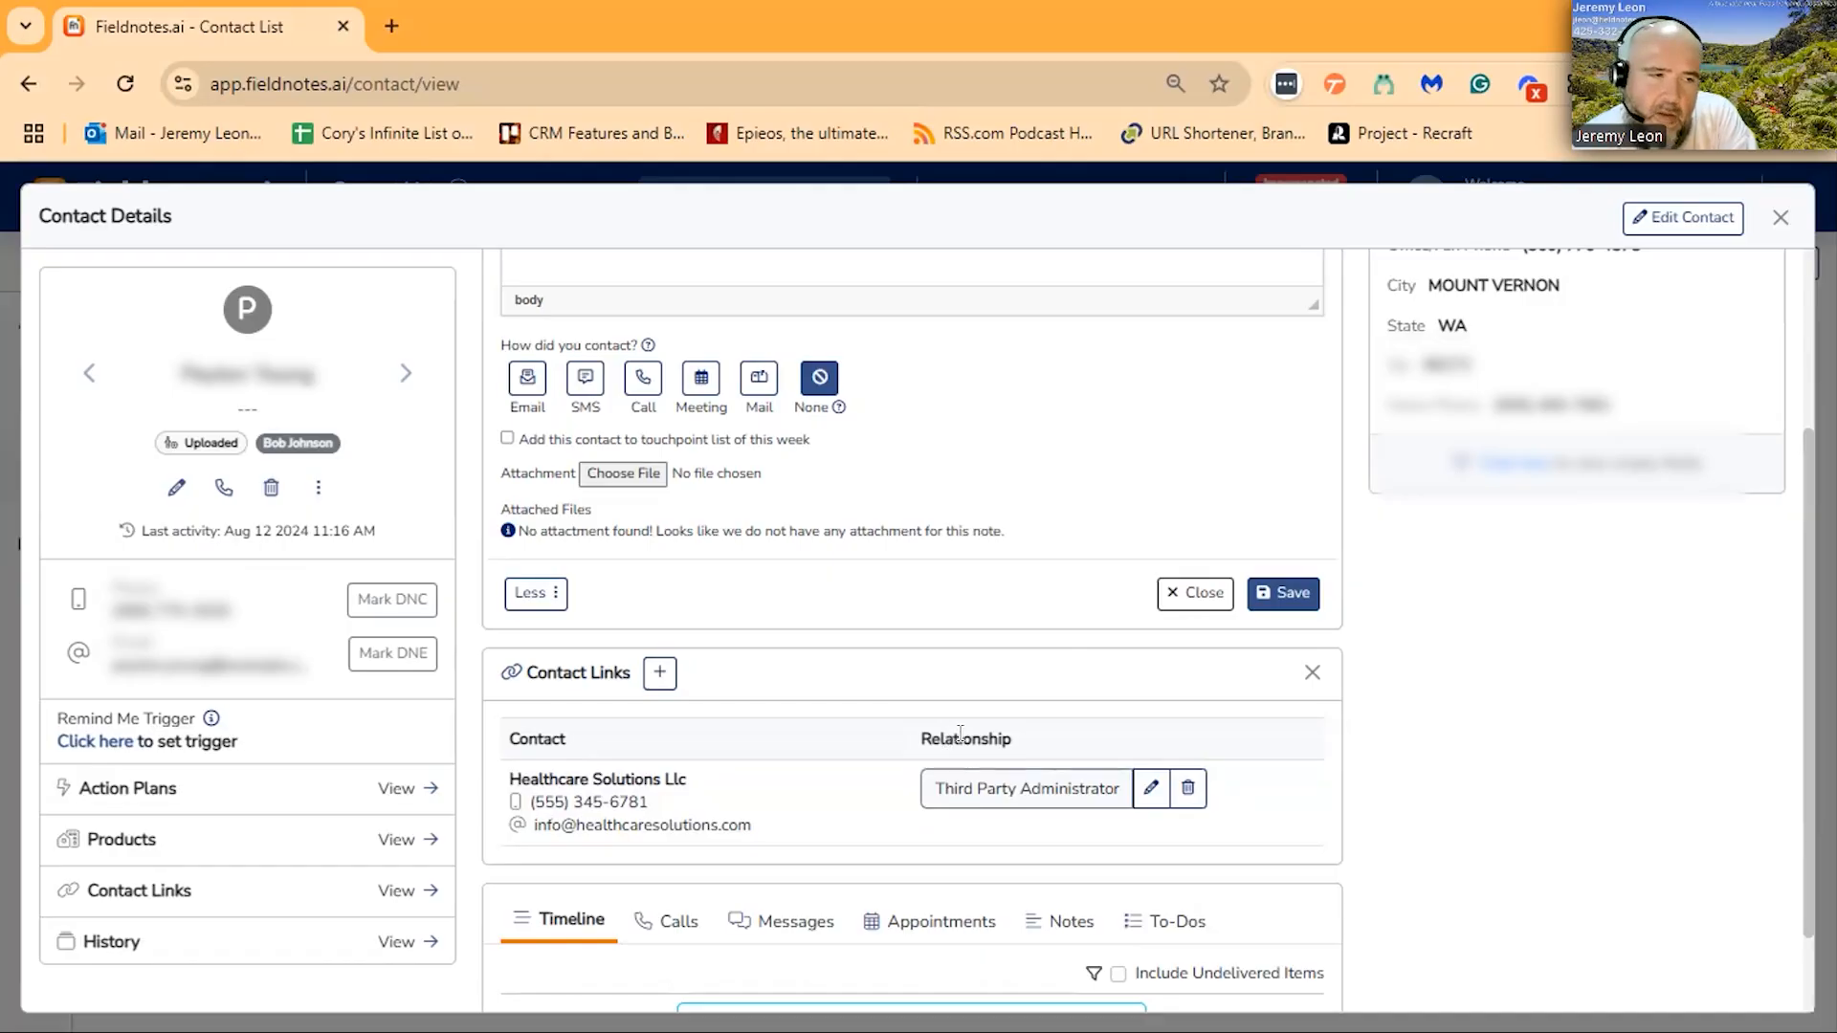
pyautogui.moveTo(1015, 745); pyautogui.dragTo(916, 743)
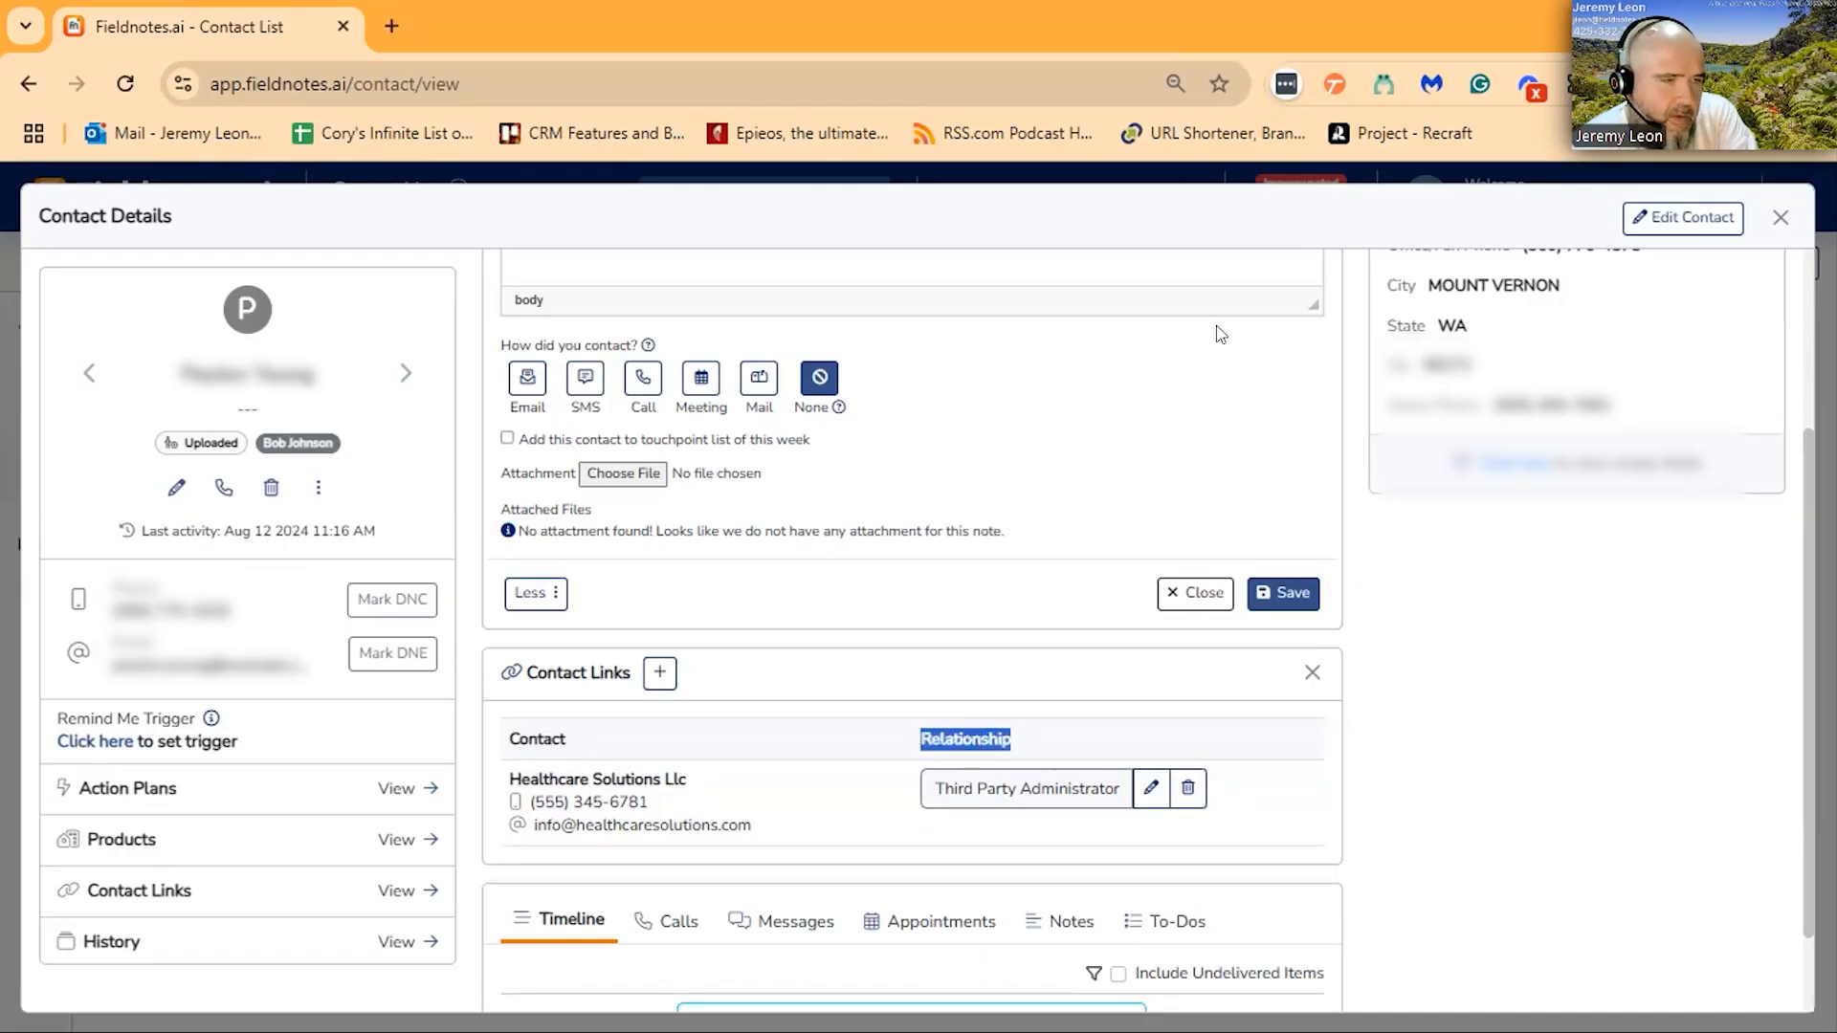
# - Open the linked person's record for editing and look through the available contact, personal, plan and date fields
pyautogui.scroll(3, 1285, 471)
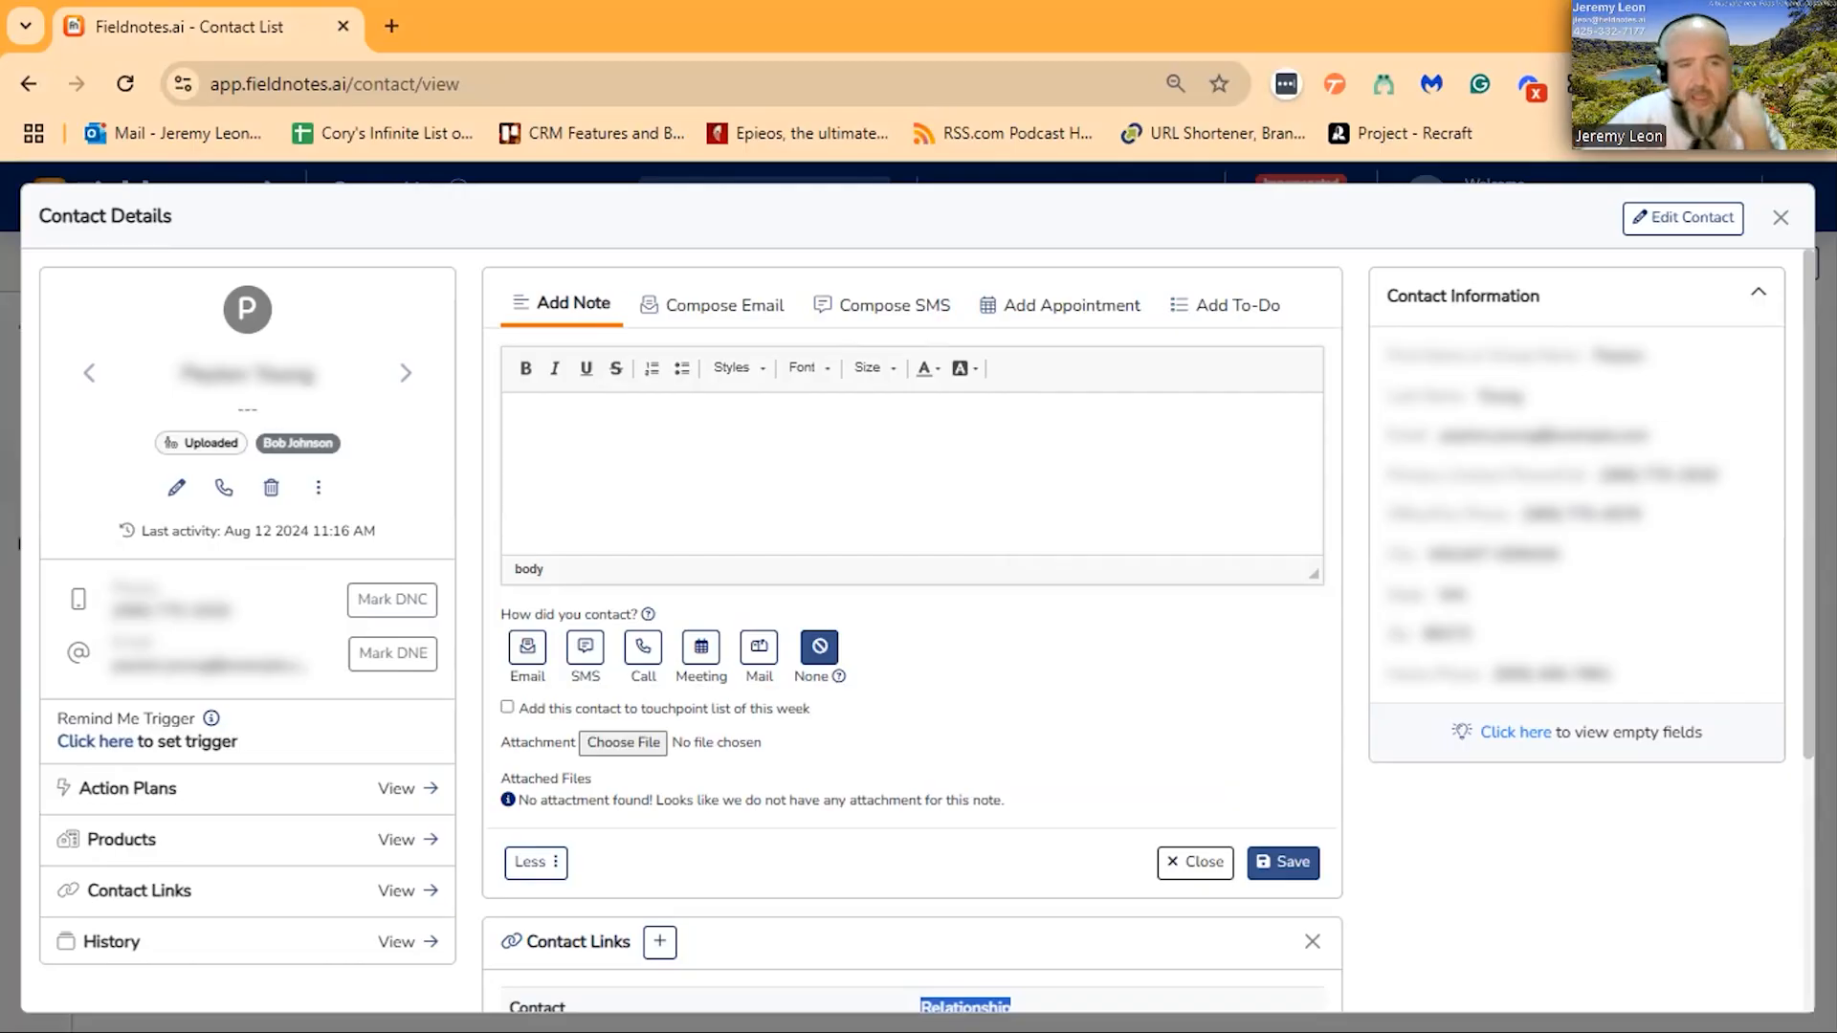
pyautogui.click(1683, 217)
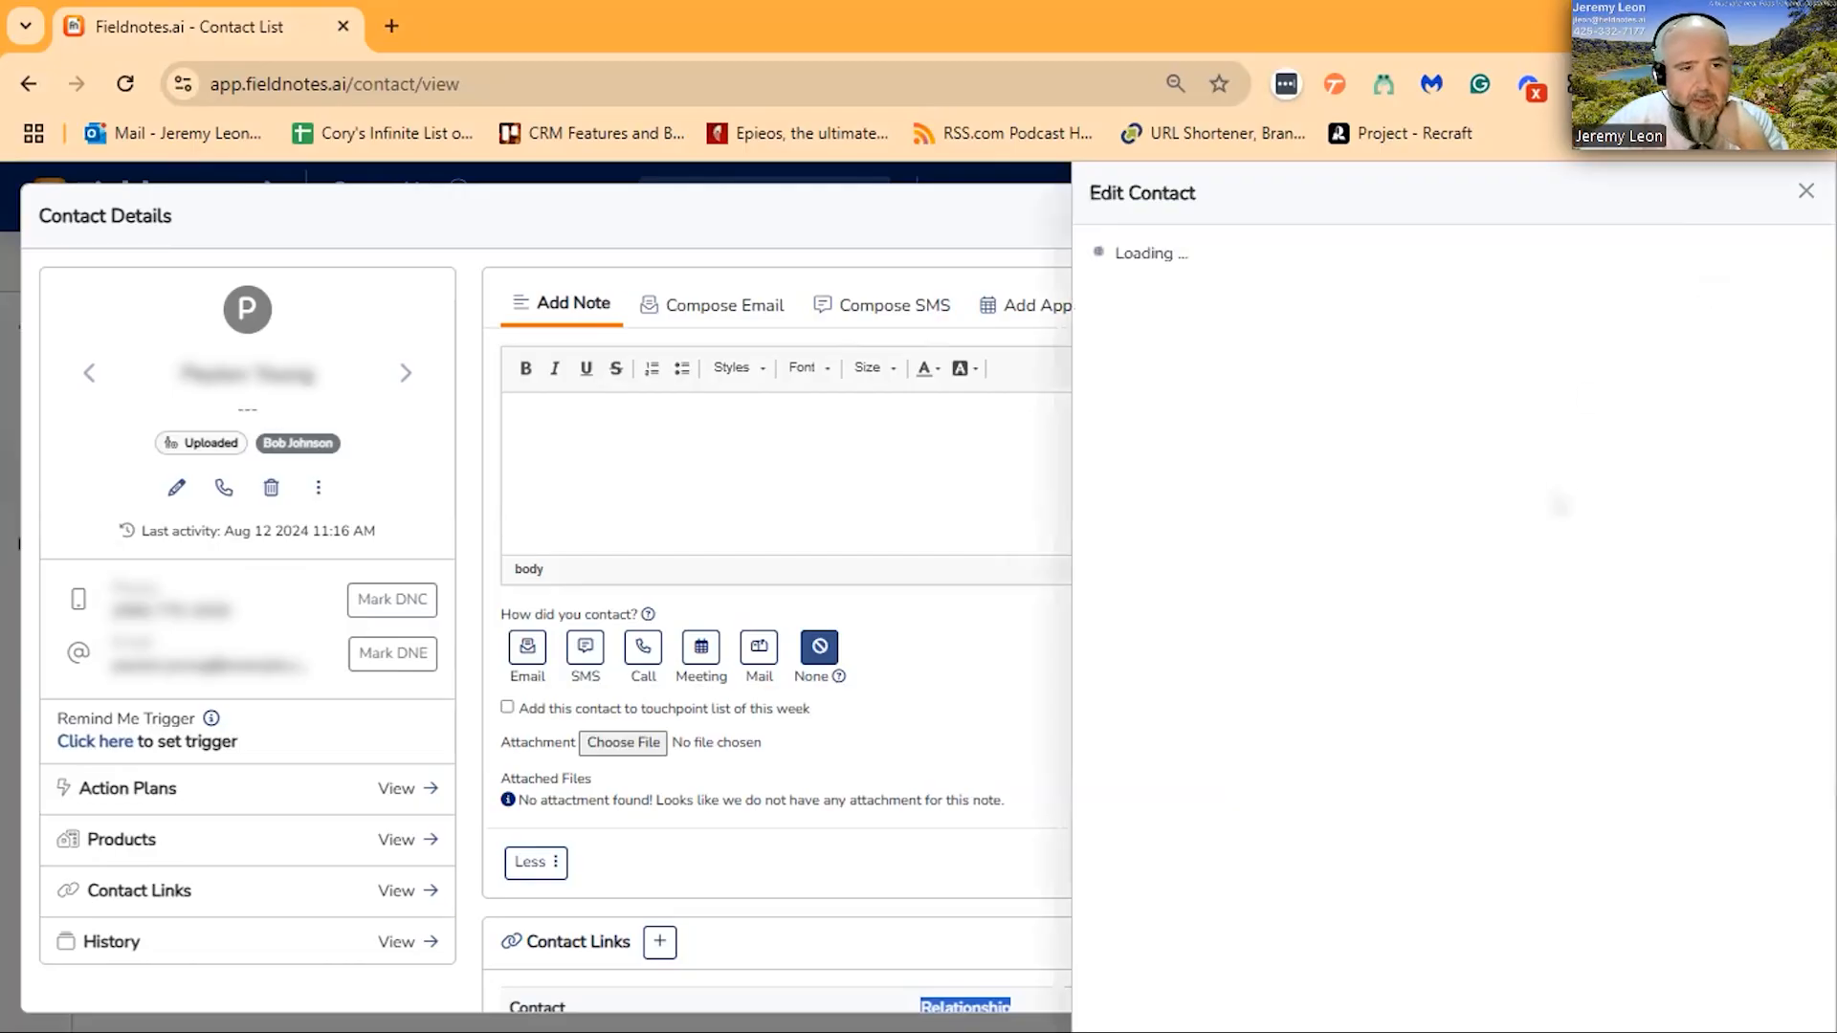
pyautogui.scroll(-6, 1500, 486)
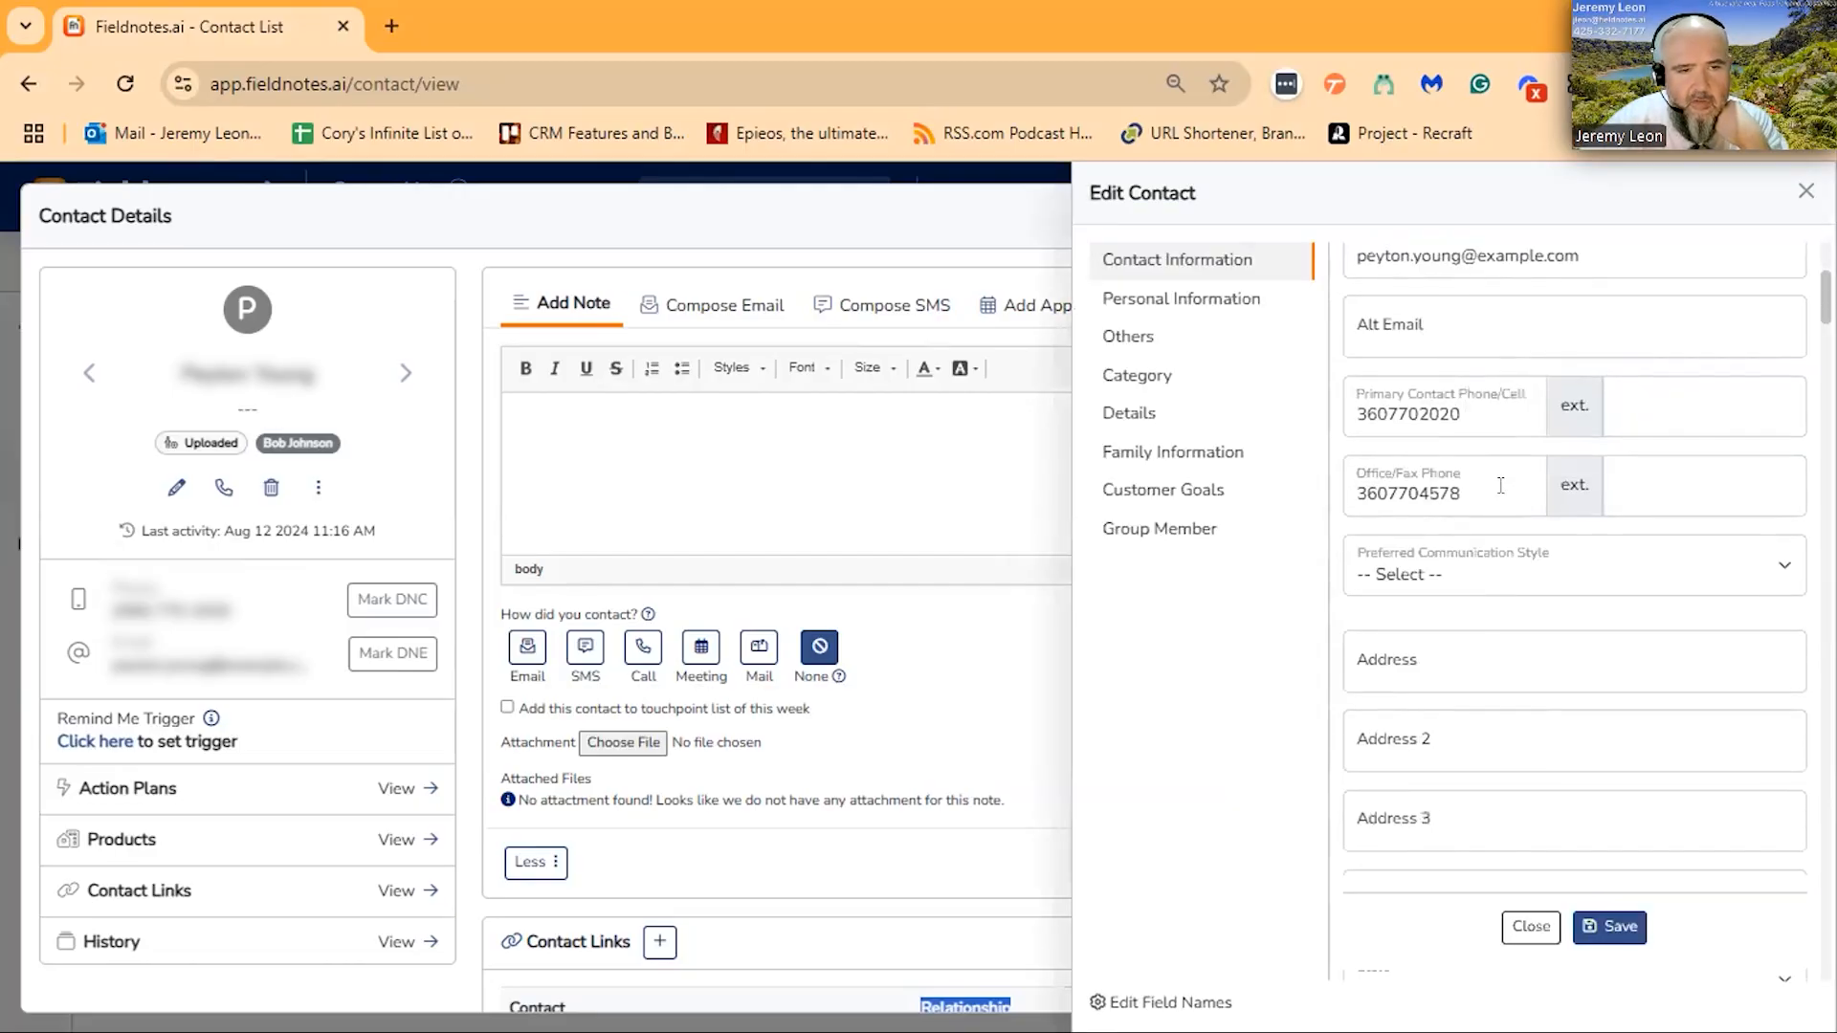
pyautogui.scroll(-4, 1500, 485)
pyautogui.scroll(-3, 1500, 485)
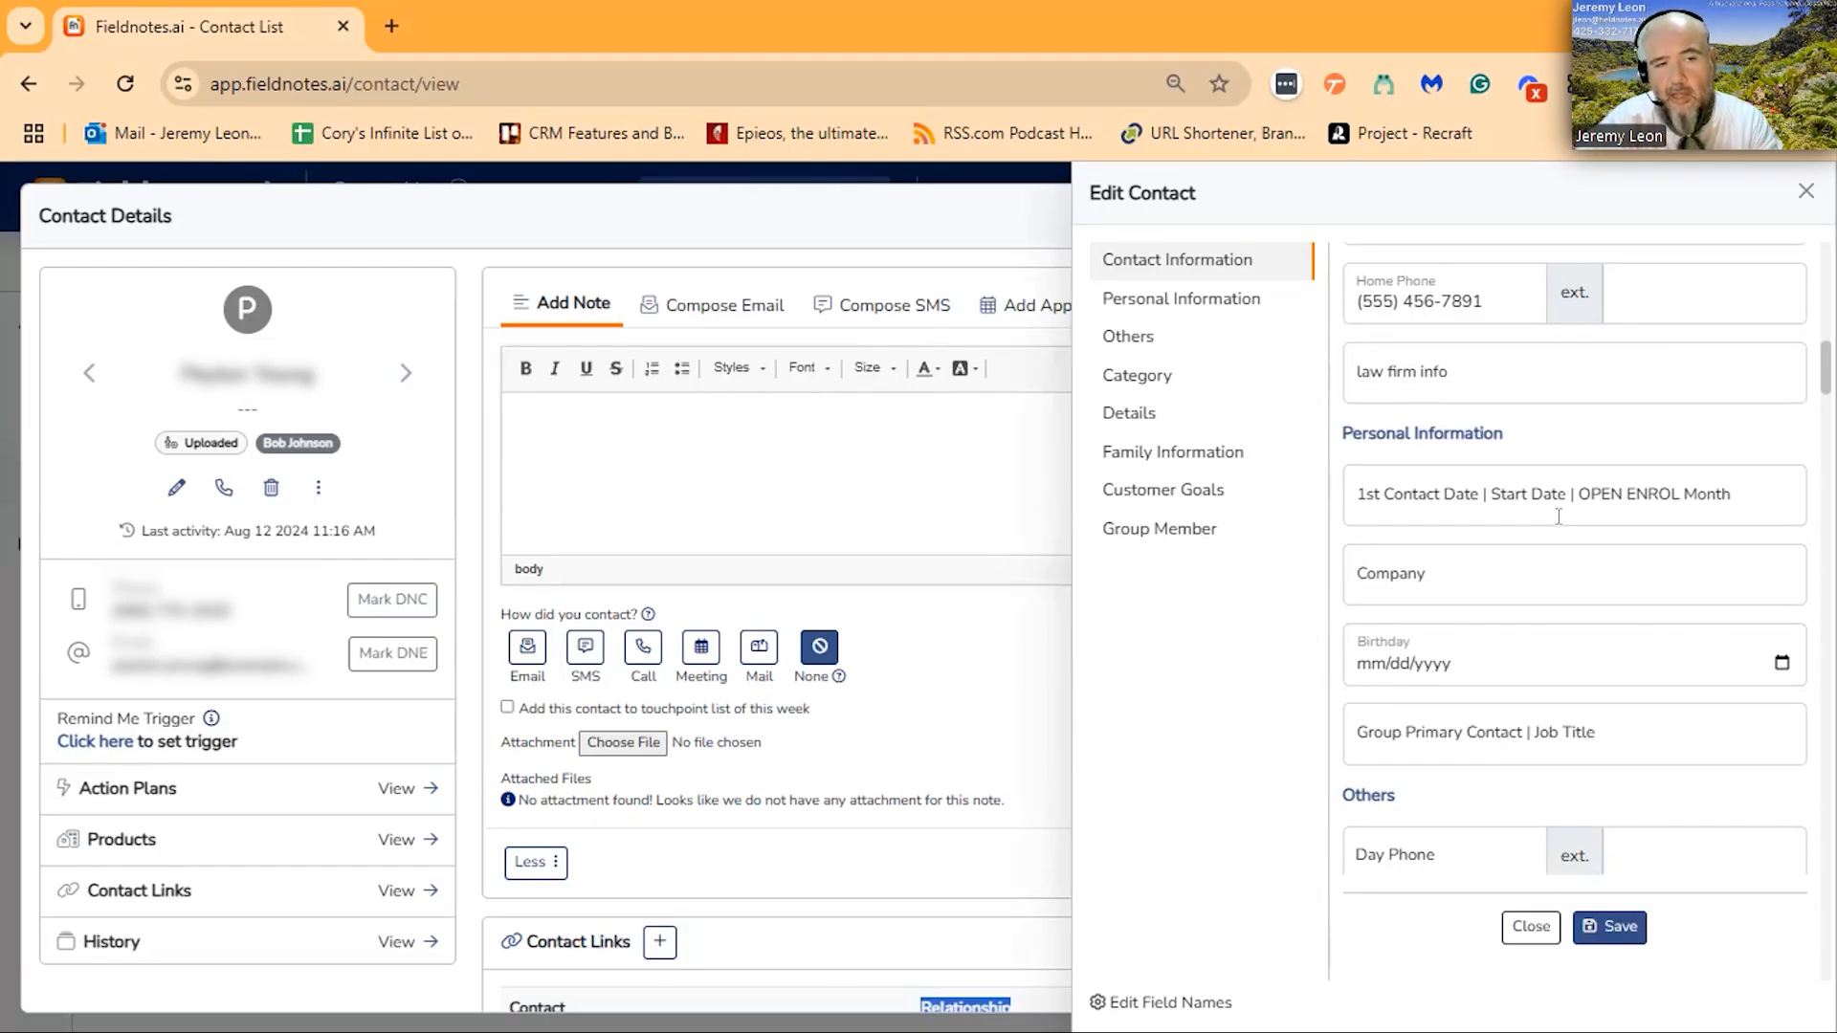
pyautogui.scroll(-10, 1464, 478)
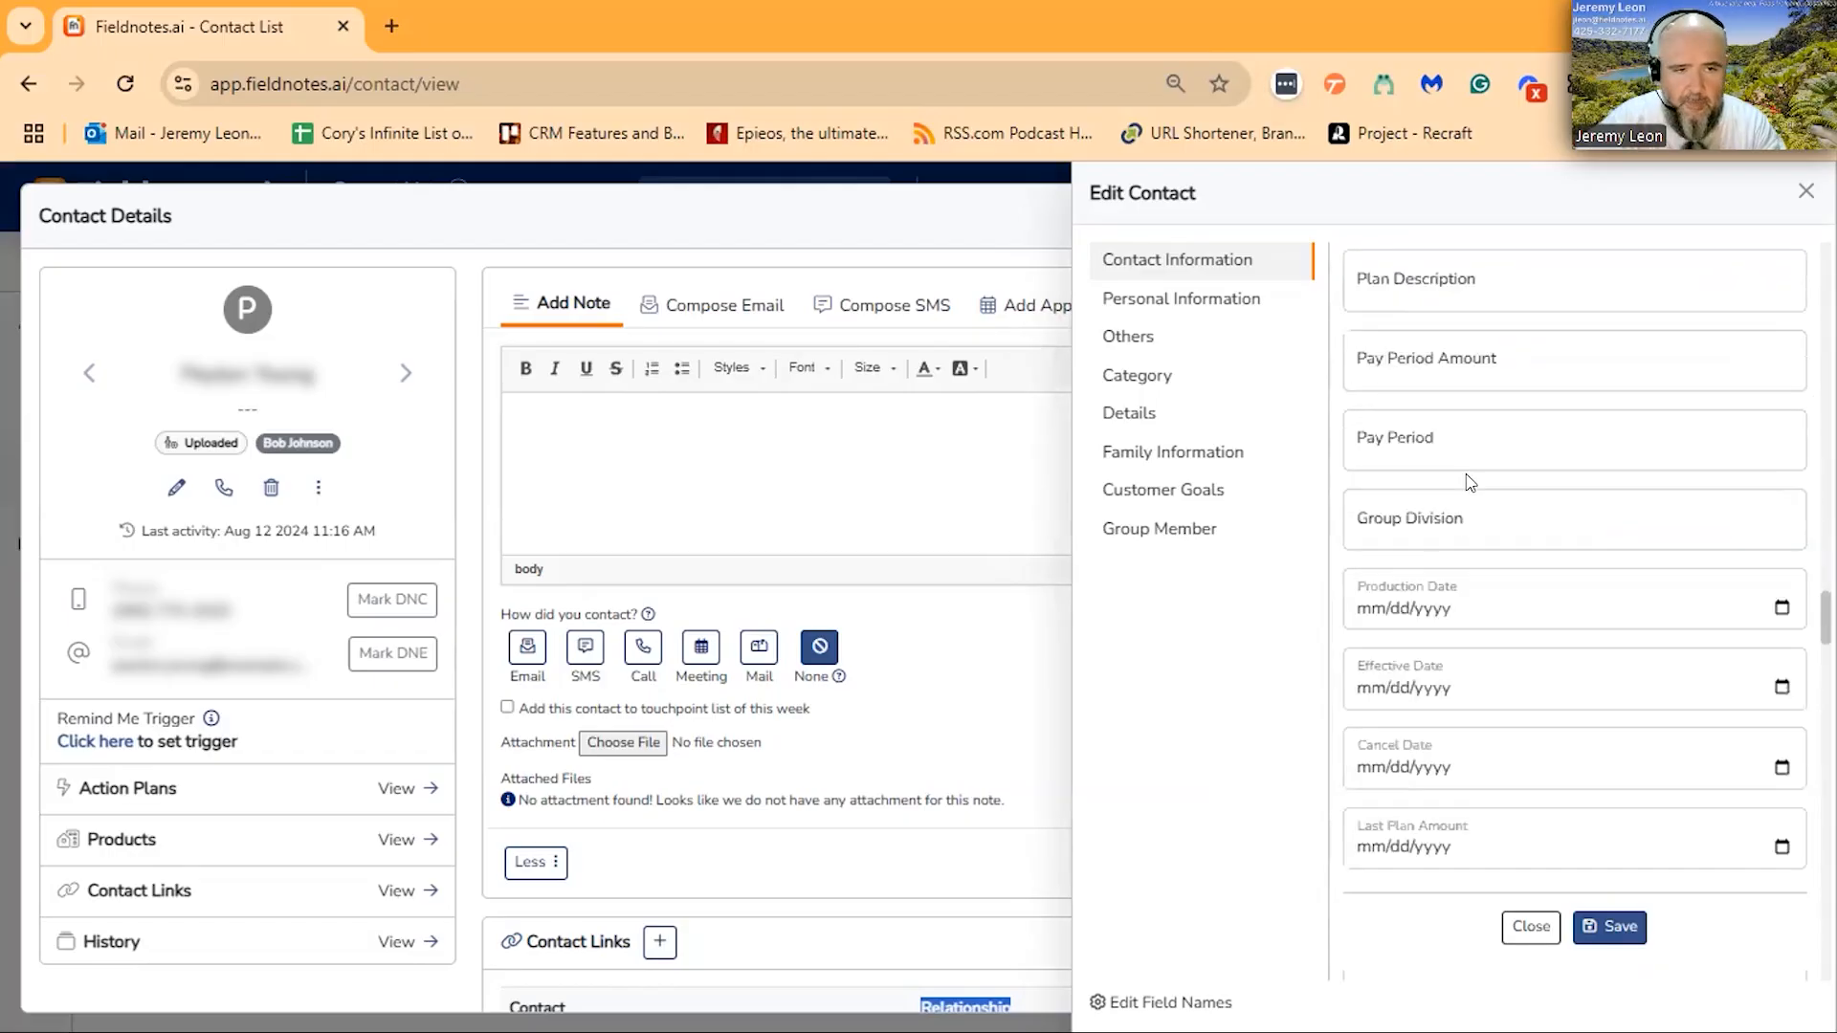
pyautogui.scroll(-7, 1669, 488)
pyautogui.scroll(4, 1664, 486)
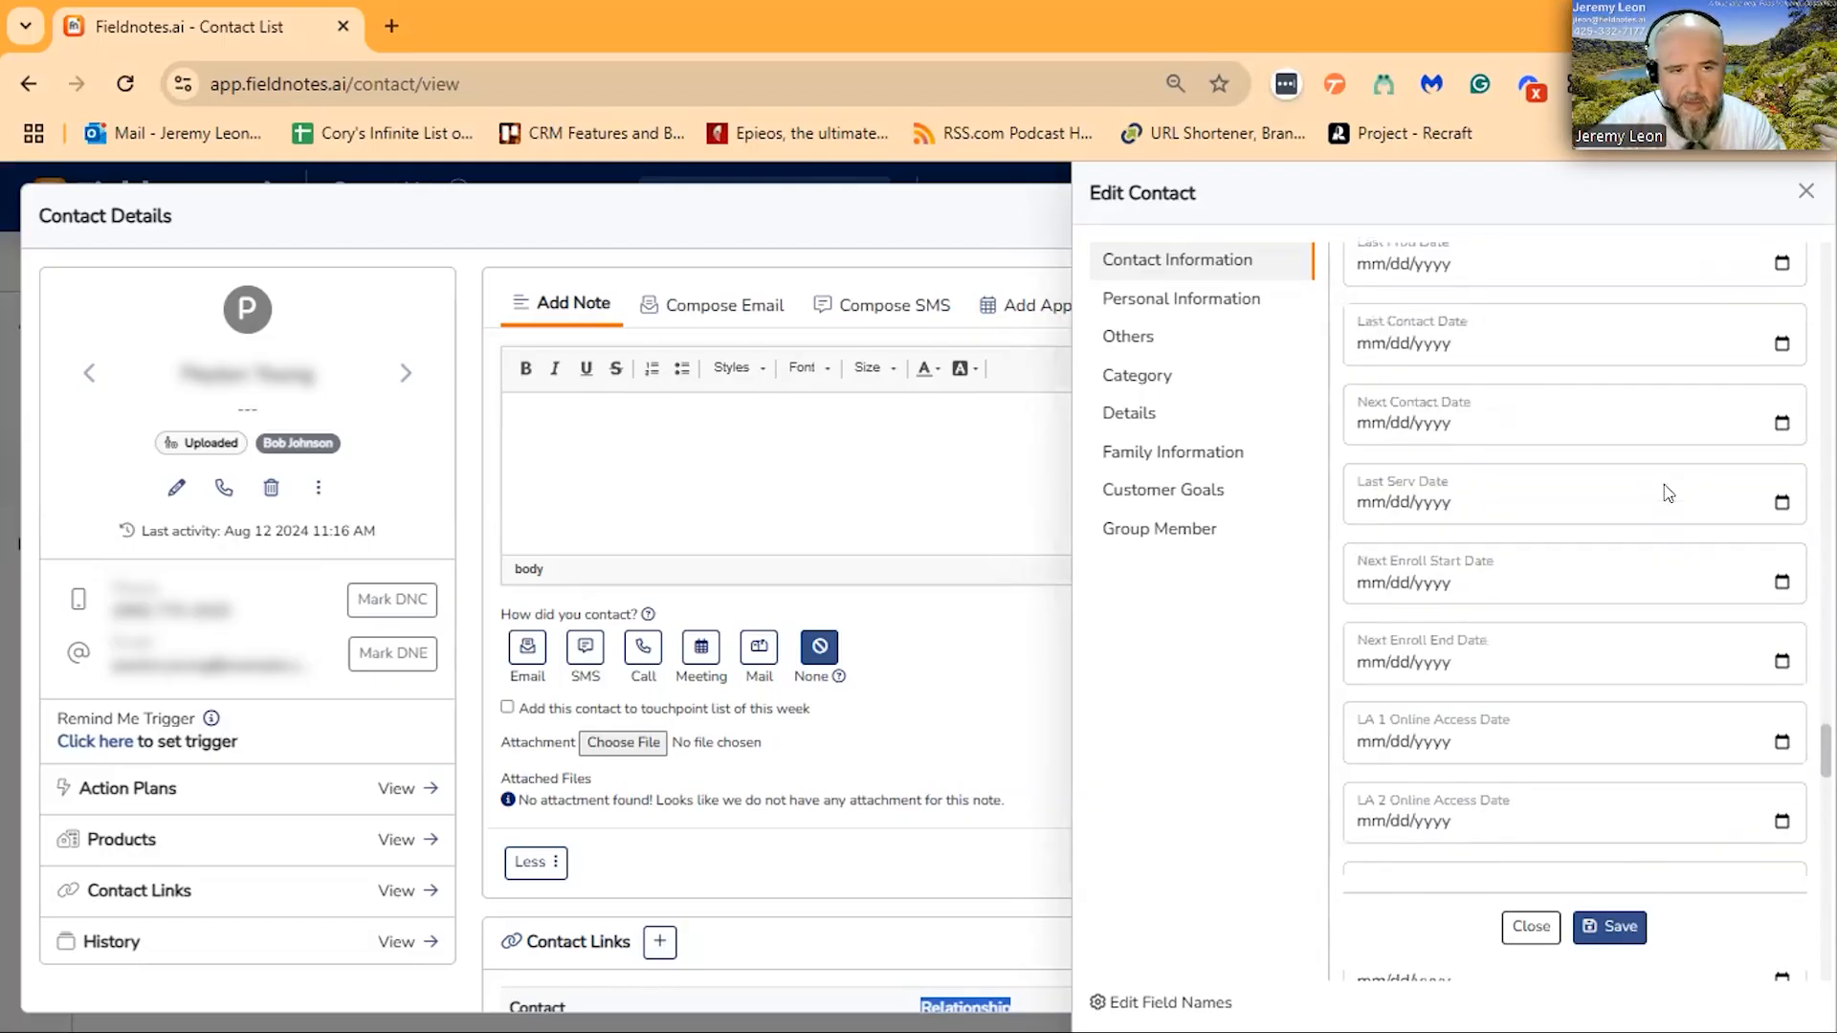
# - Look through the linked person's Group Member fields, from the online access dates to the administrator names, emails, fax and phone numbers
pyautogui.scroll(-3, 1667, 491)
pyautogui.scroll(-5, 1665, 488)
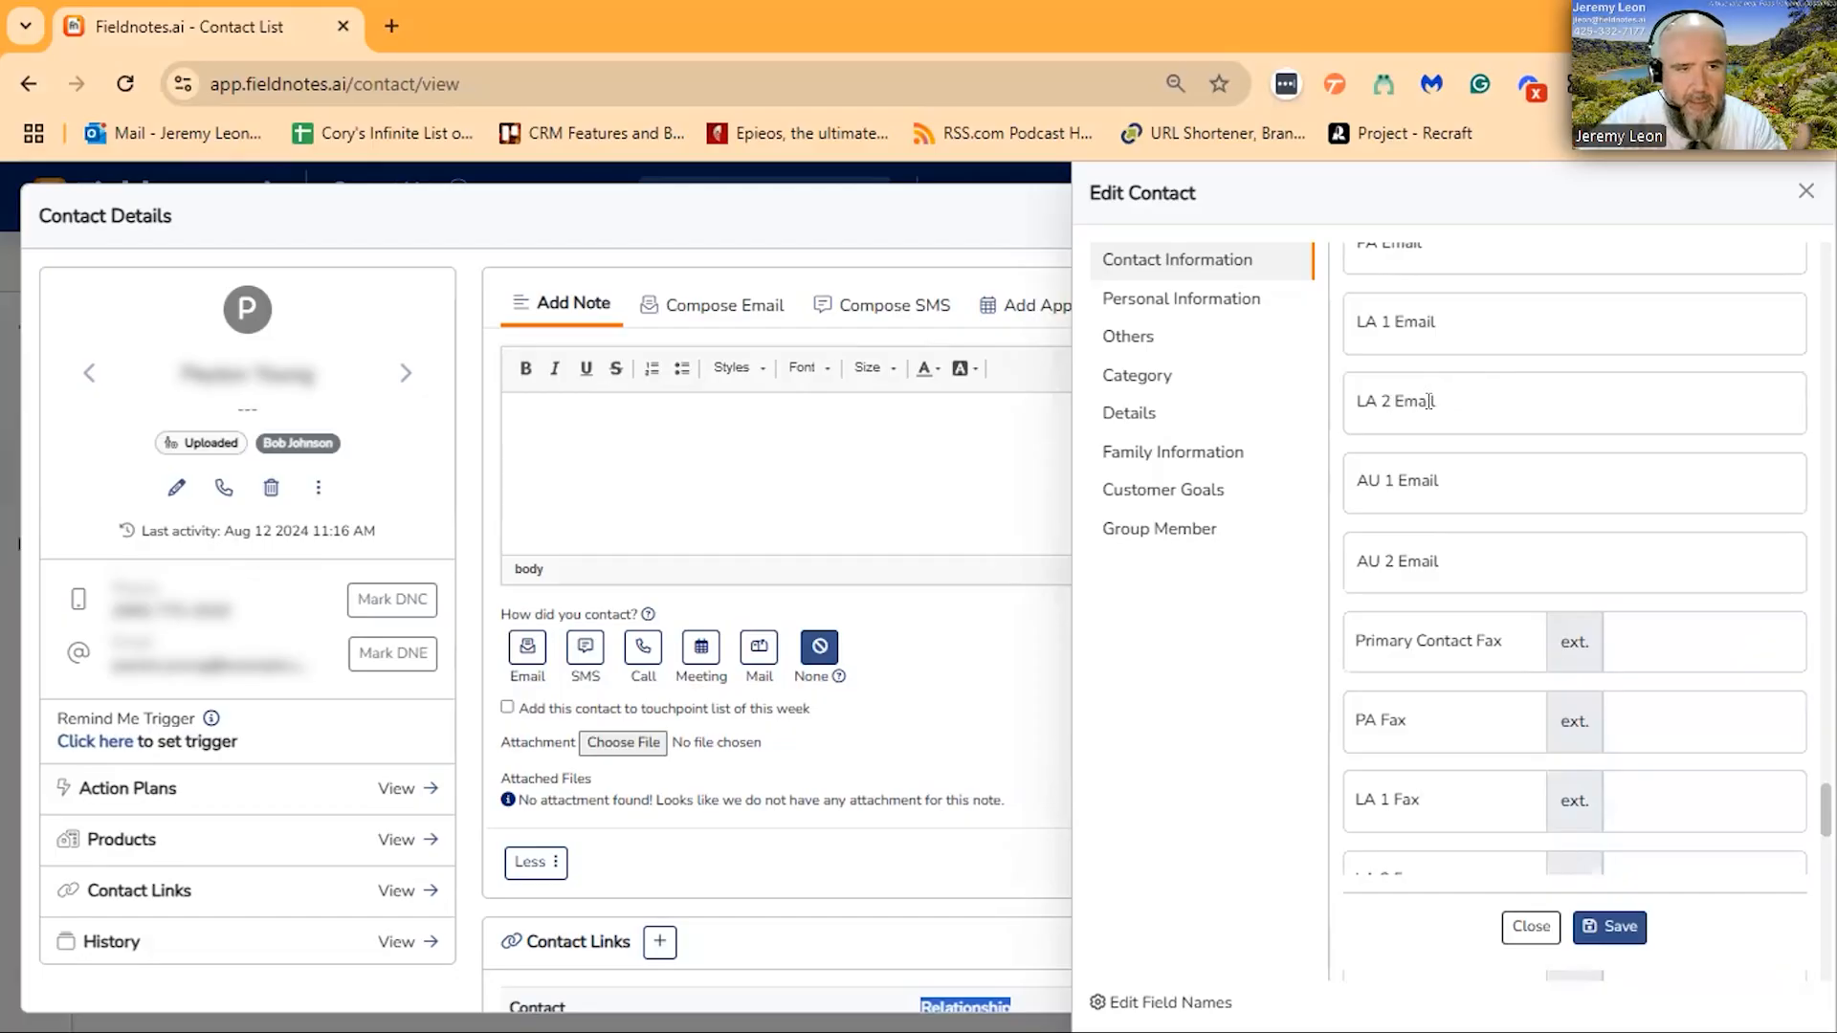
pyautogui.scroll(-7, 1570, 492)
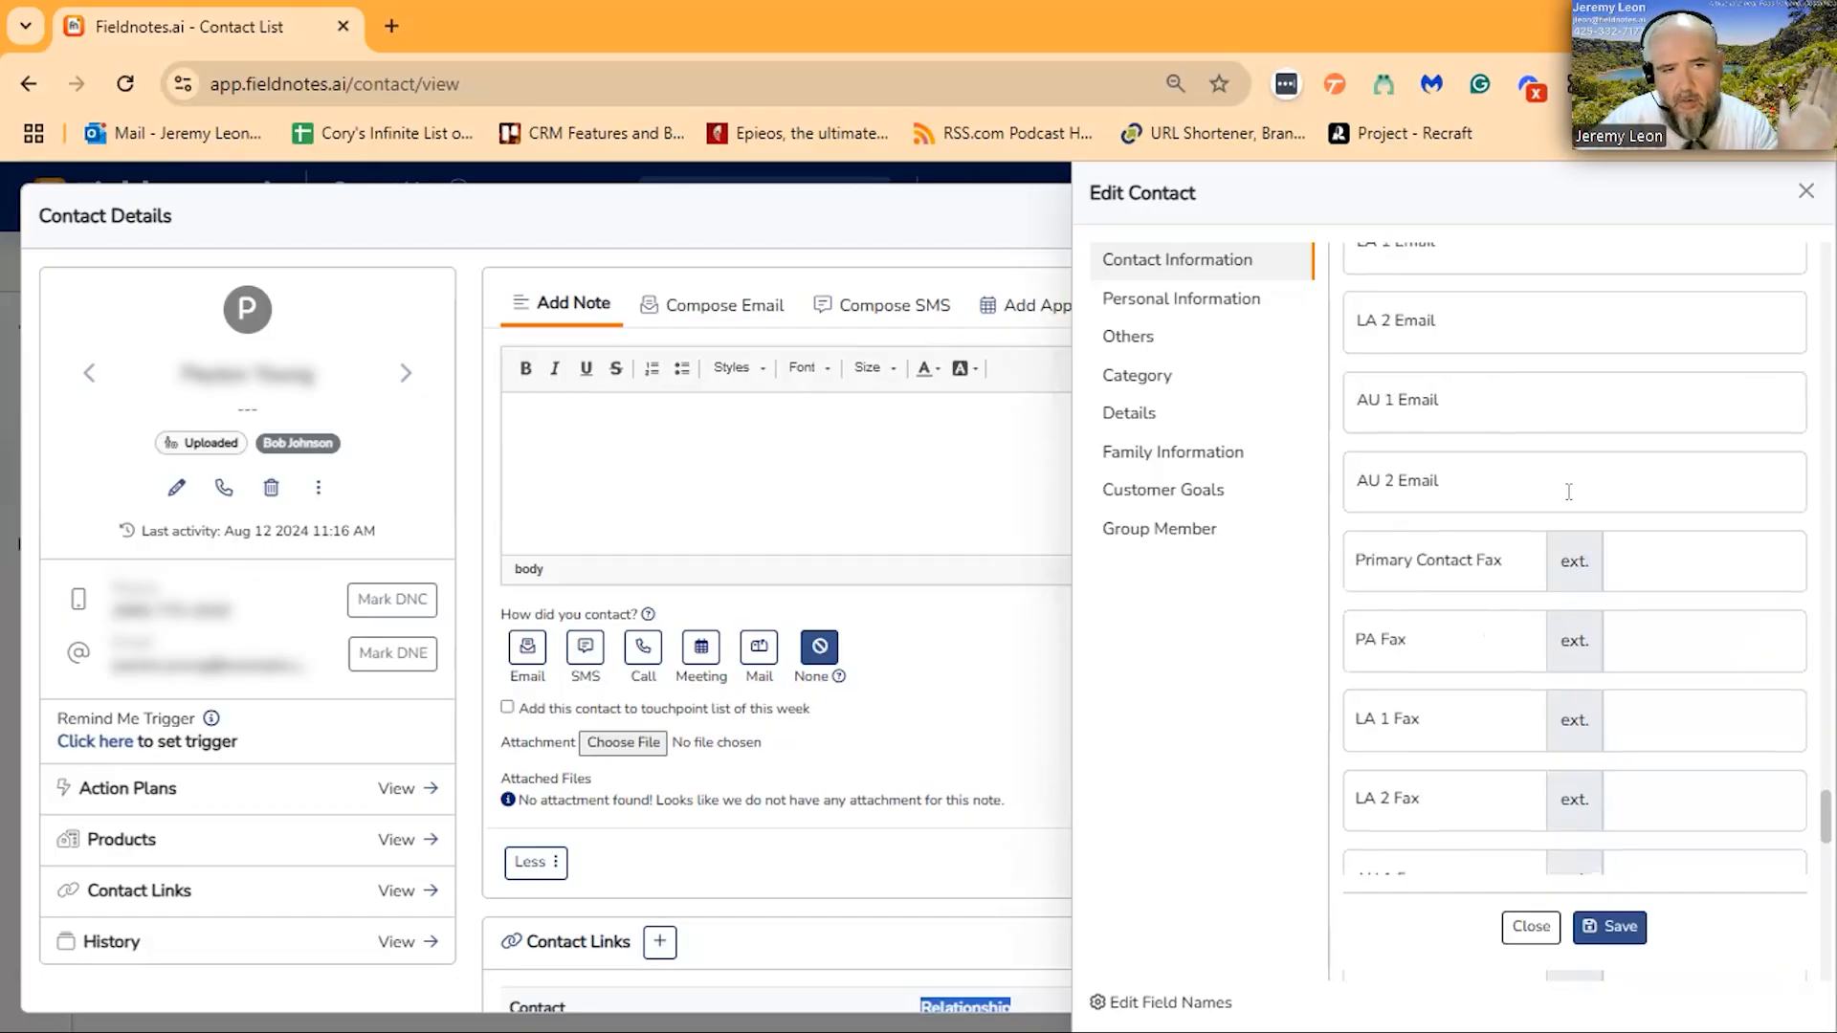
pyautogui.scroll(-2, 1570, 492)
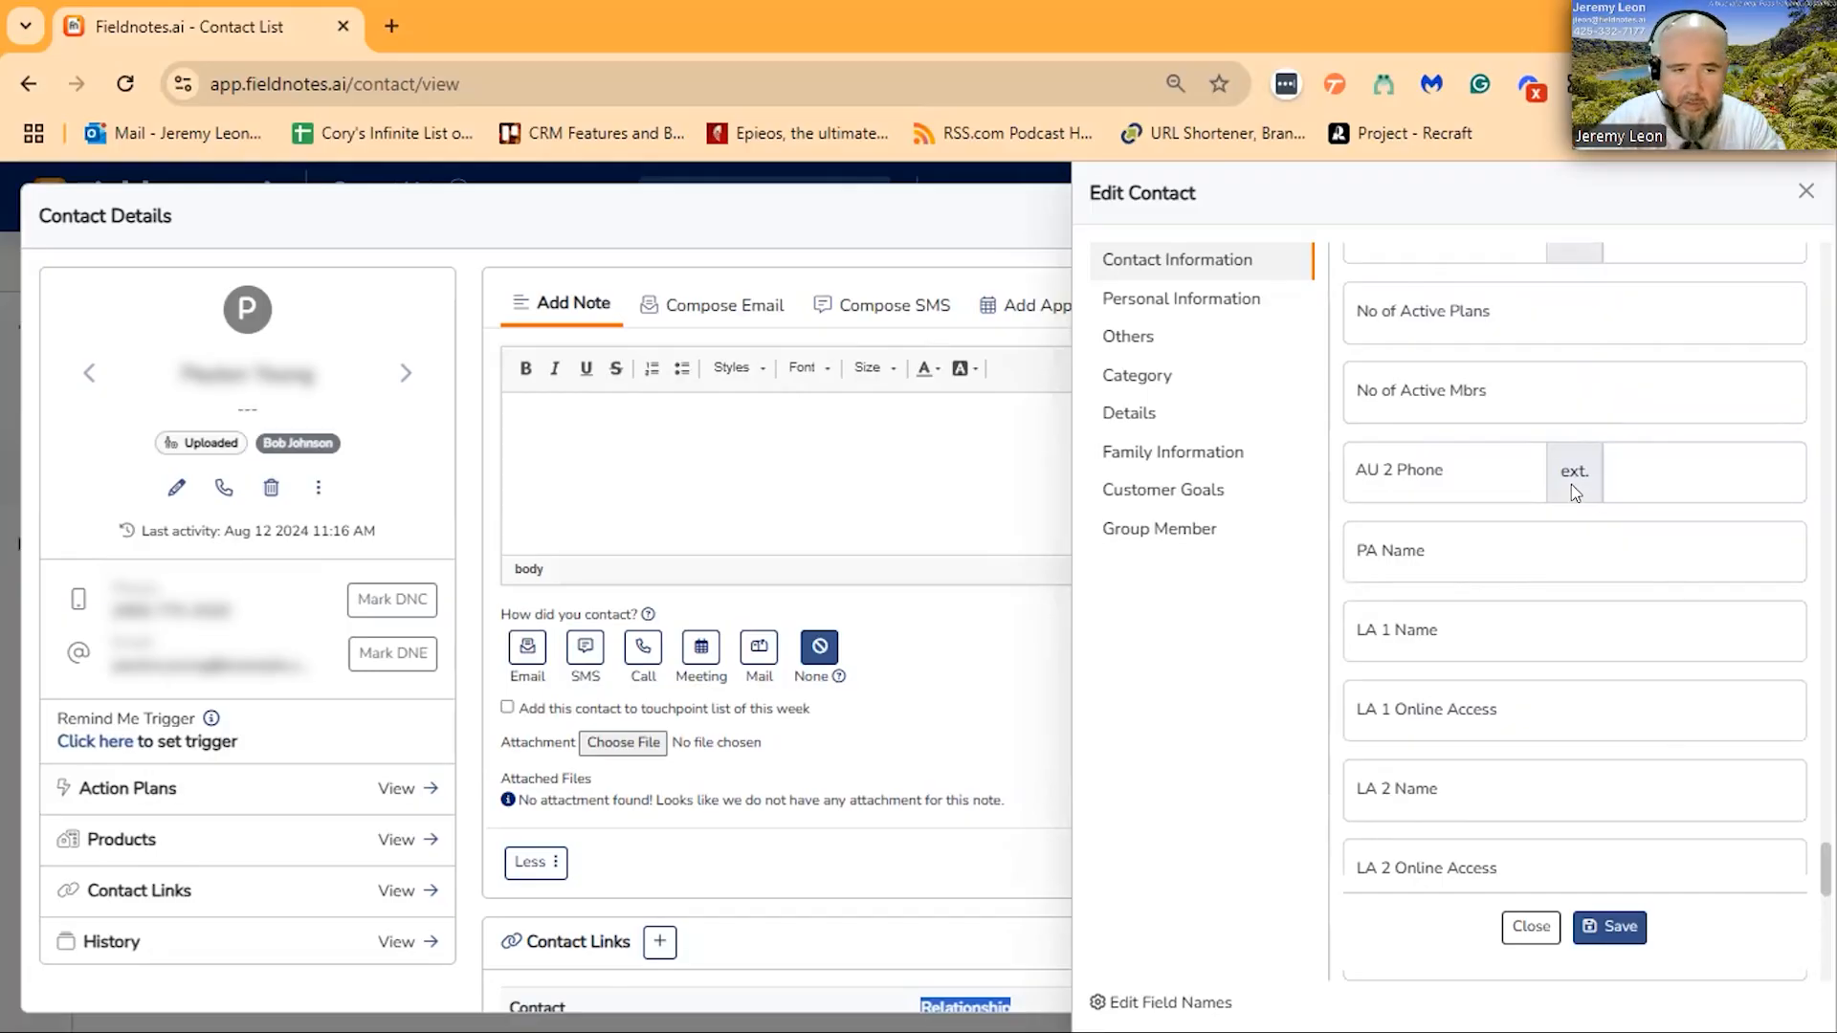
pyautogui.scroll(-5, 1574, 483)
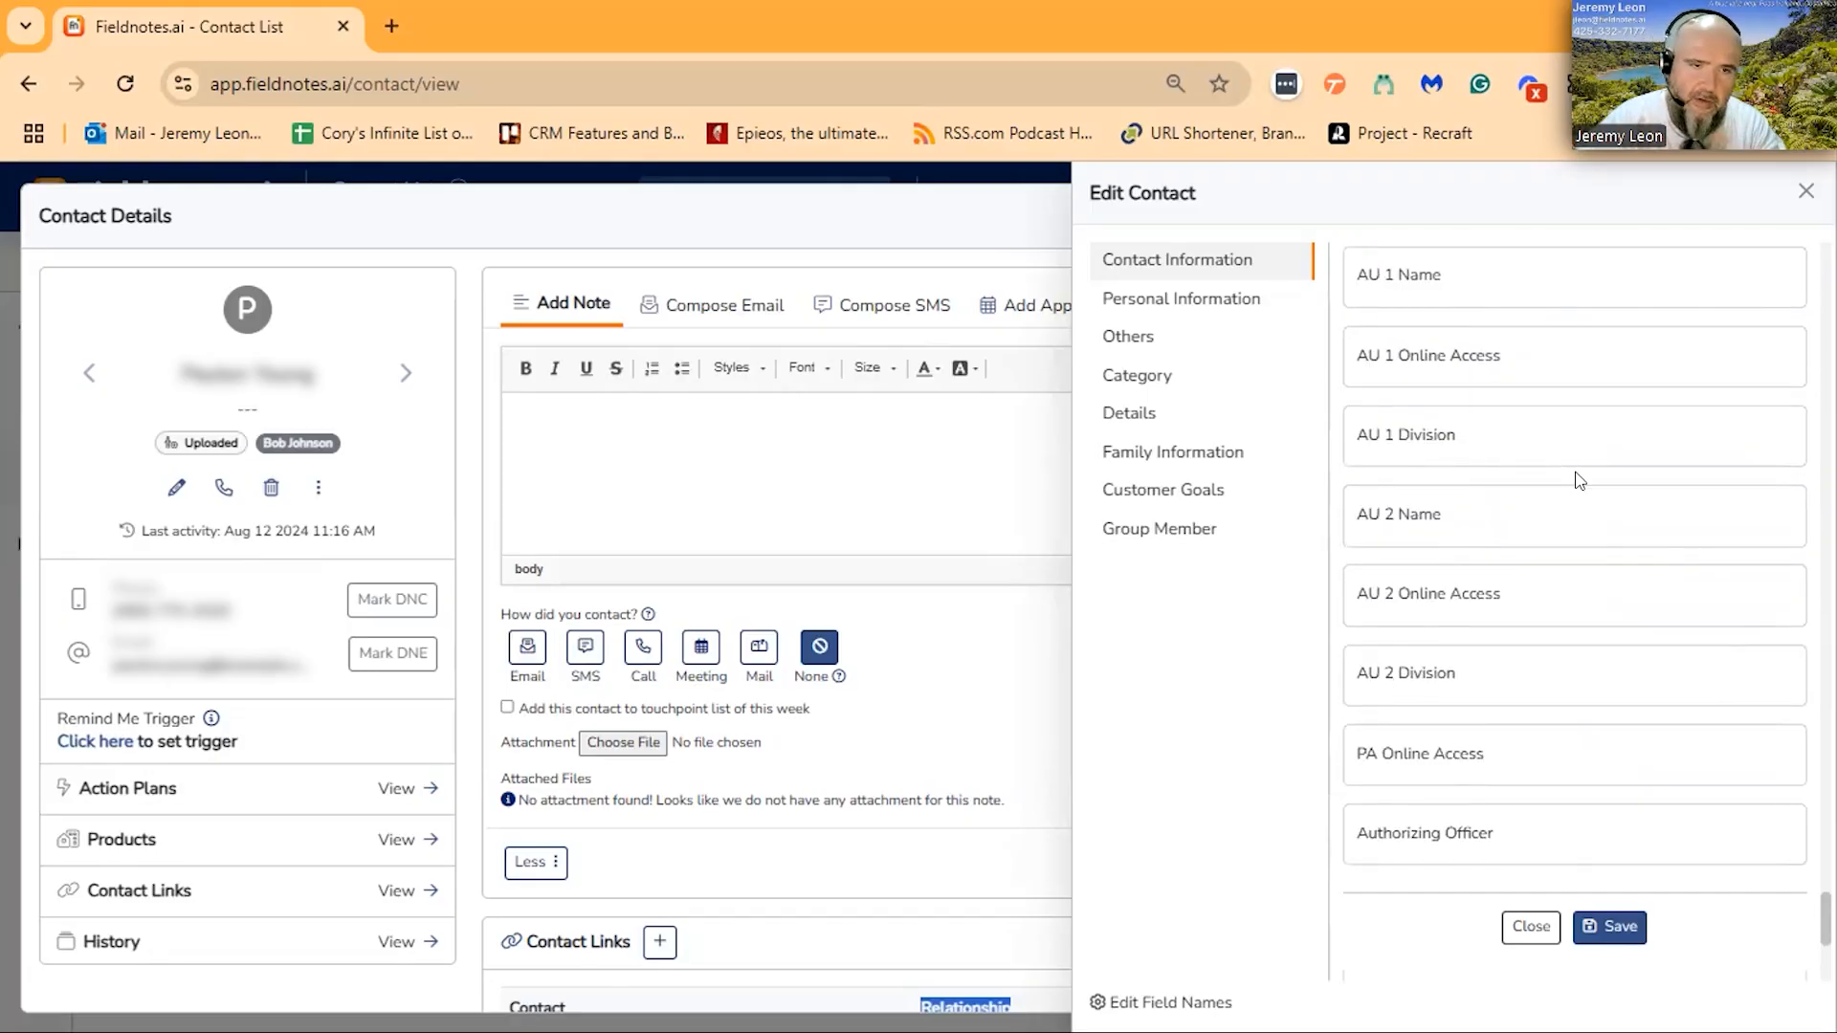
pyautogui.scroll(-5, 1580, 481)
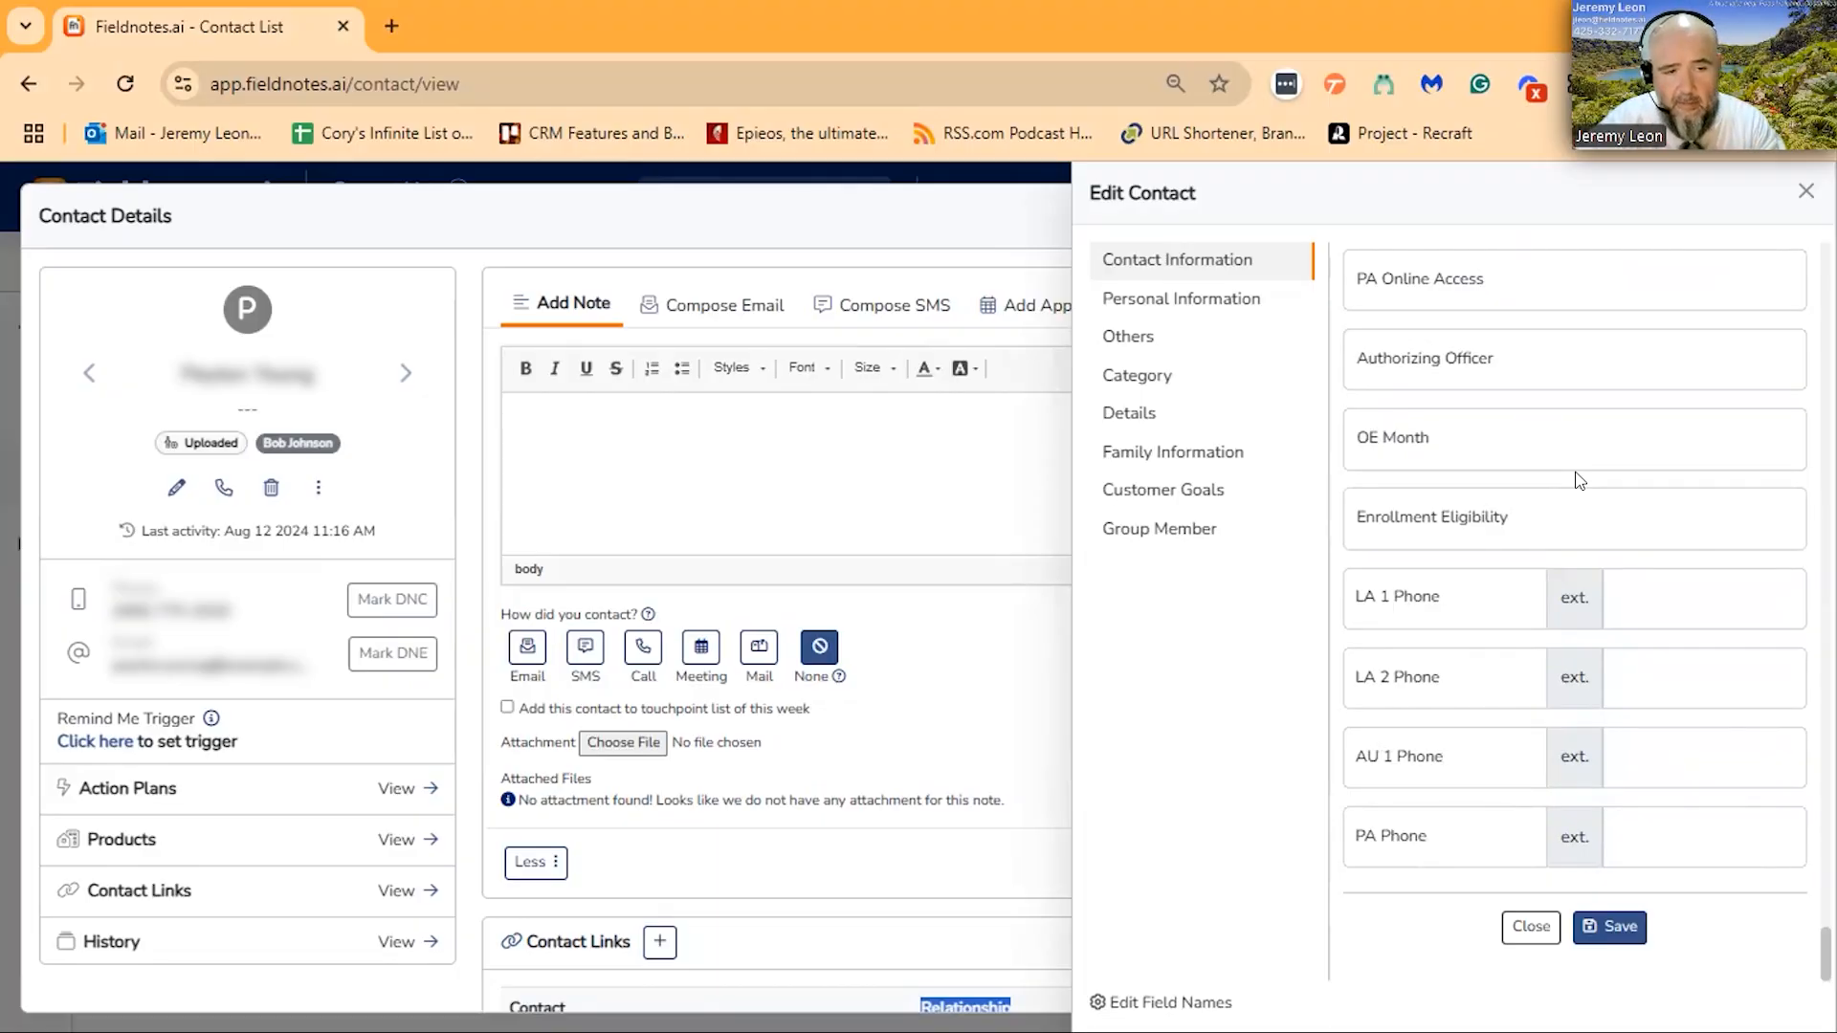
pyautogui.scroll(3, 1582, 449)
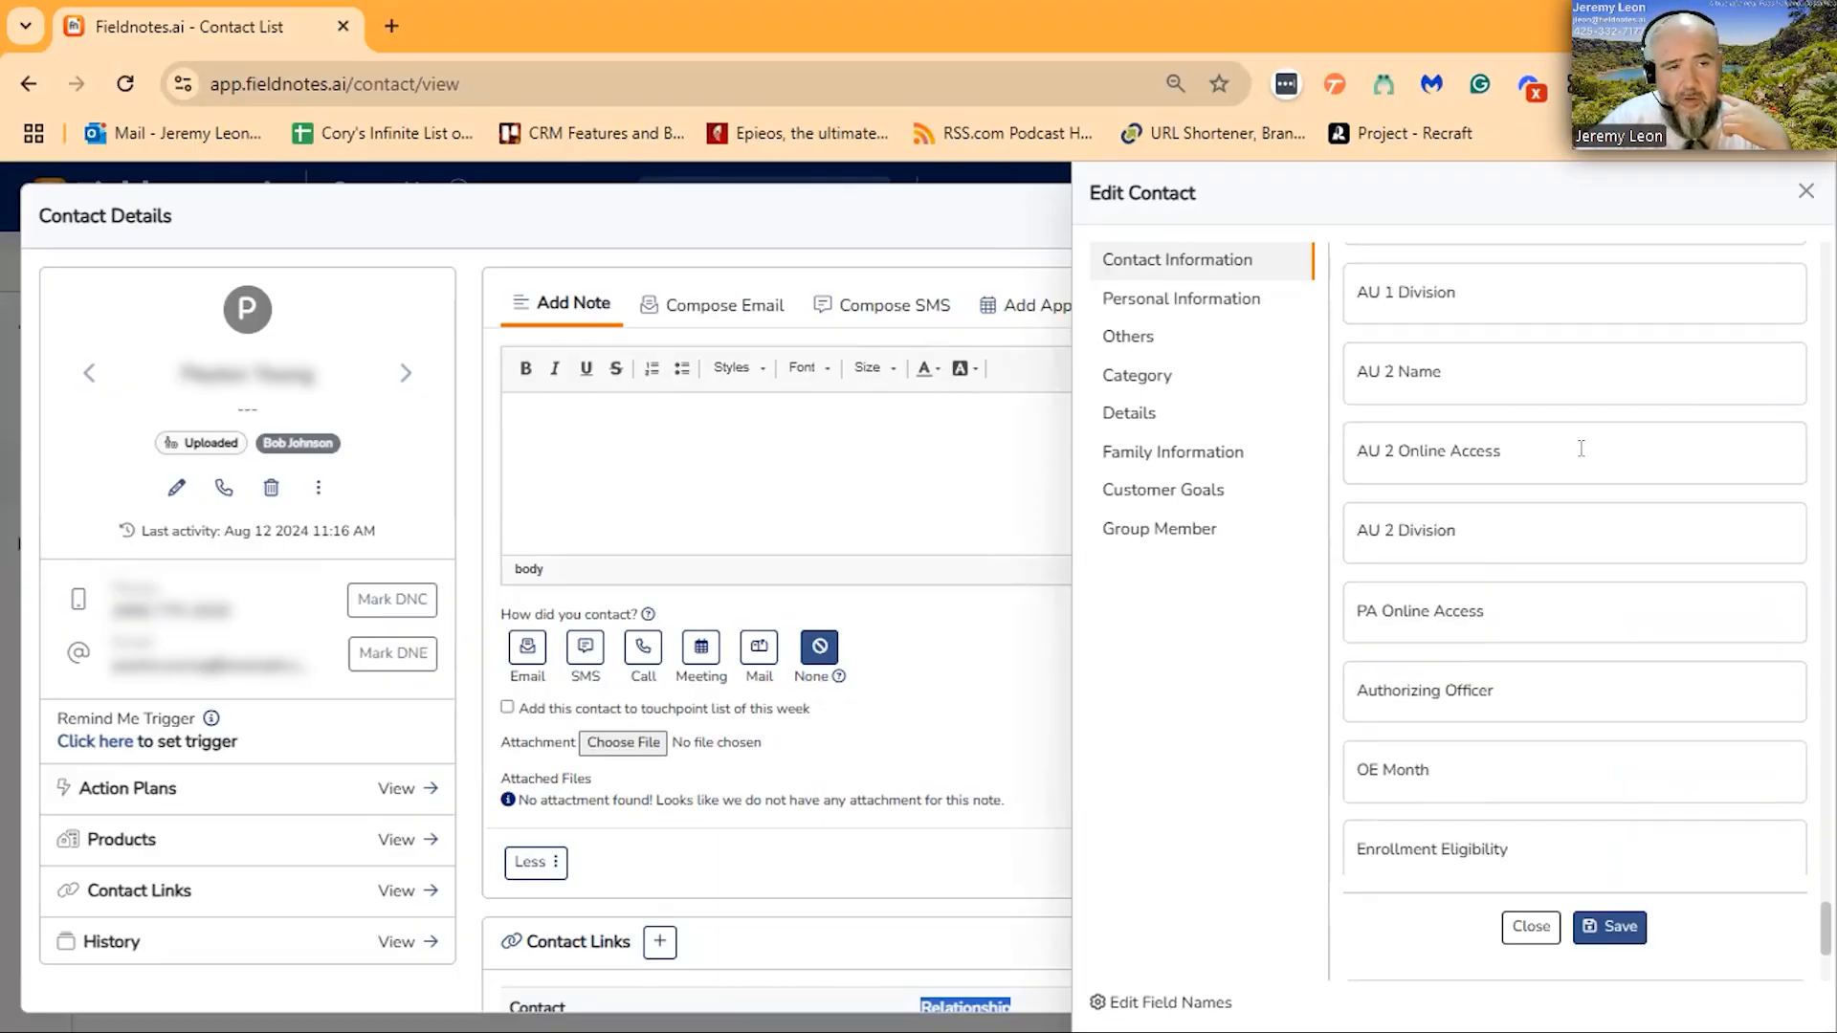
pyautogui.scroll(2, 1583, 445)
pyautogui.scroll(5, 1588, 436)
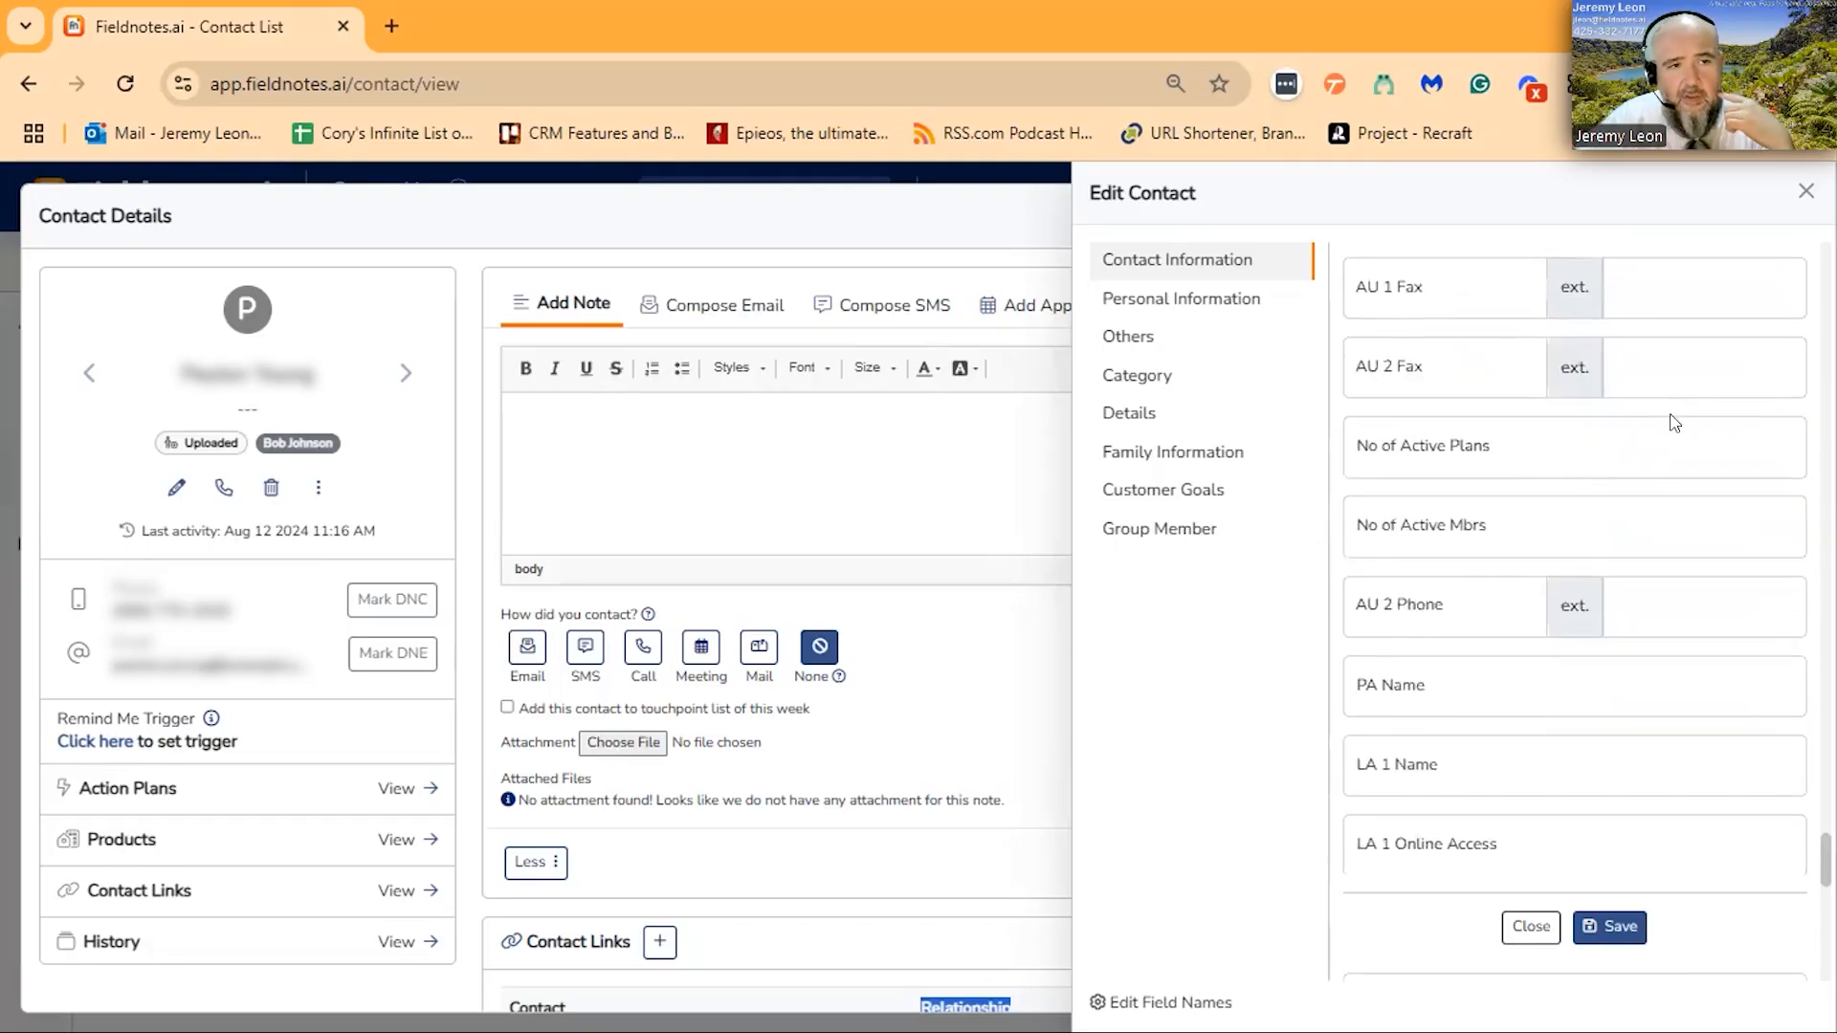
pyautogui.scroll(10, 1684, 421)
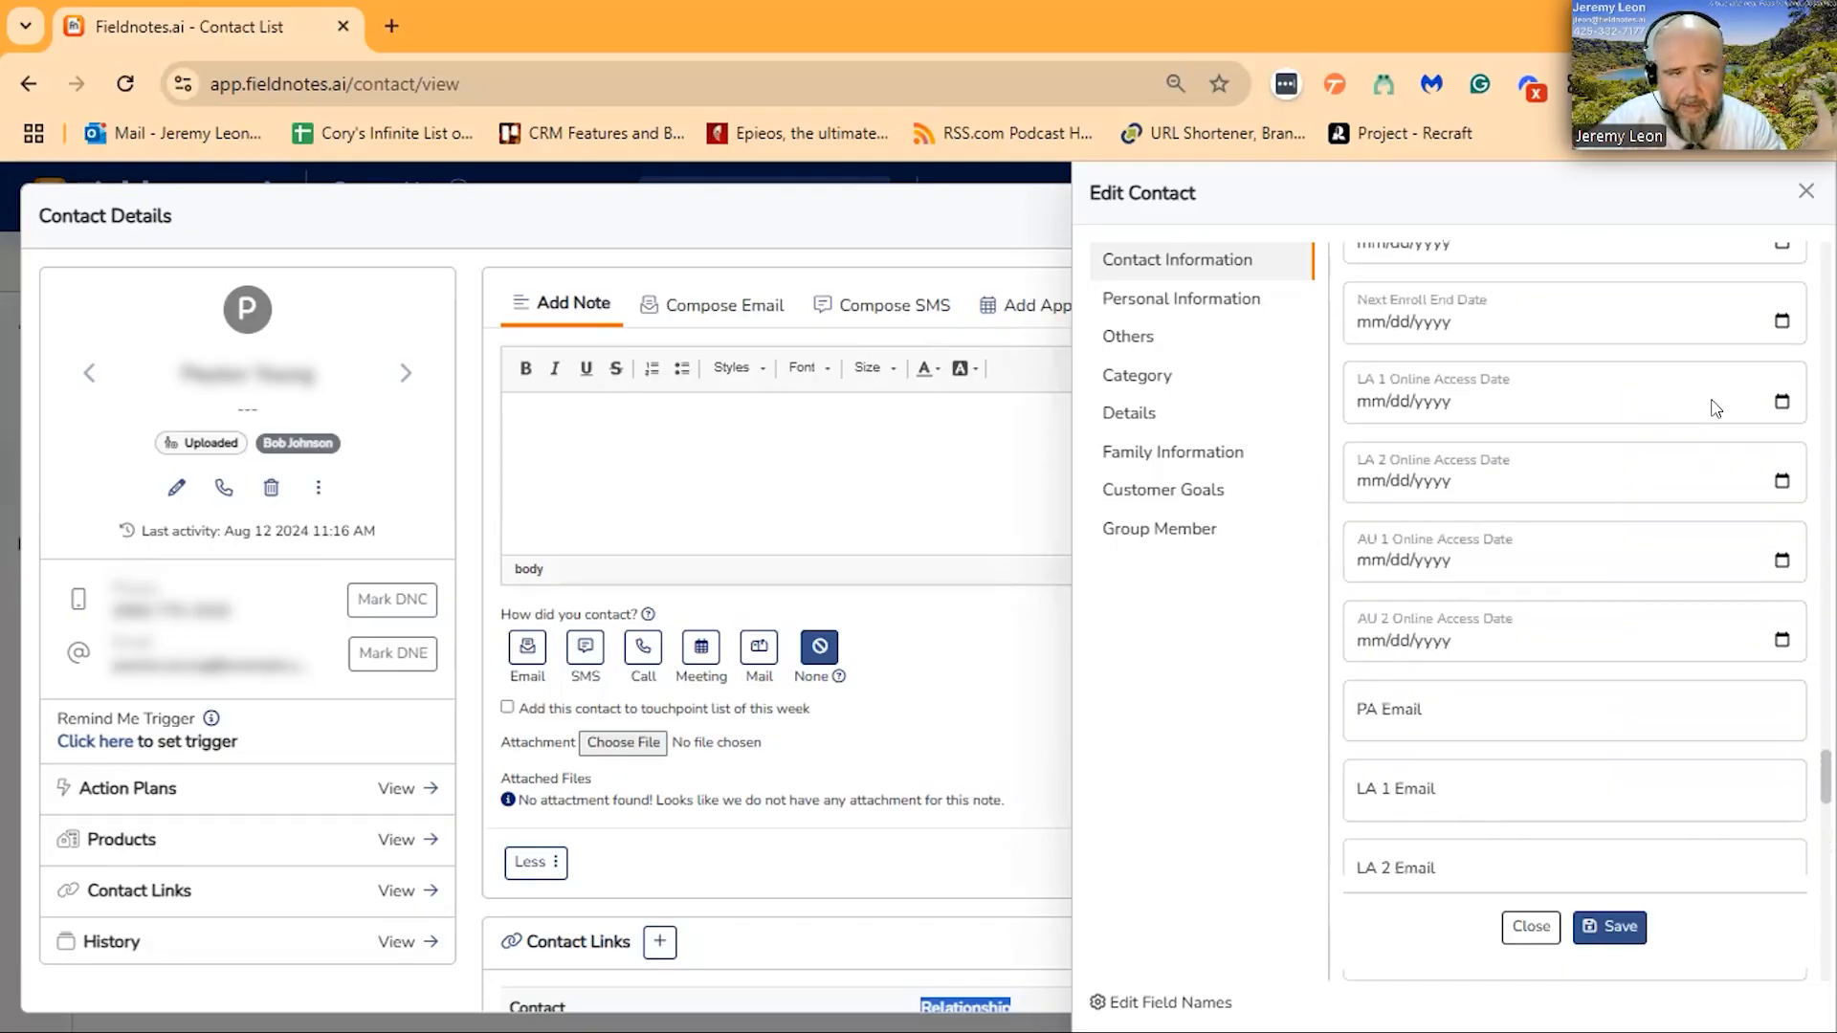
pyautogui.click(1681, 643)
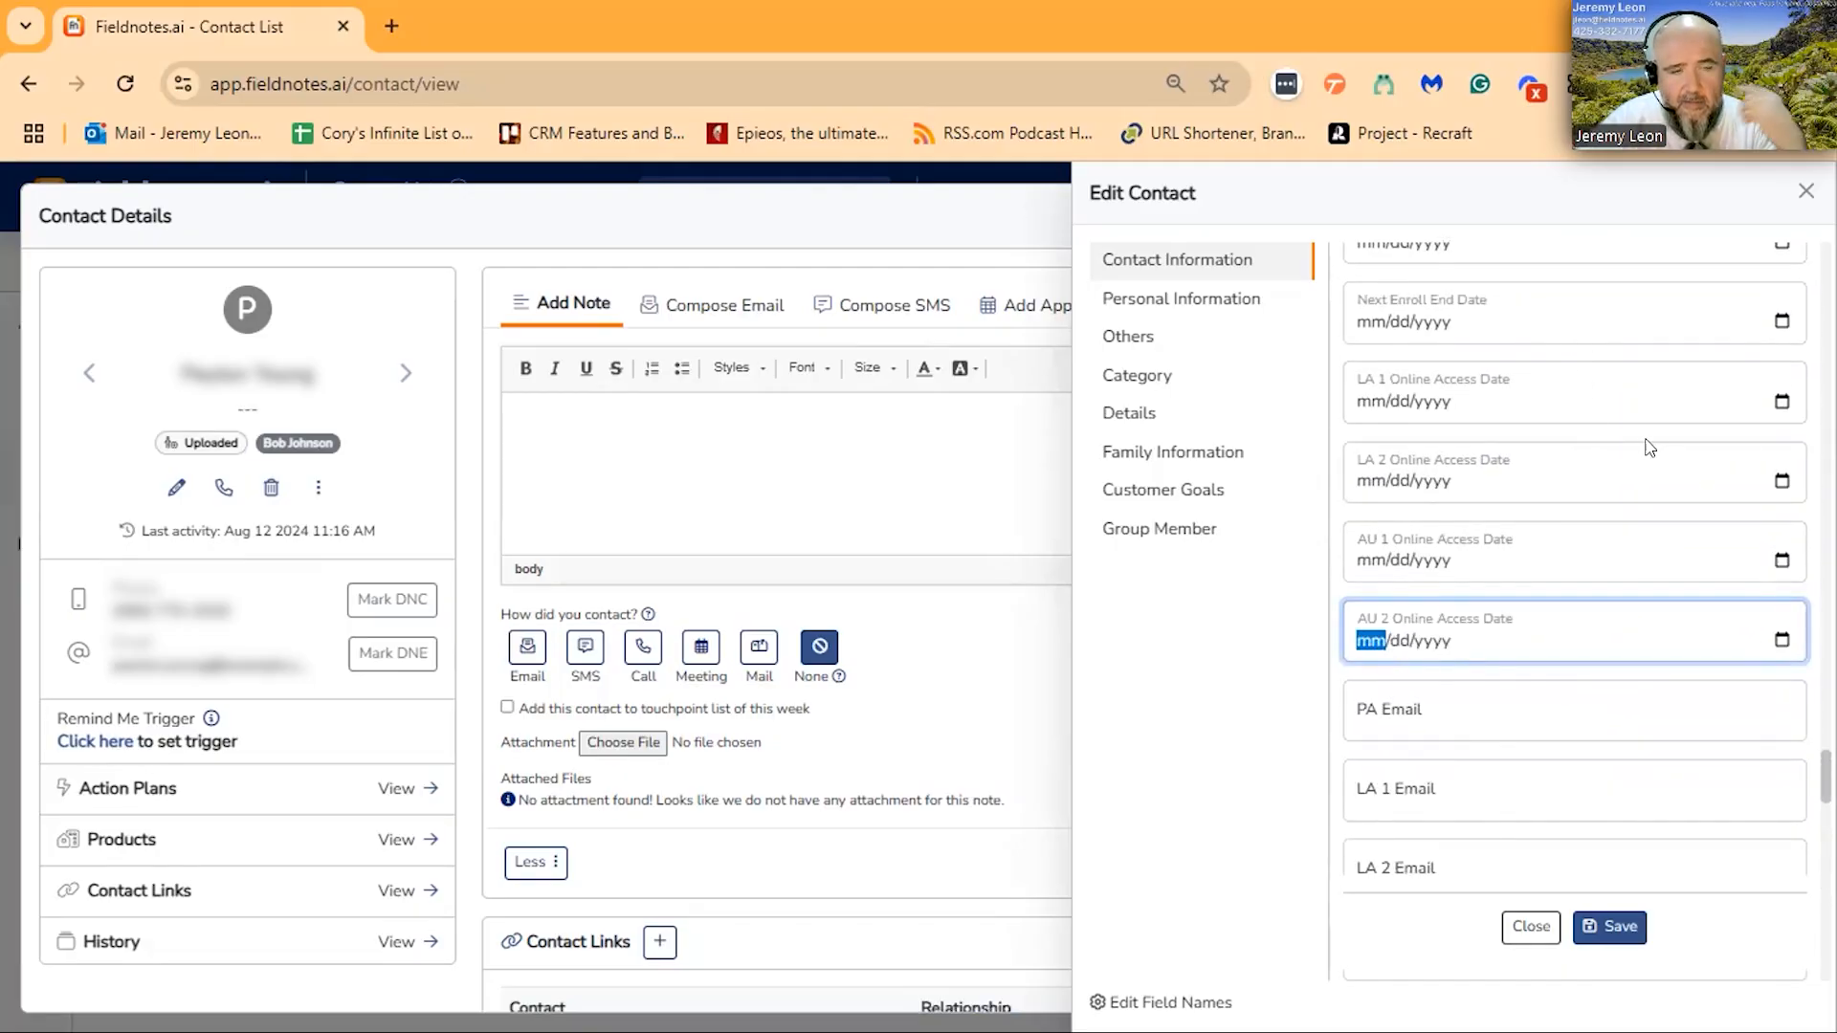
# - Enter 02/05/1900 as the Last Prod Date in the linked person's Group Member fields
pyautogui.scroll(3, 1650, 447)
pyautogui.scroll(2, 1665, 439)
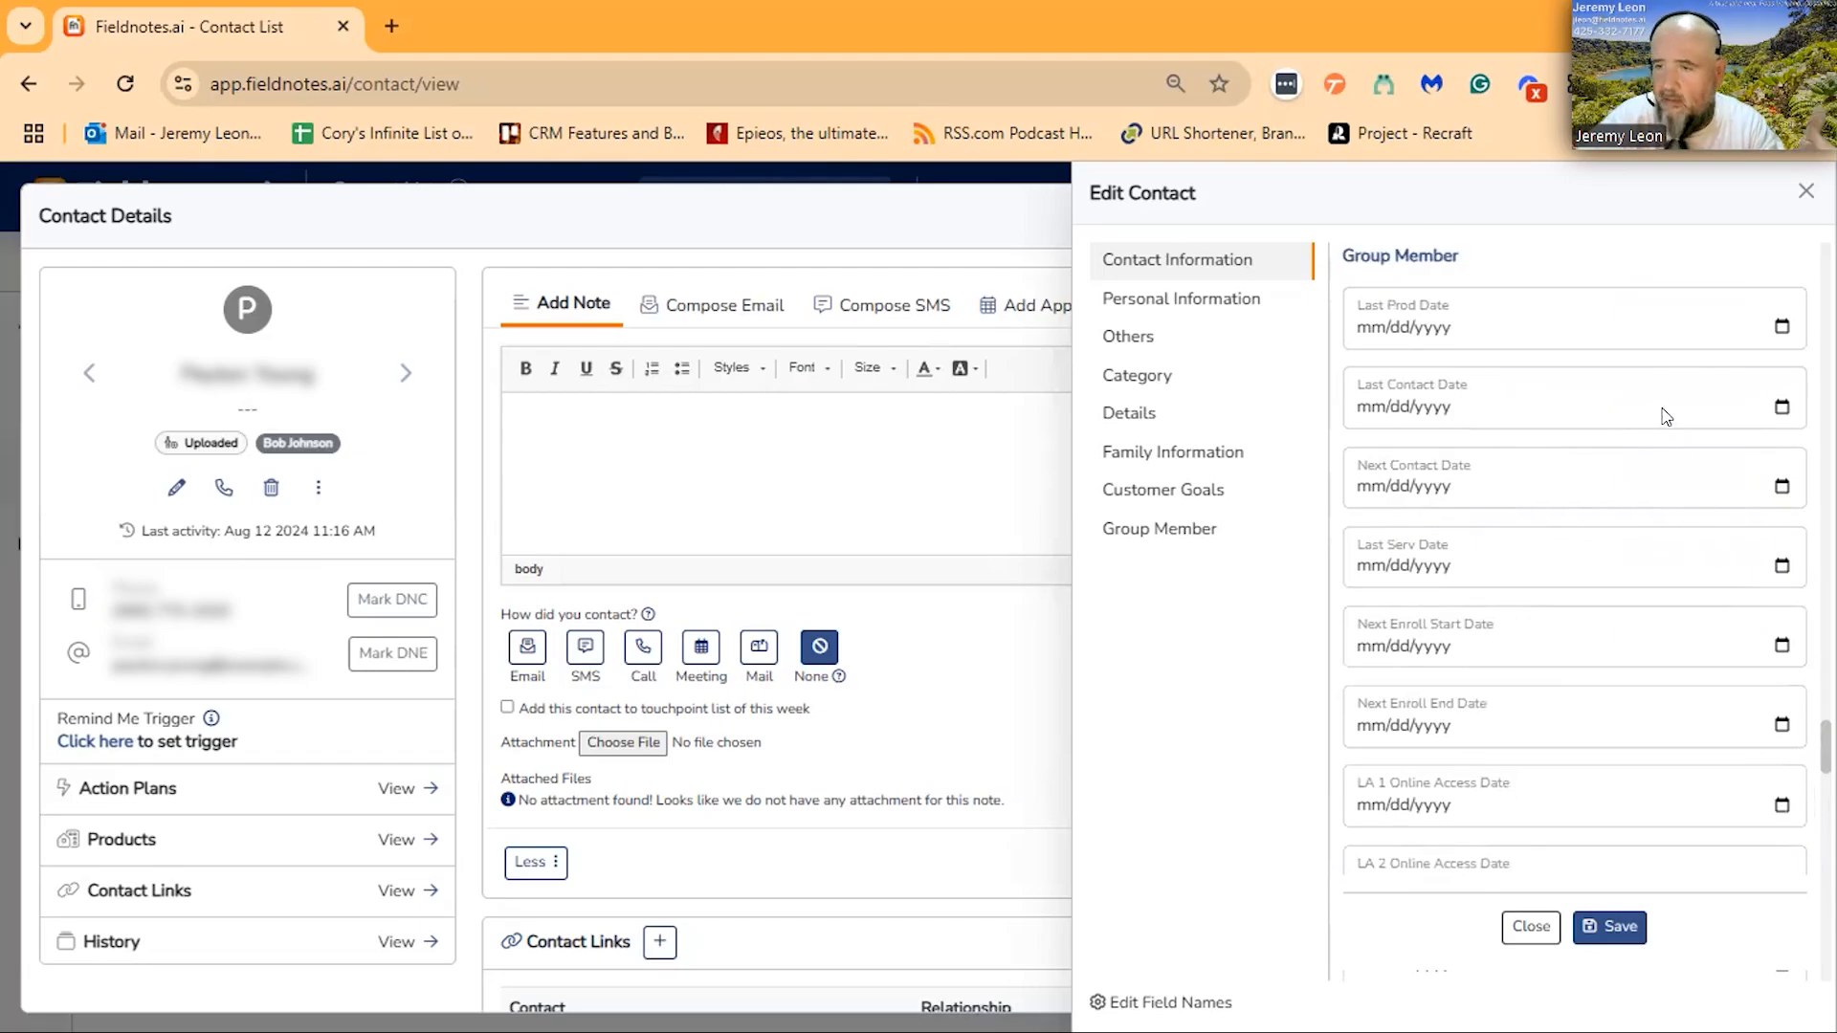
pyautogui.click(1432, 330)
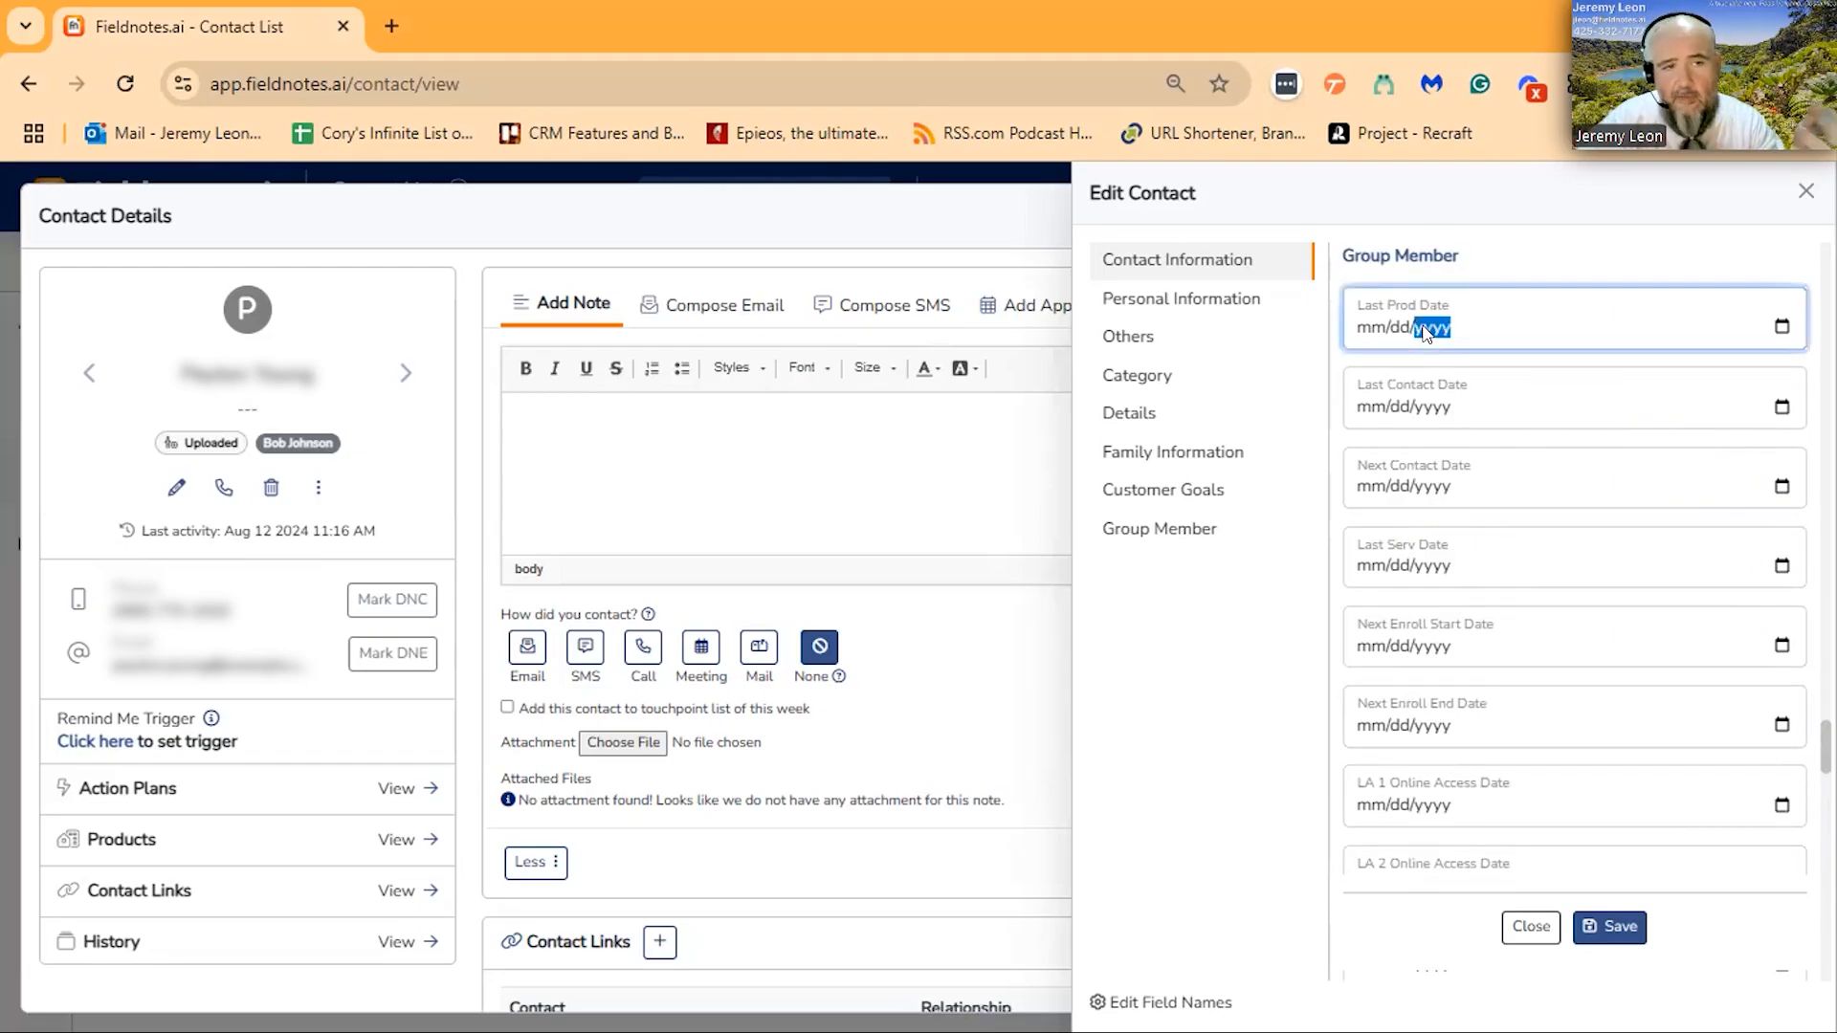
pyautogui.click(1366, 330)
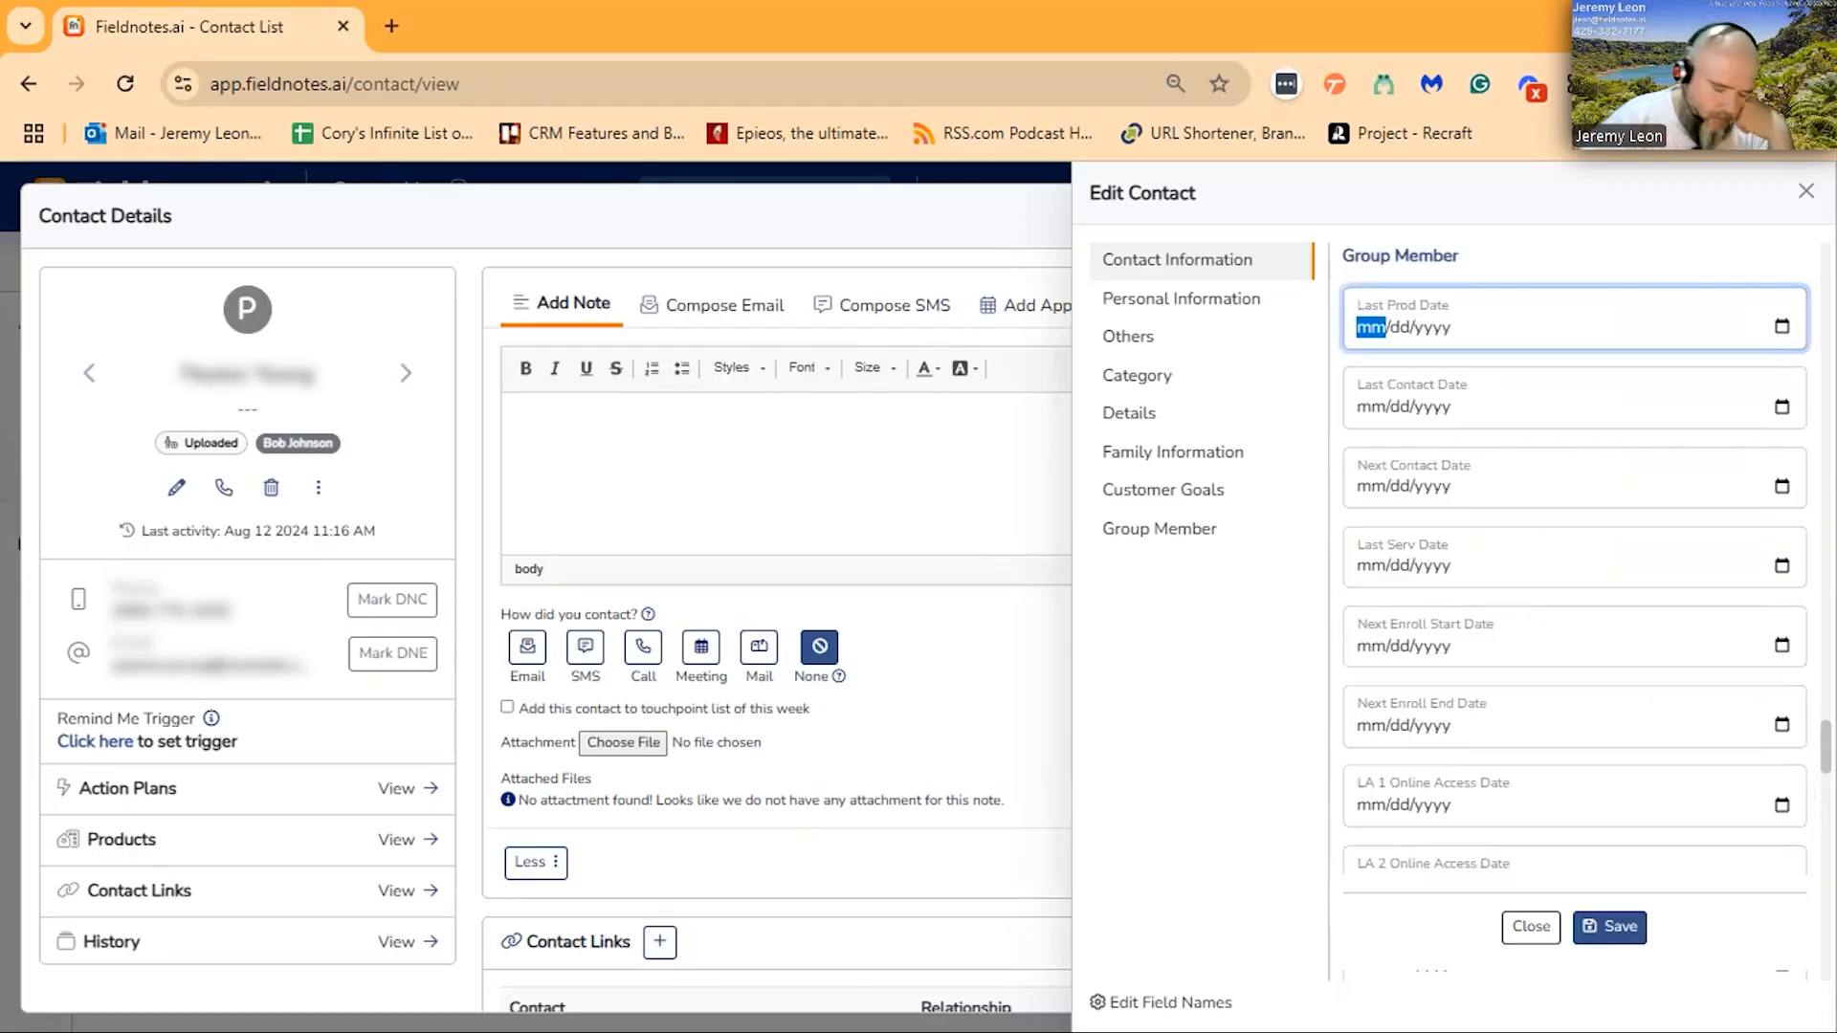
pyautogui.write('02/05/')
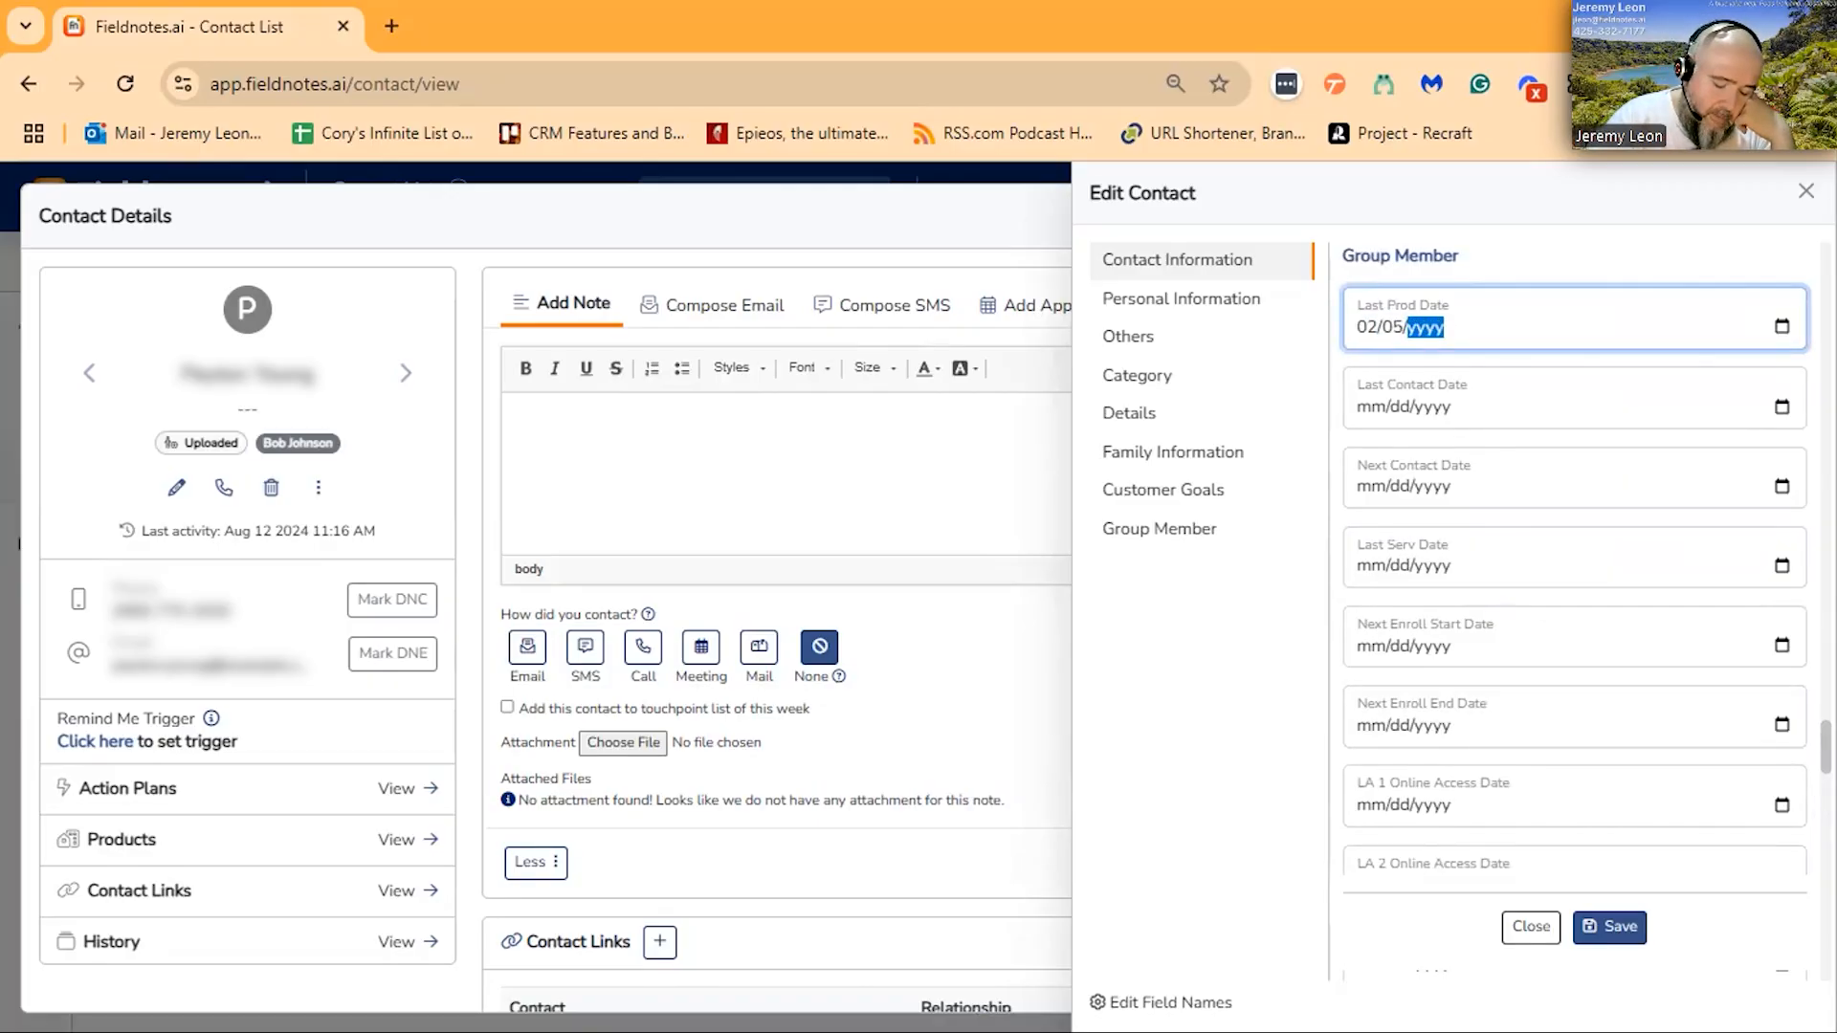
pyautogui.write('0019')
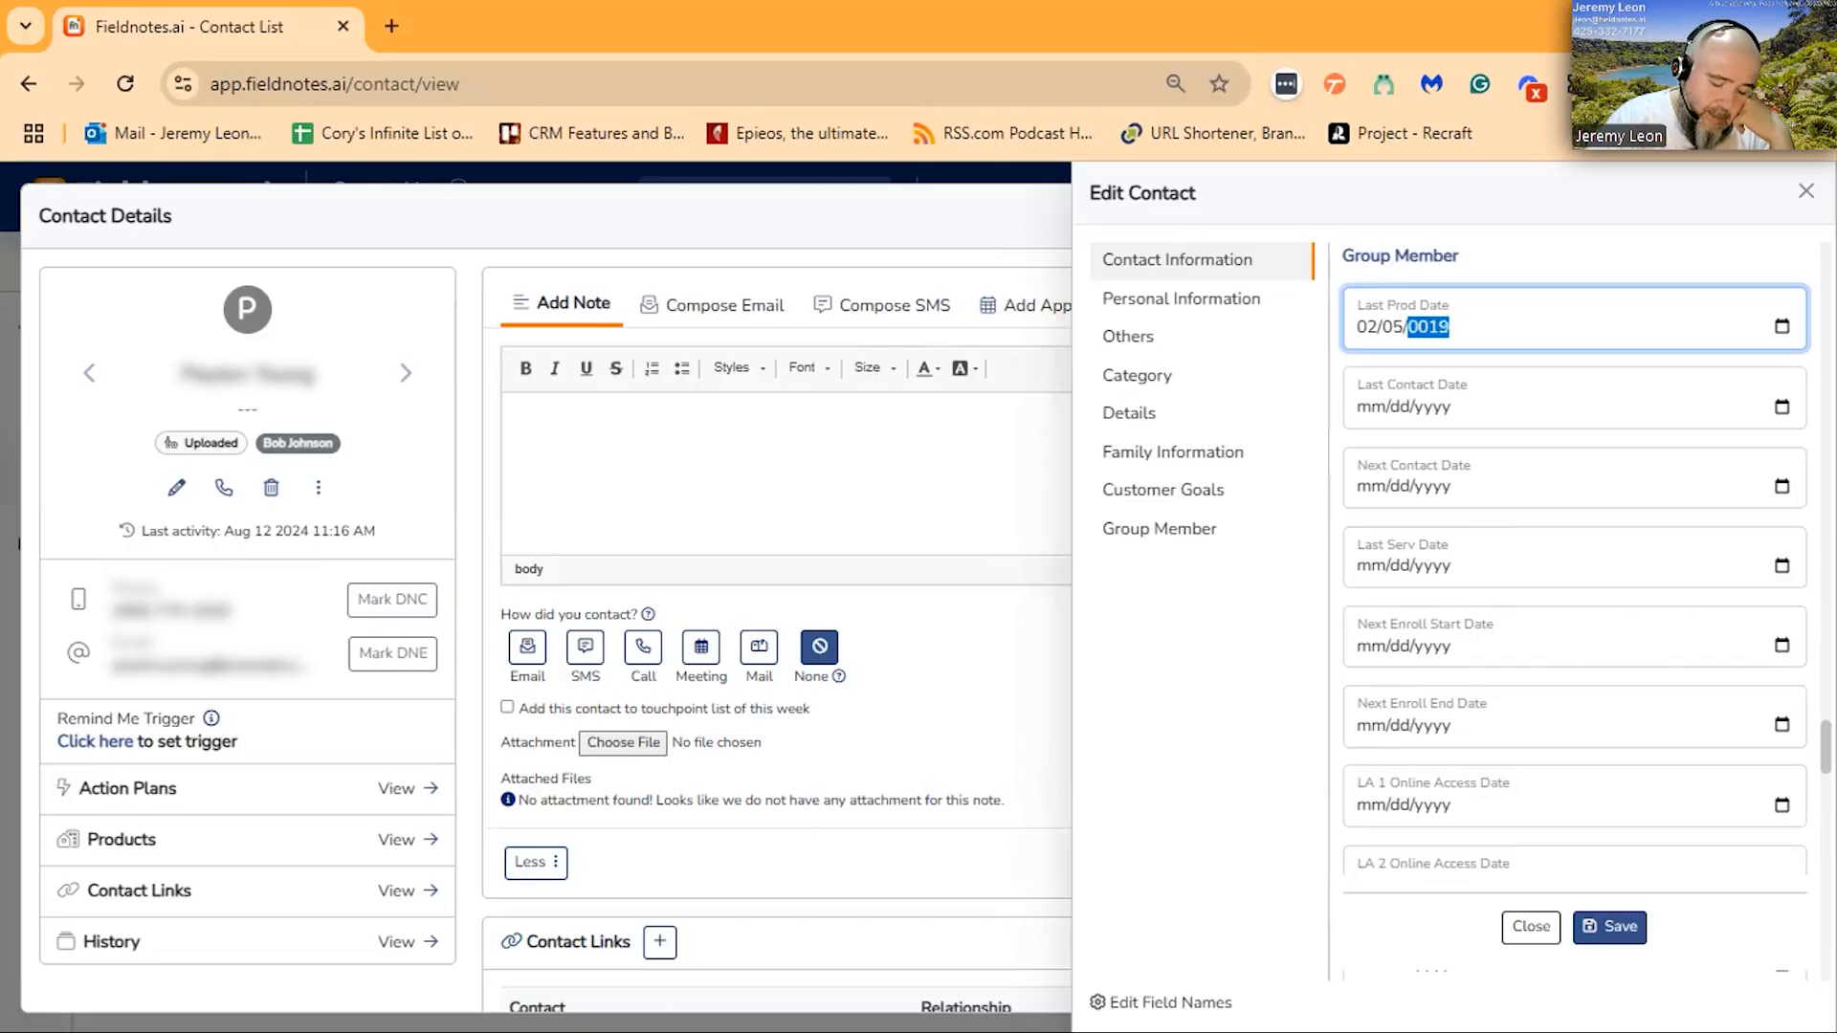
pyautogui.write('82')
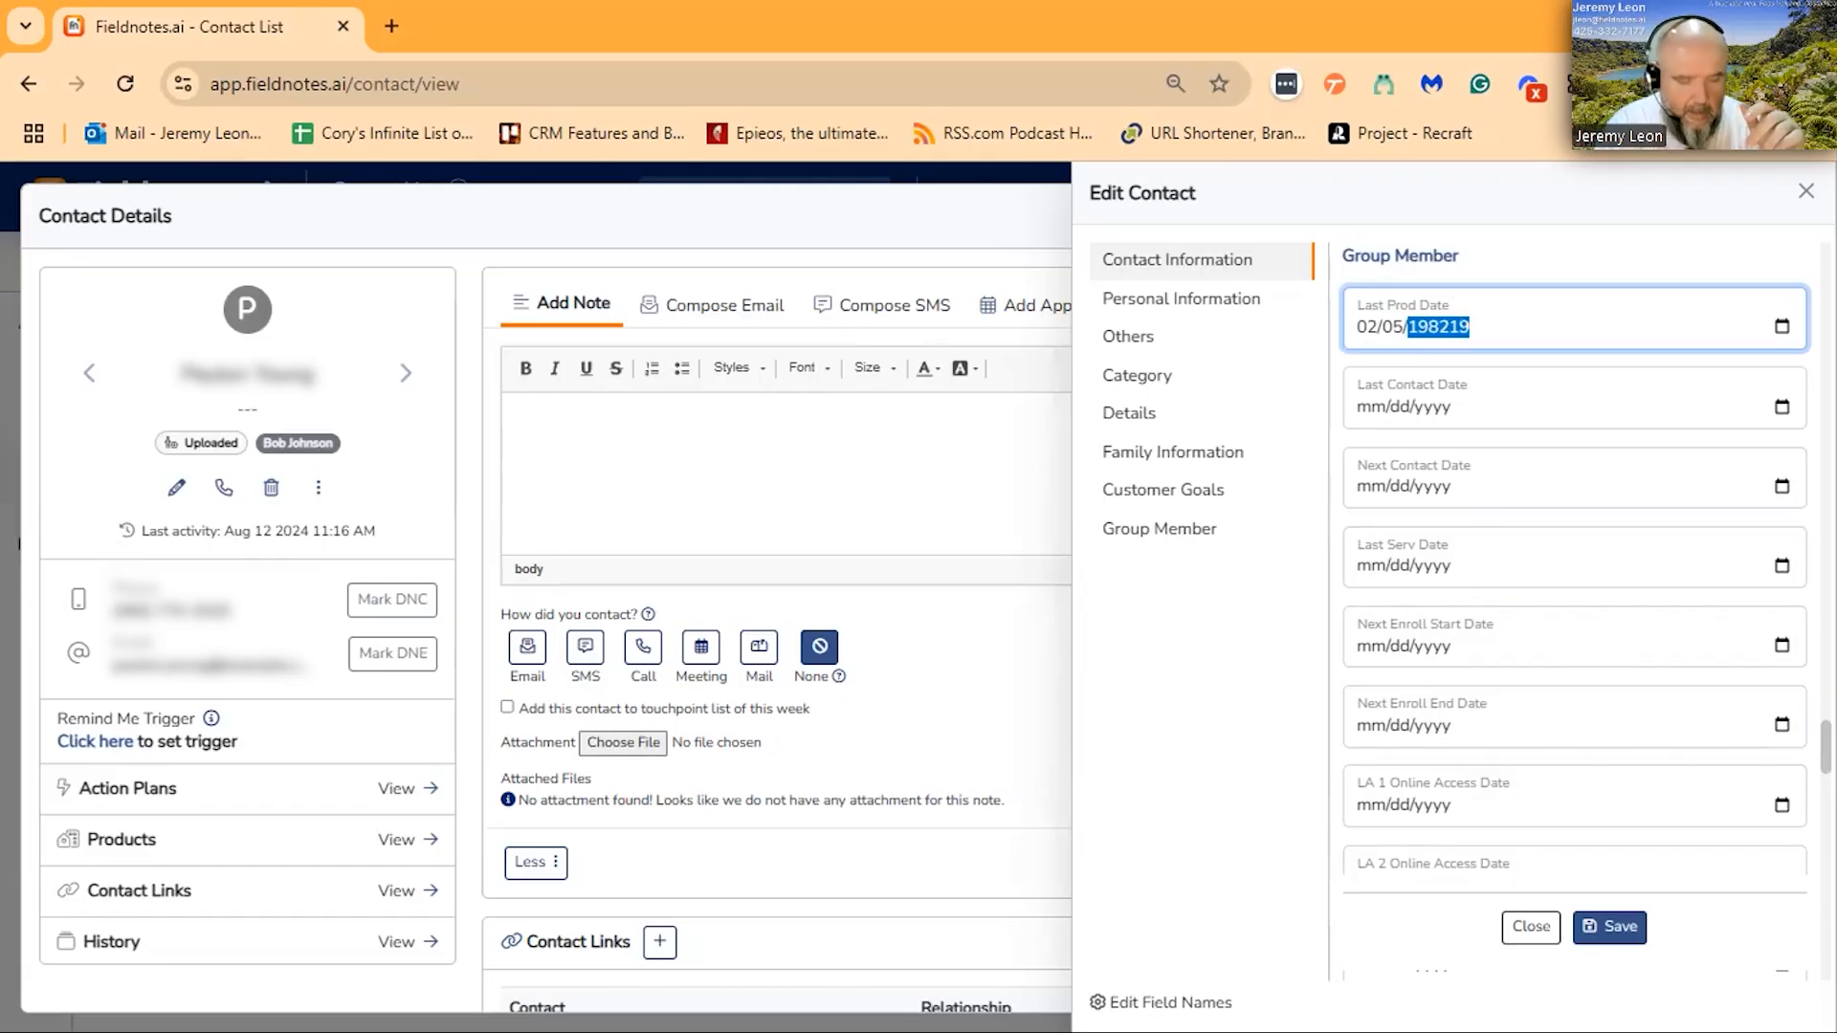
pyautogui.write('19')
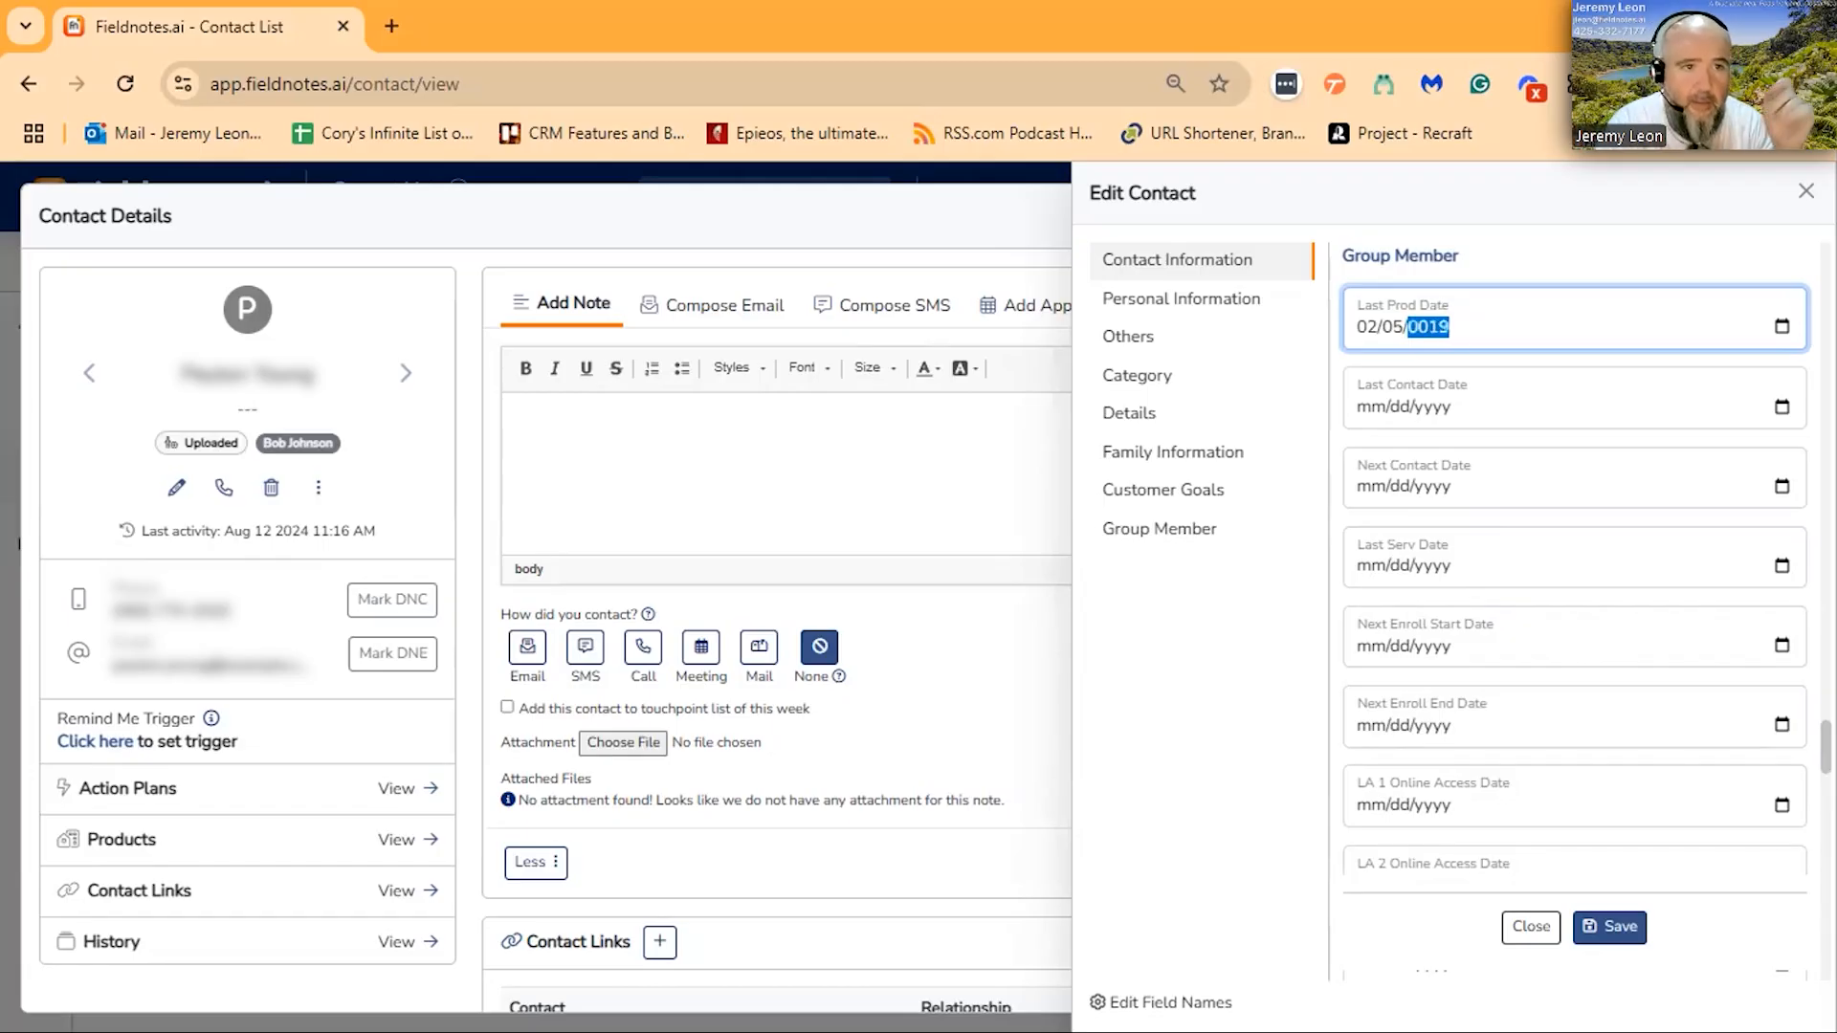
pyautogui.write('00')
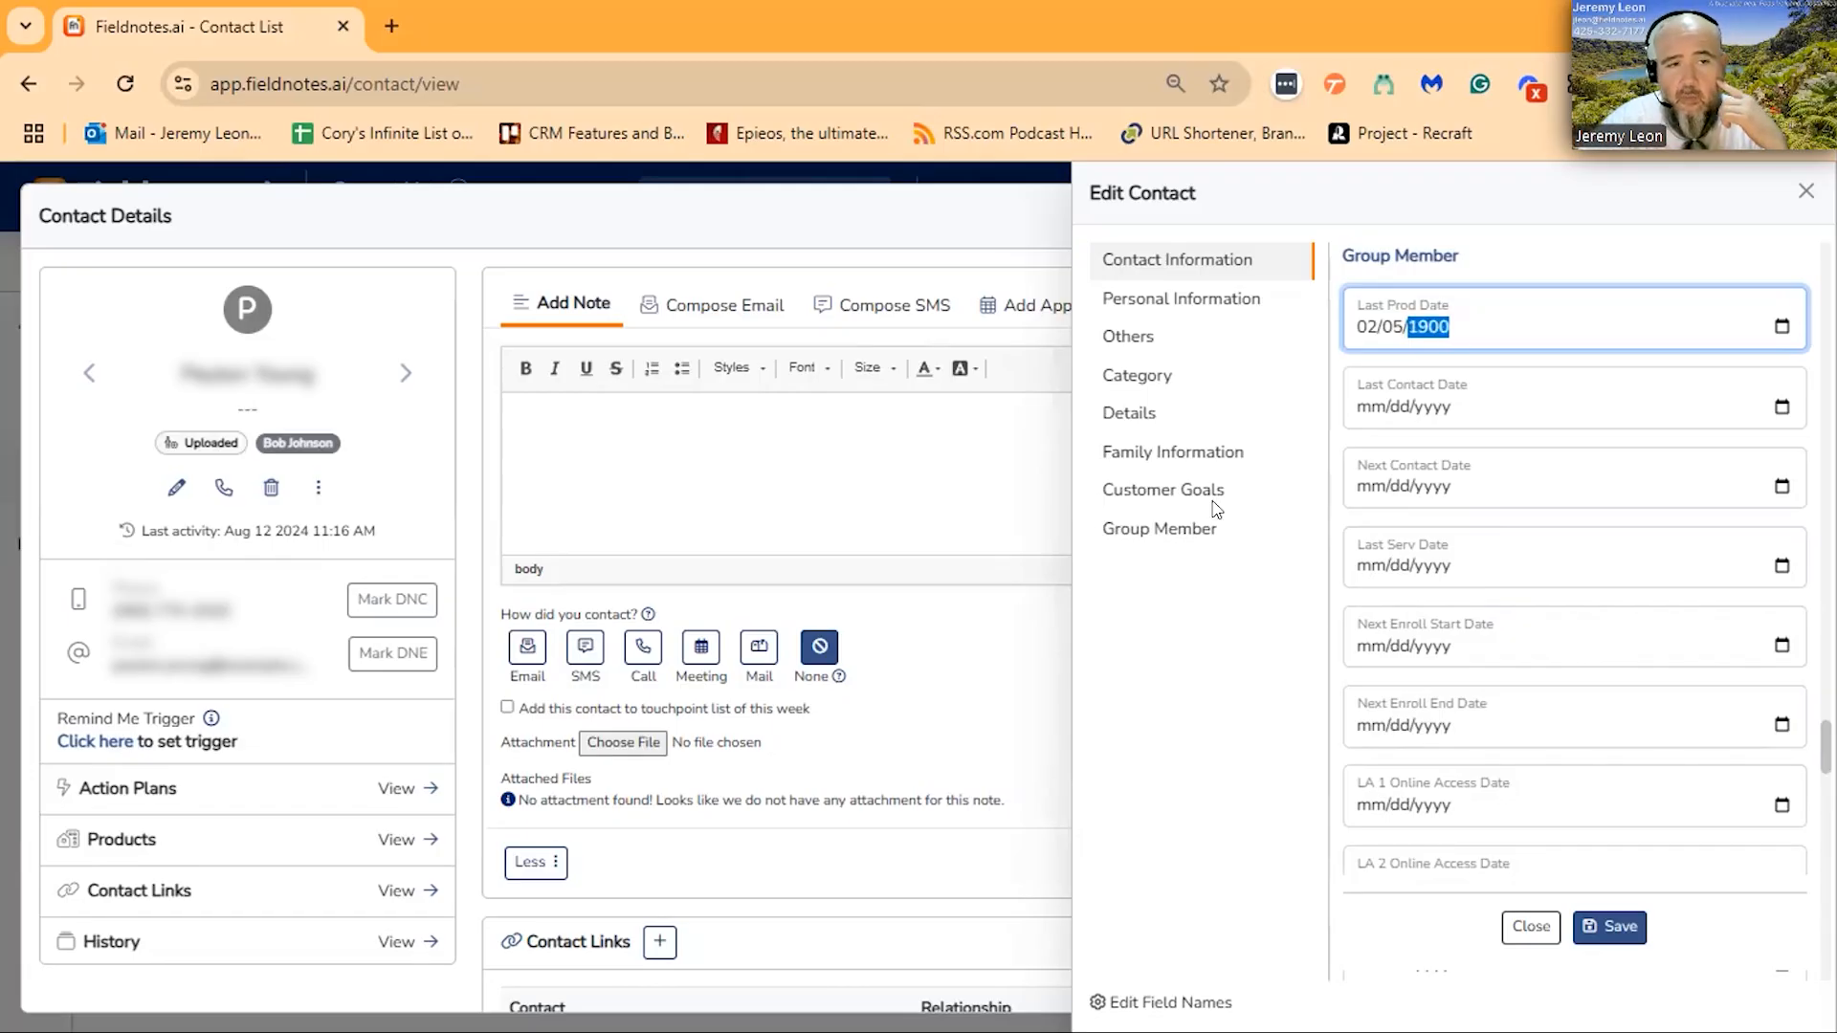
# - Look over the other Group Member dates and change the Last Prod Date to 02/05/9996
pyautogui.scroll(1, 1489, 320)
pyautogui.scroll(2, 1489, 320)
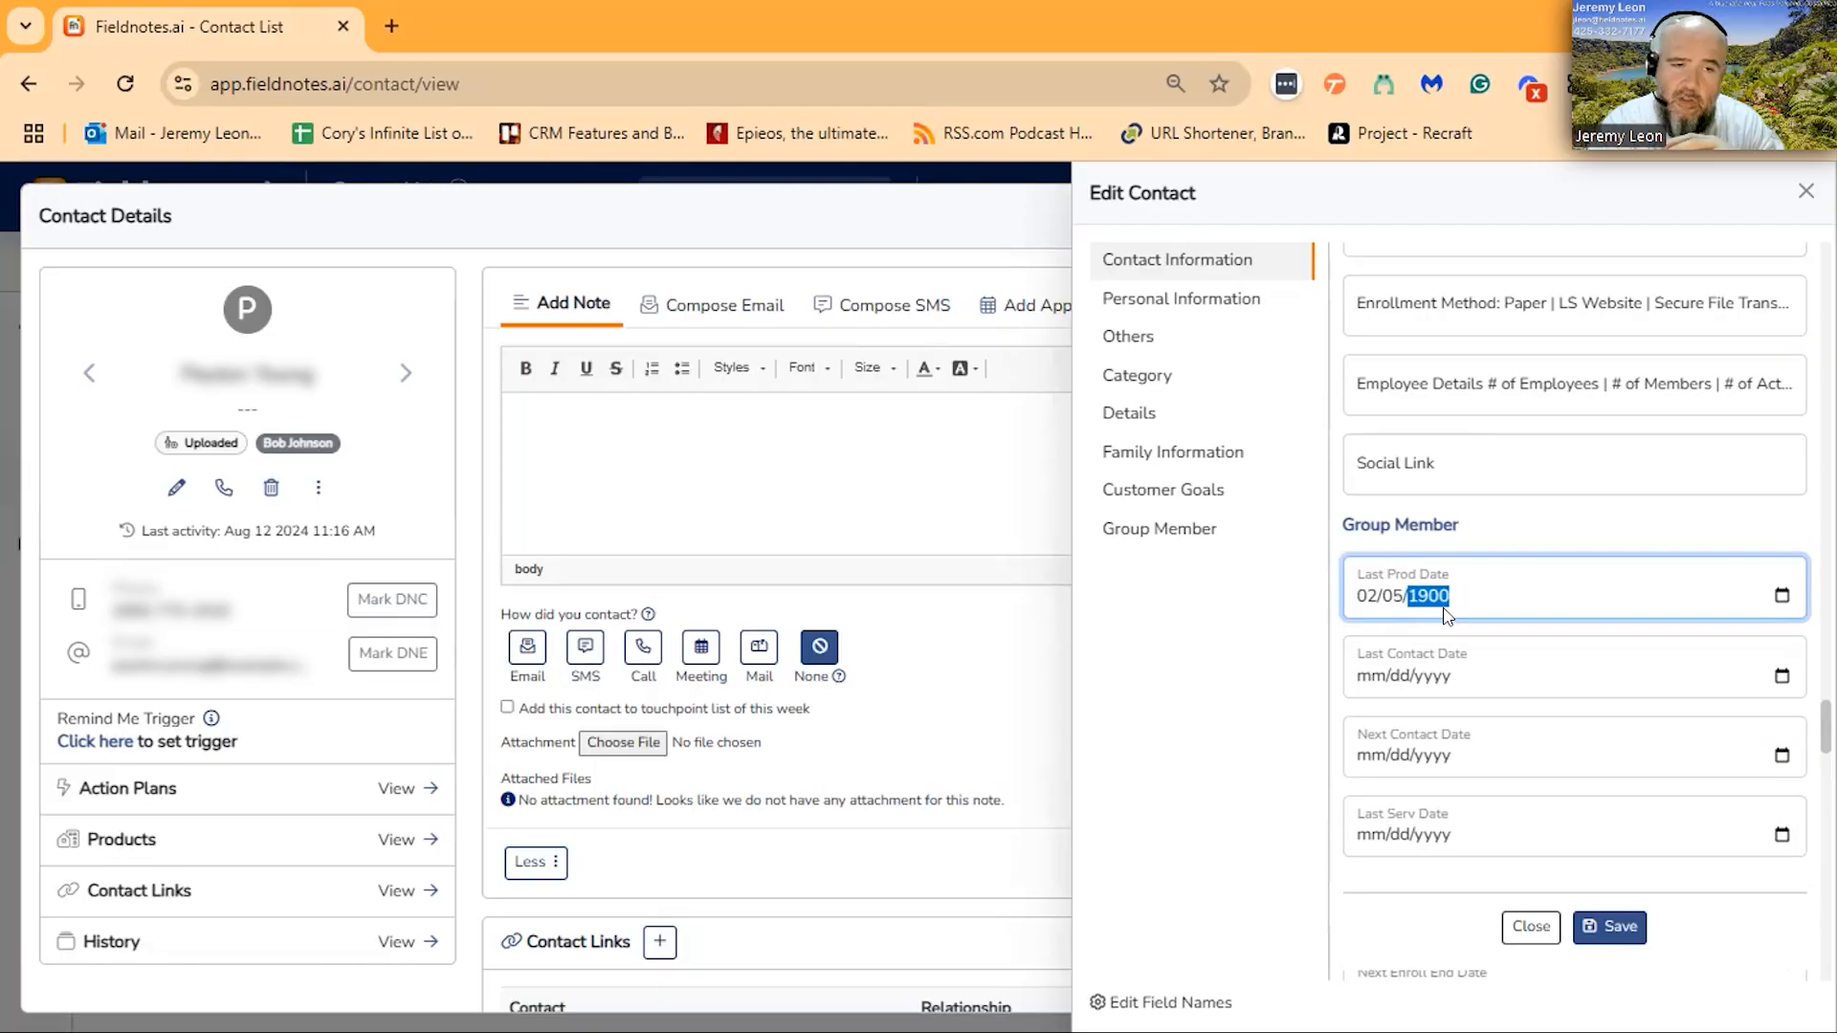
pyautogui.scroll(-8, 1473, 603)
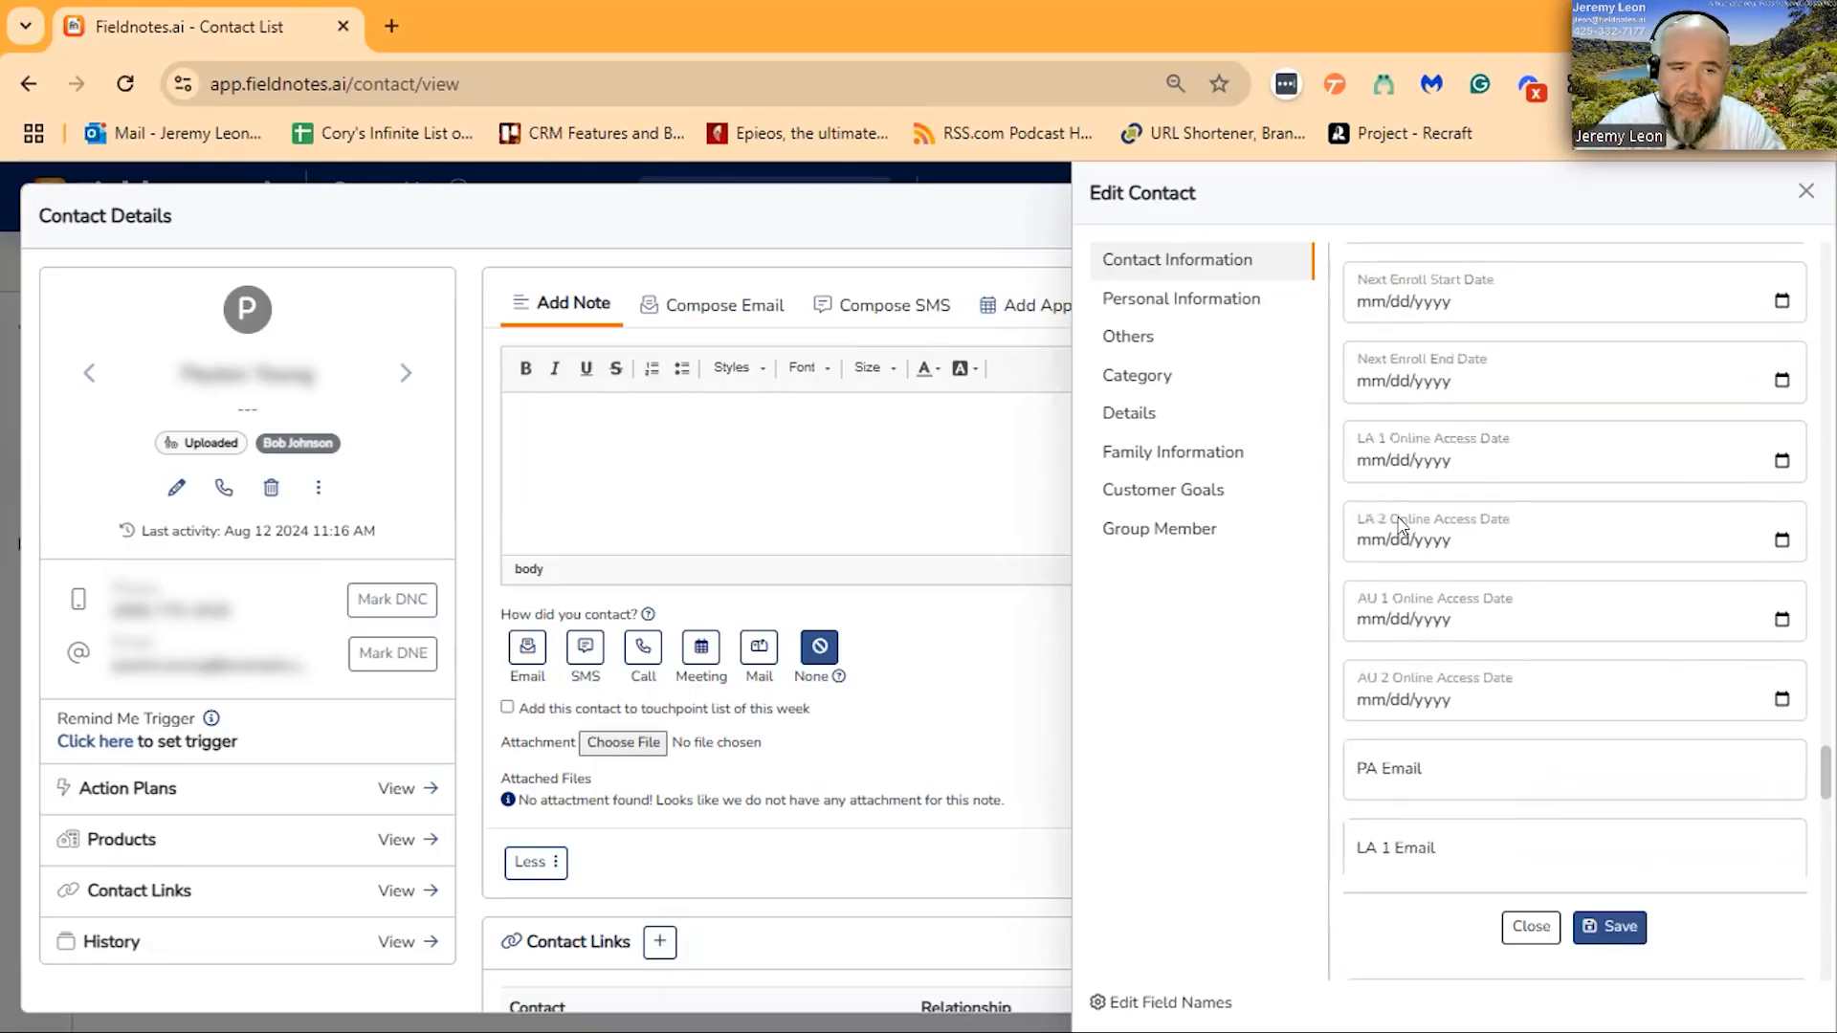
pyautogui.scroll(4, 1531, 603)
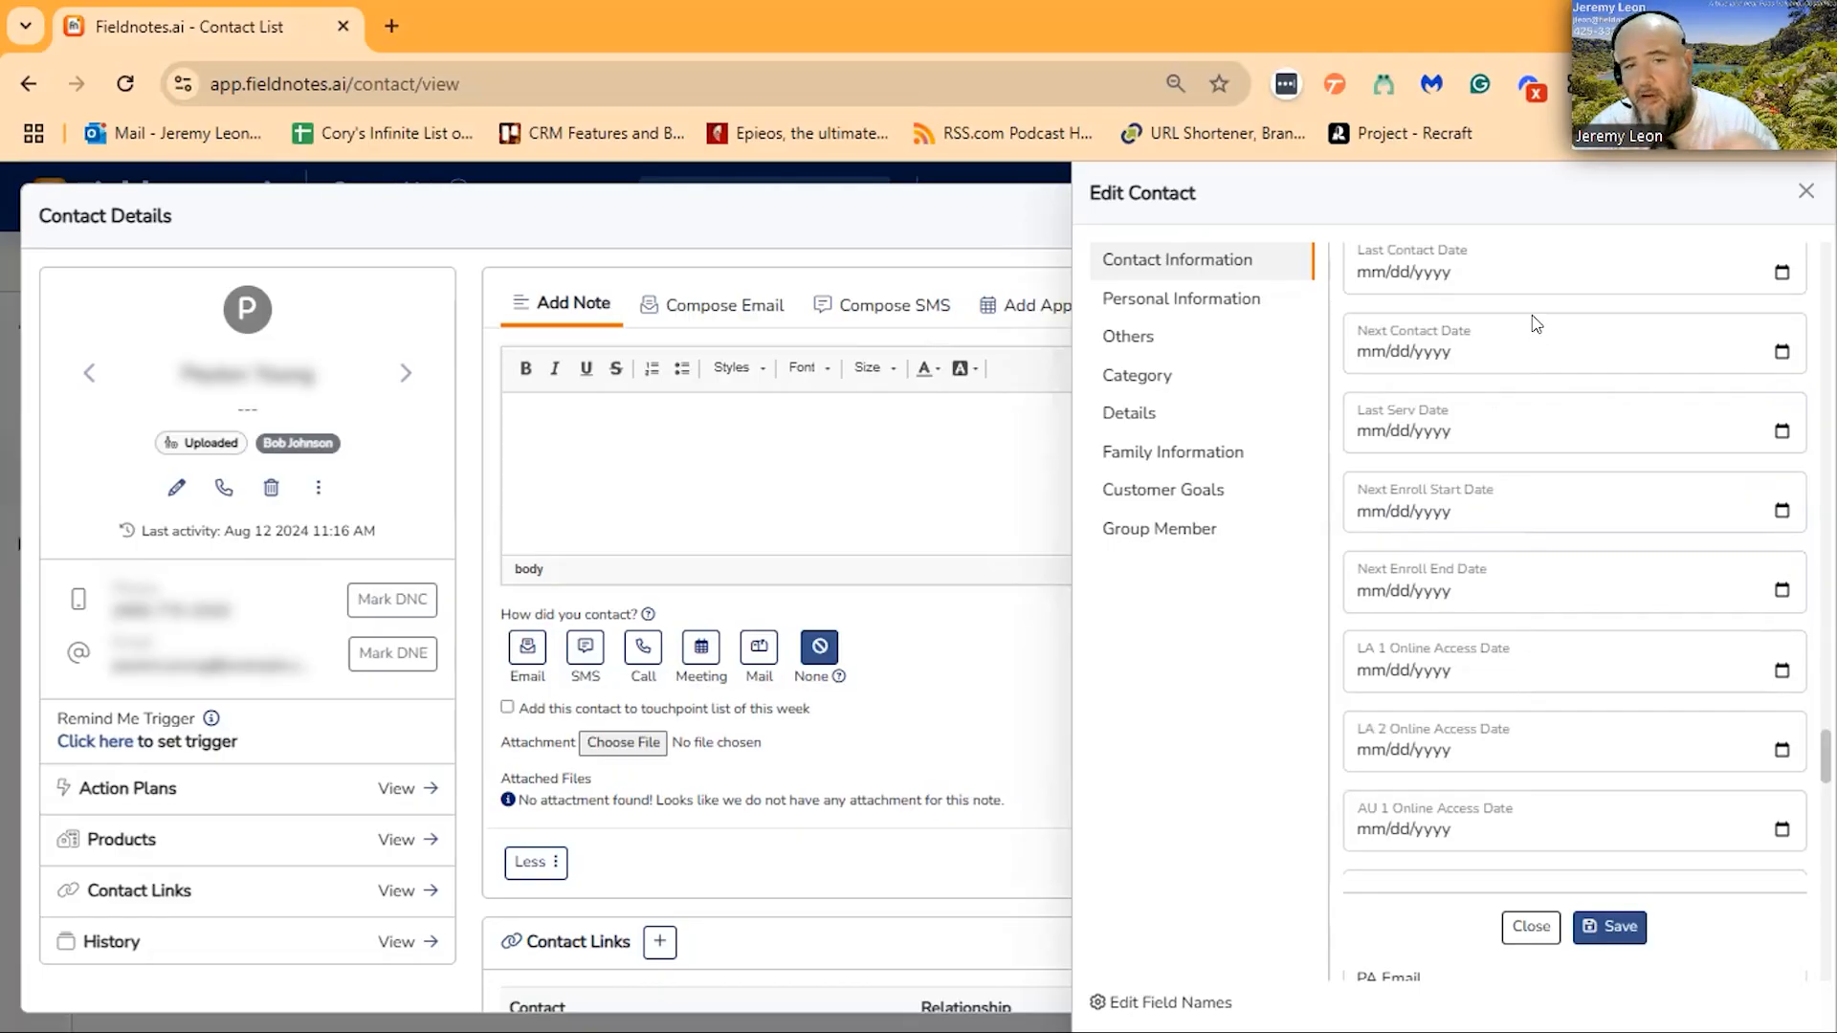
pyautogui.scroll(-3, 1526, 430)
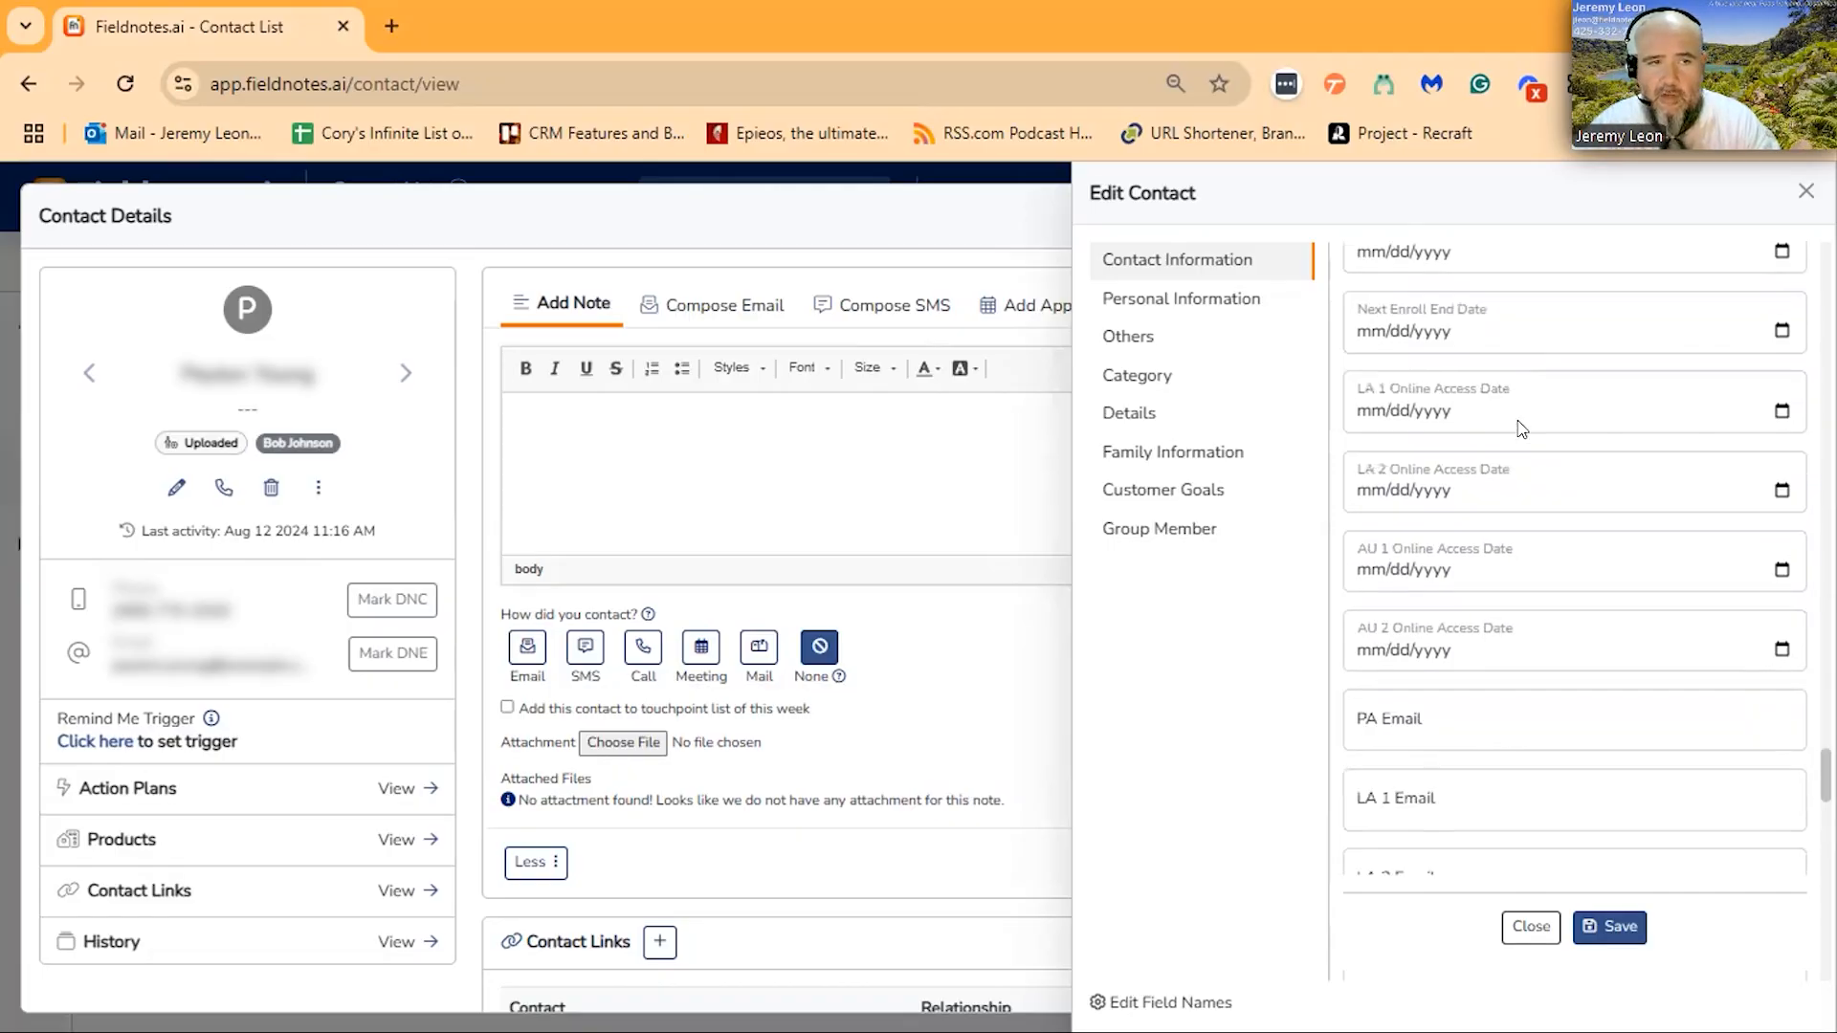
pyautogui.scroll(6, 1574, 514)
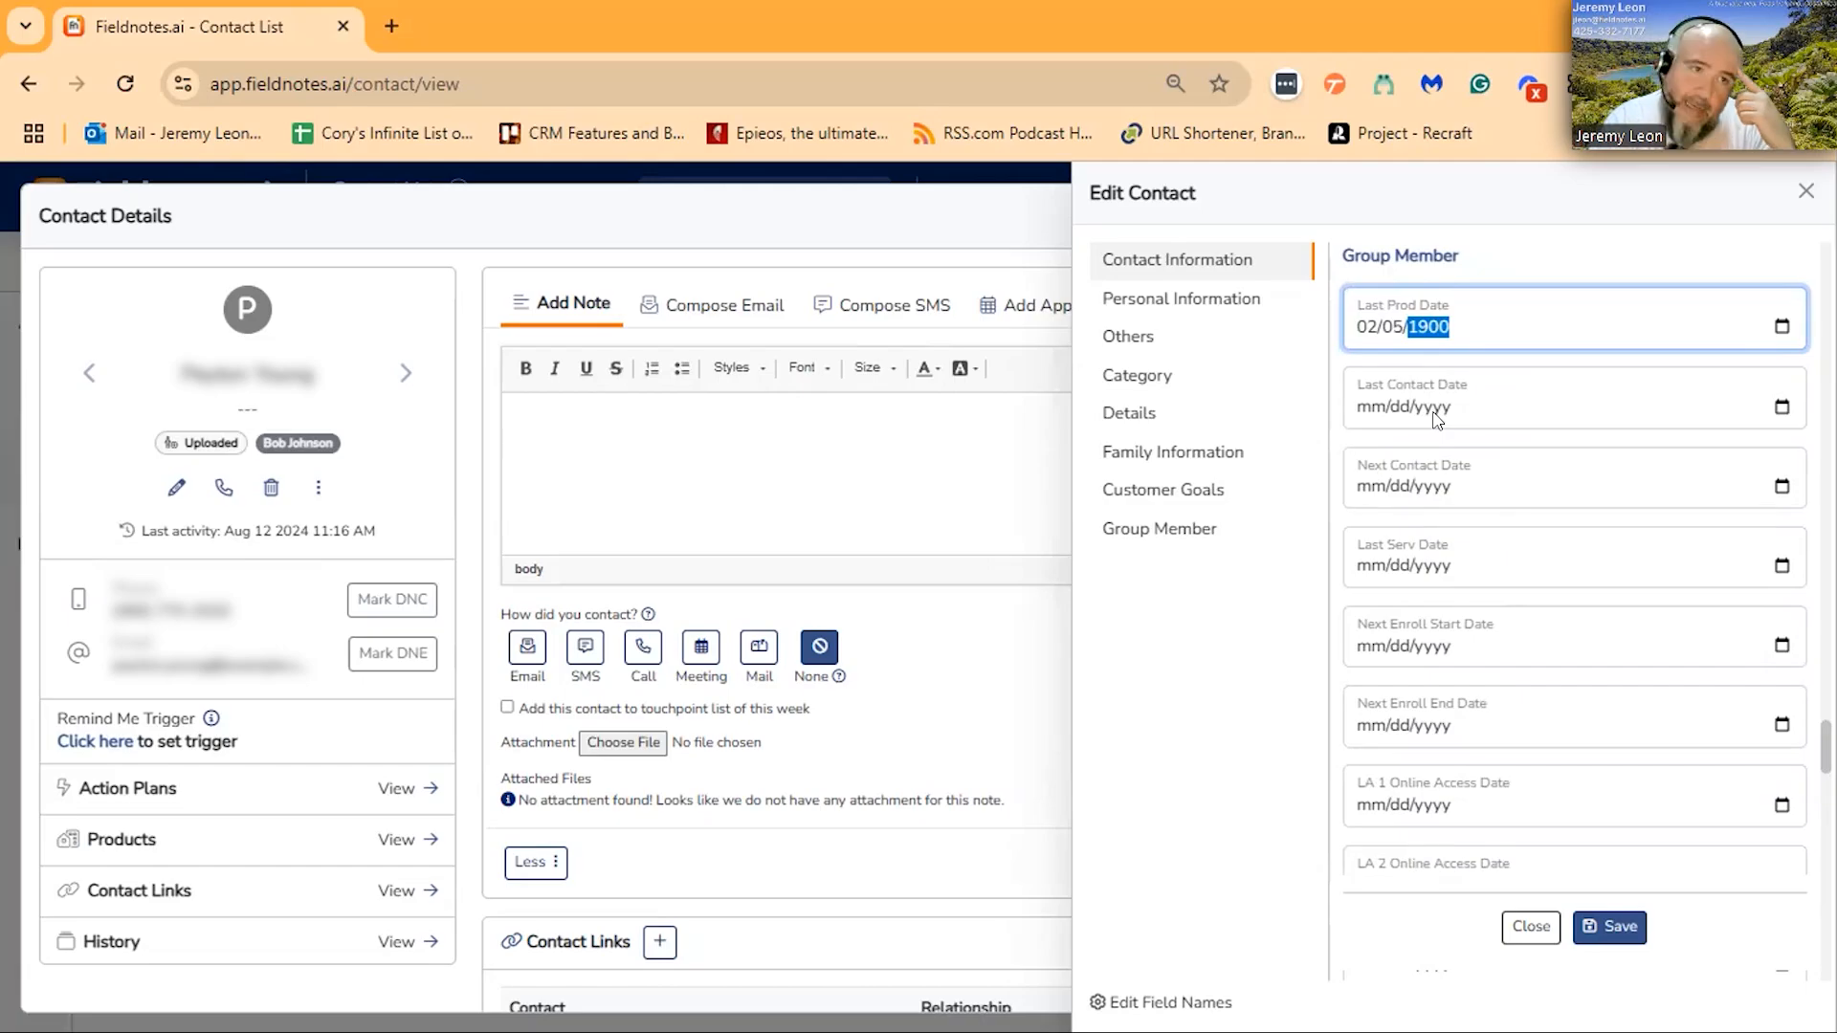
pyautogui.write('99')
pyautogui.press('BackSpace')
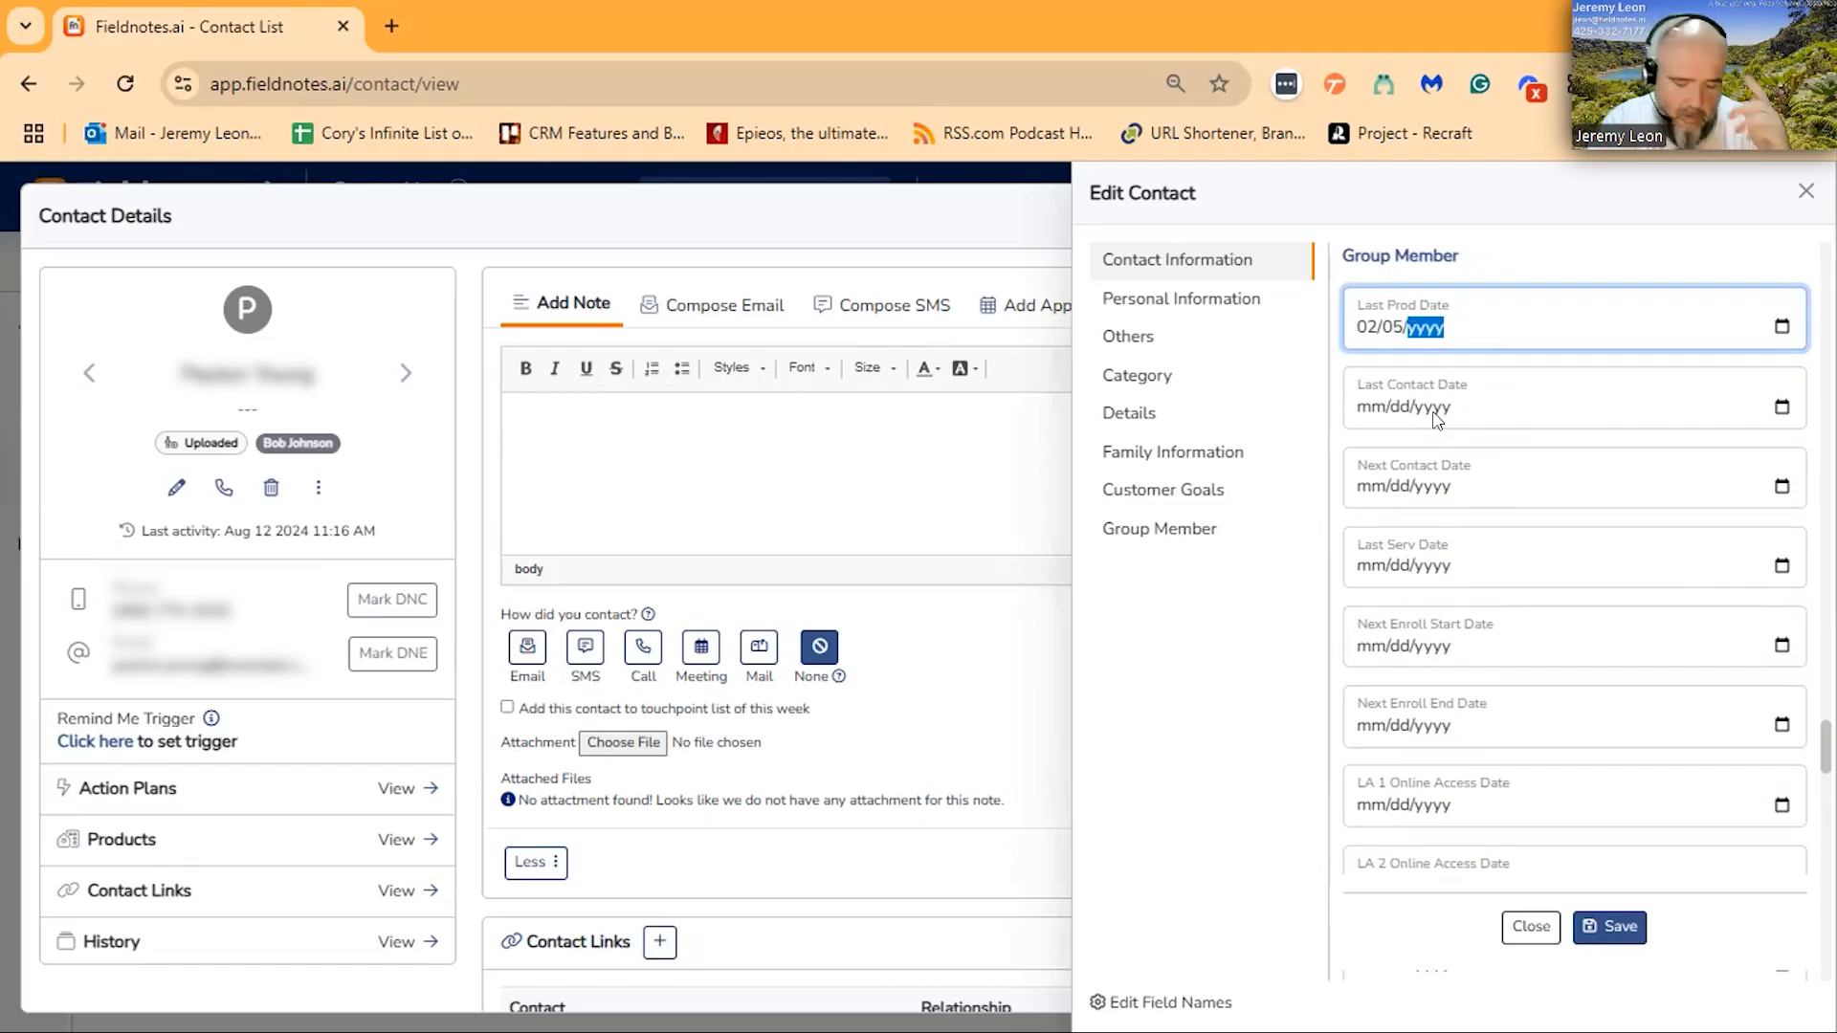
pyautogui.write('9996')
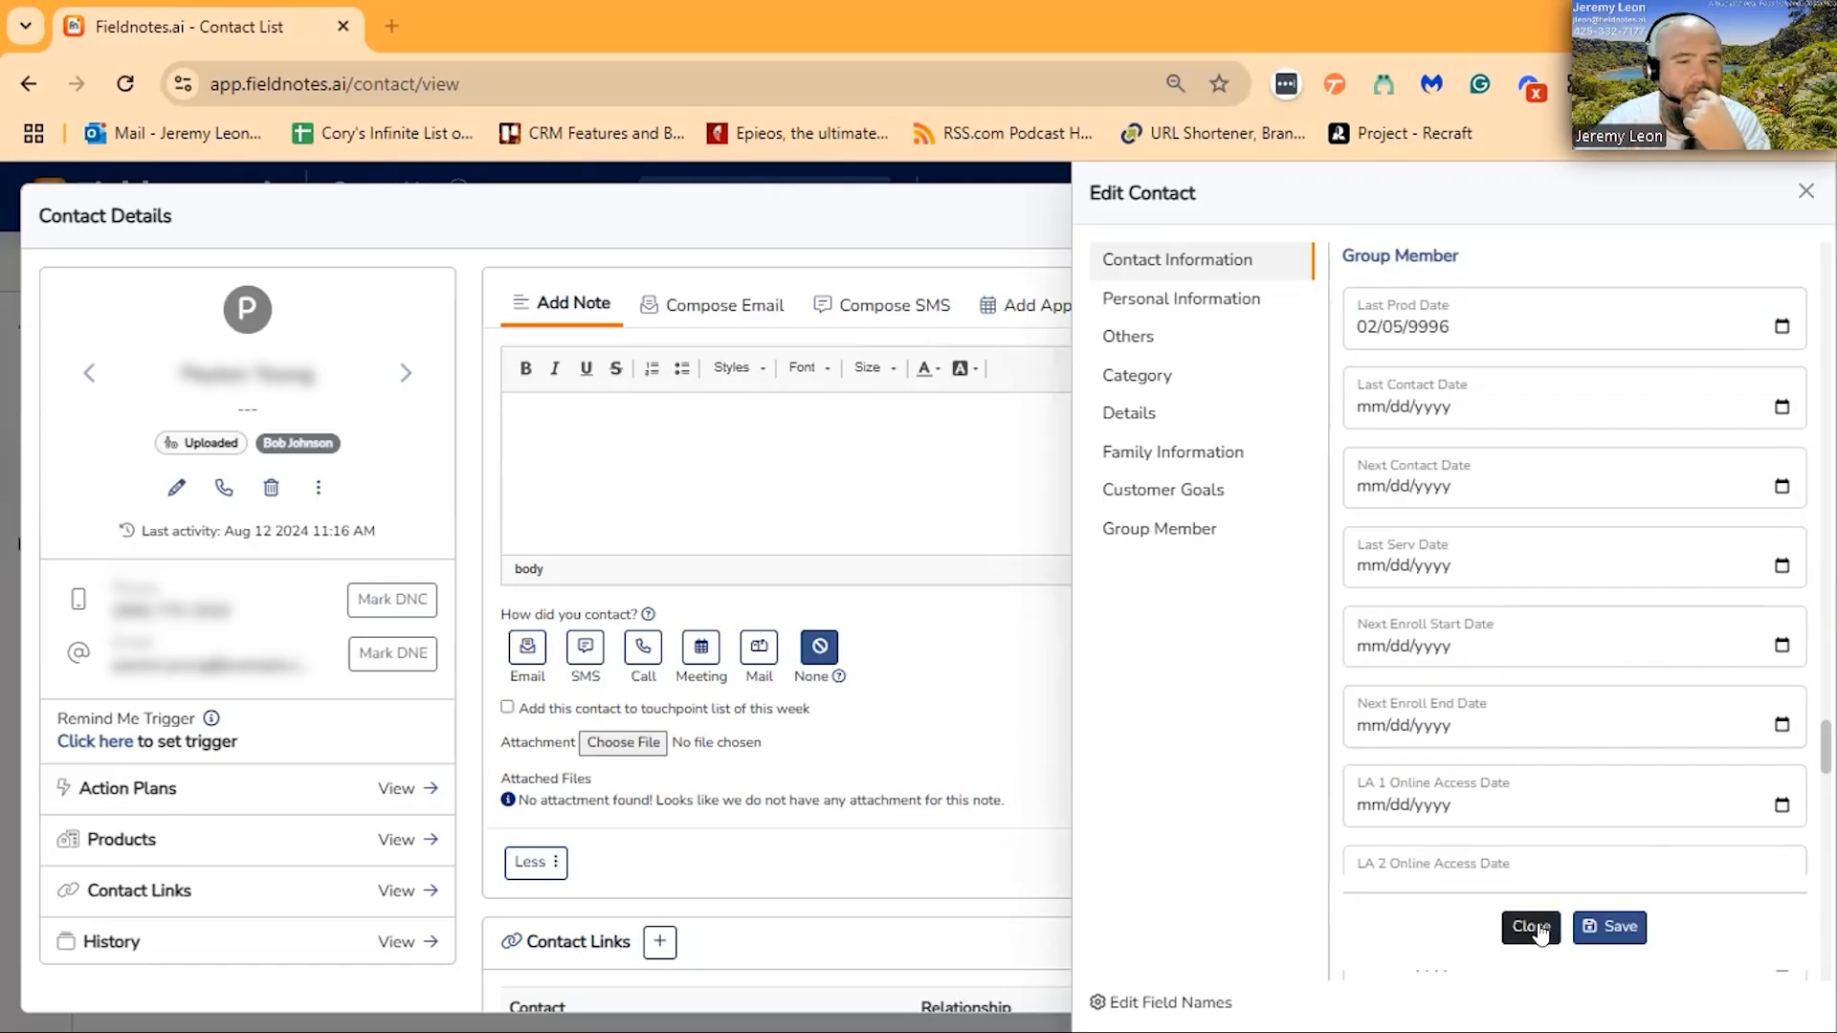
# - Close the linked person's record without saving and view the Emails and Calendars details in the account settings
pyautogui.click(1804, 193)
pyautogui.click(1786, 214)
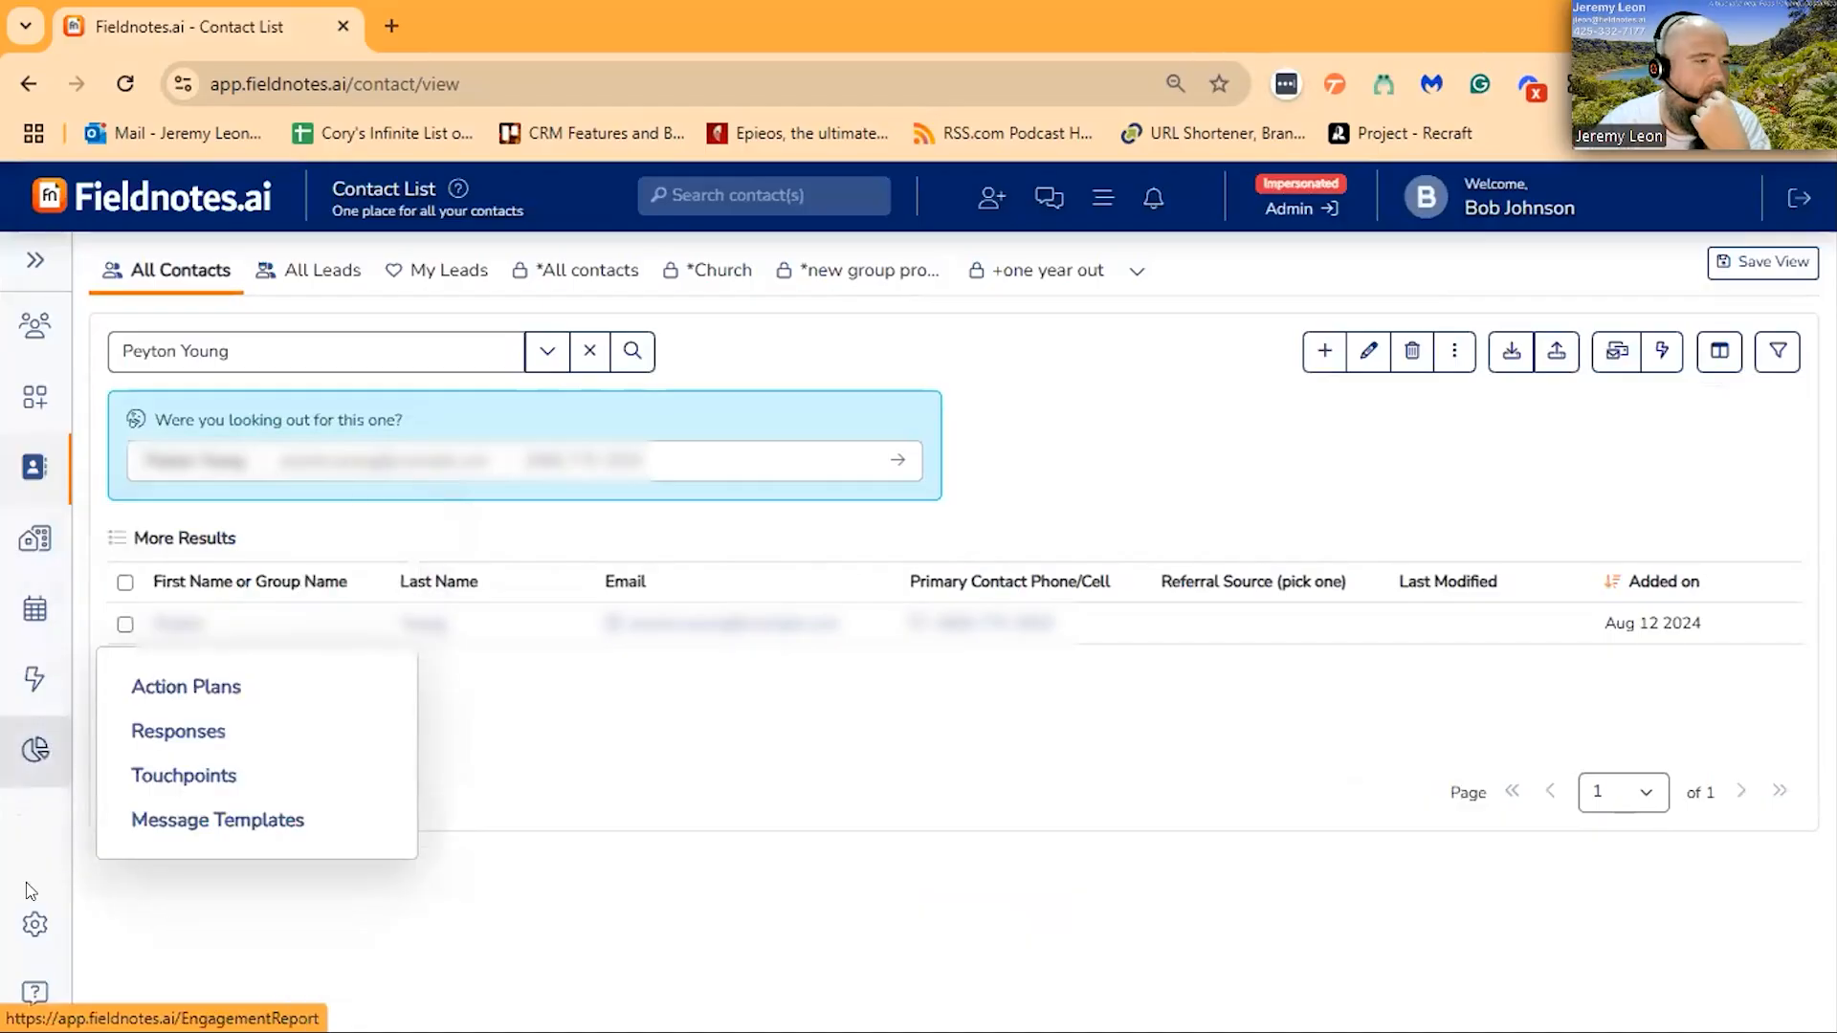
pyautogui.click(34, 925)
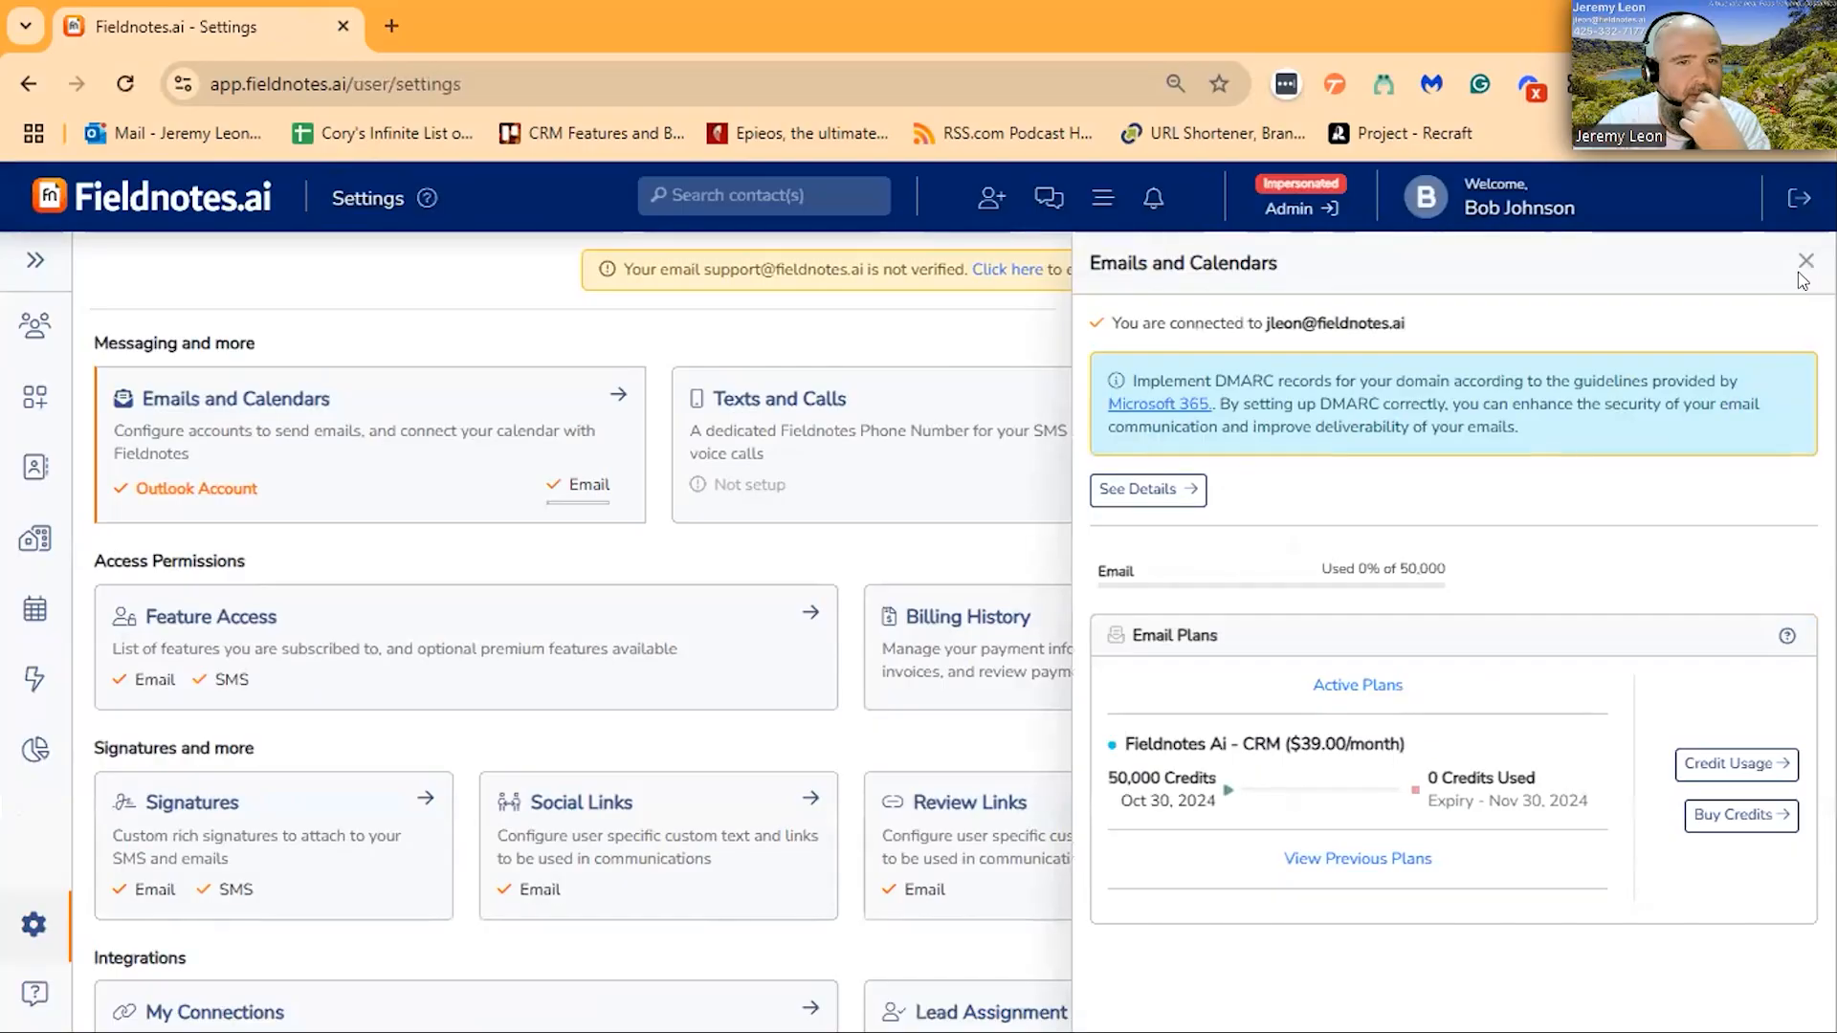
pyautogui.click(1148, 489)
pyautogui.click(1805, 260)
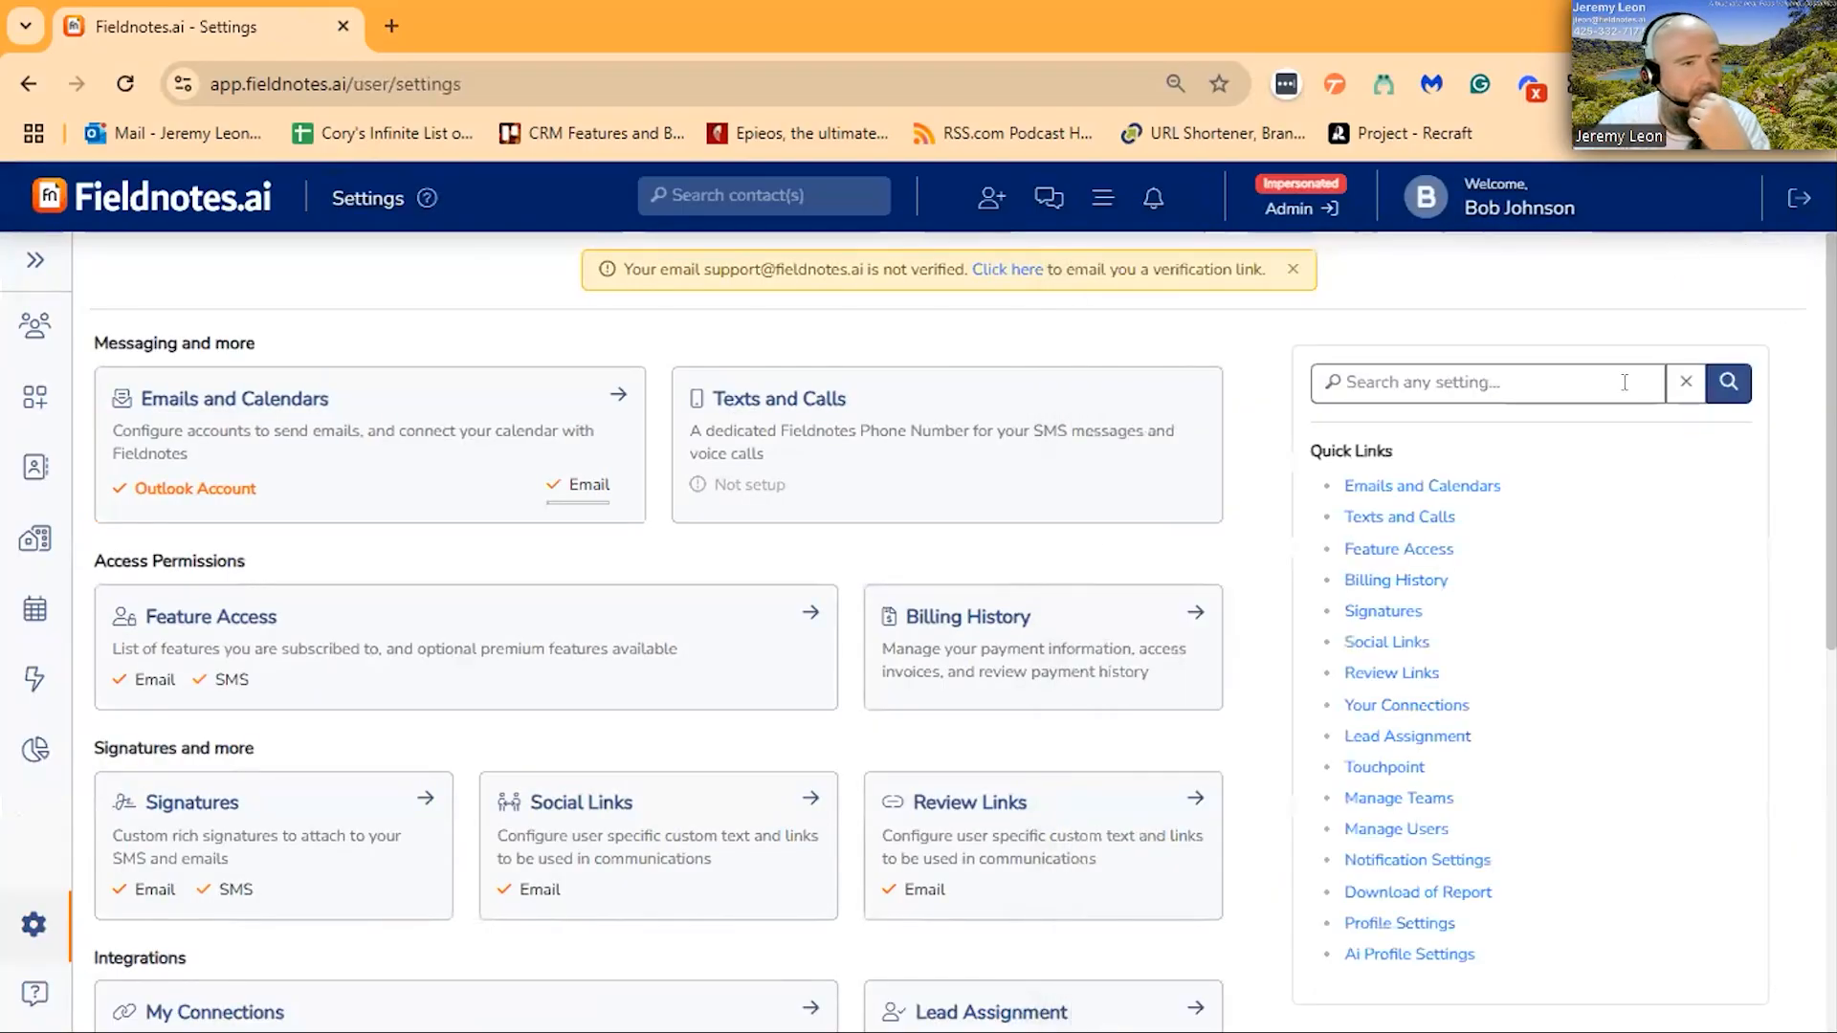
# - Change how many contacts the contact list shows per page and open the manually added contact's record
pyautogui.click(38, 467)
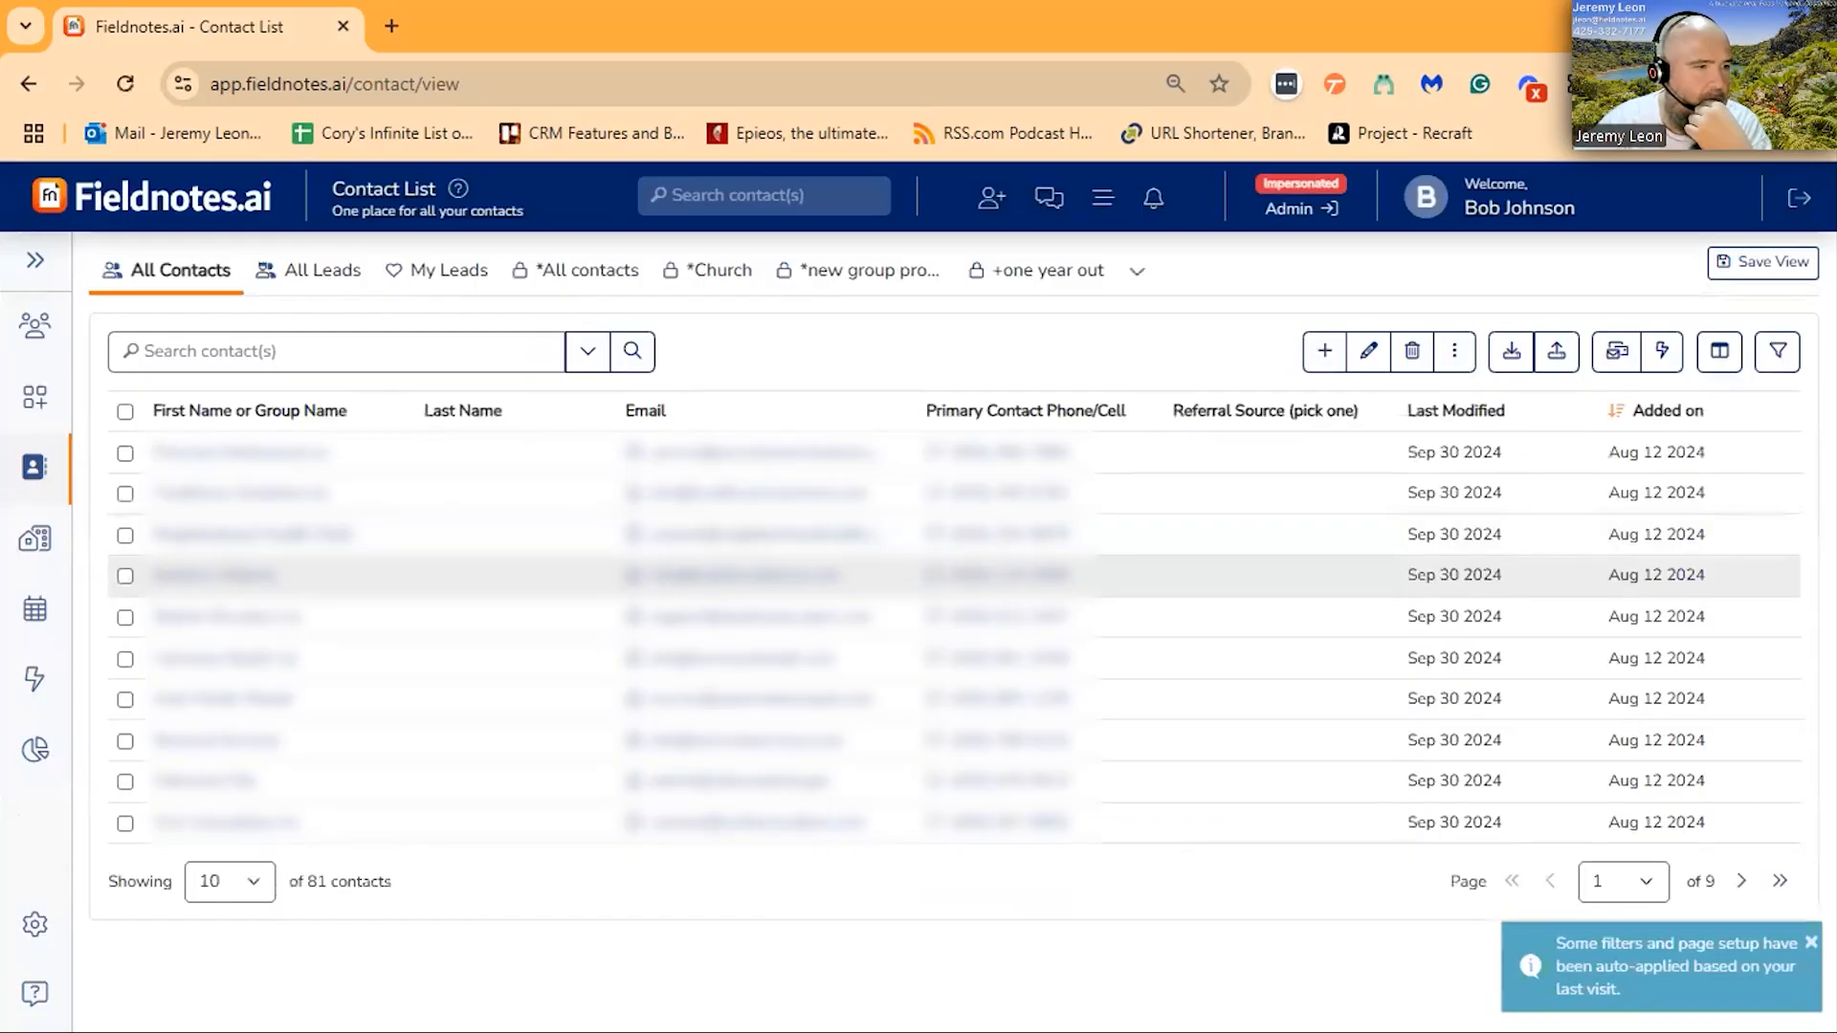
pyautogui.click(237, 880)
pyautogui.click(225, 823)
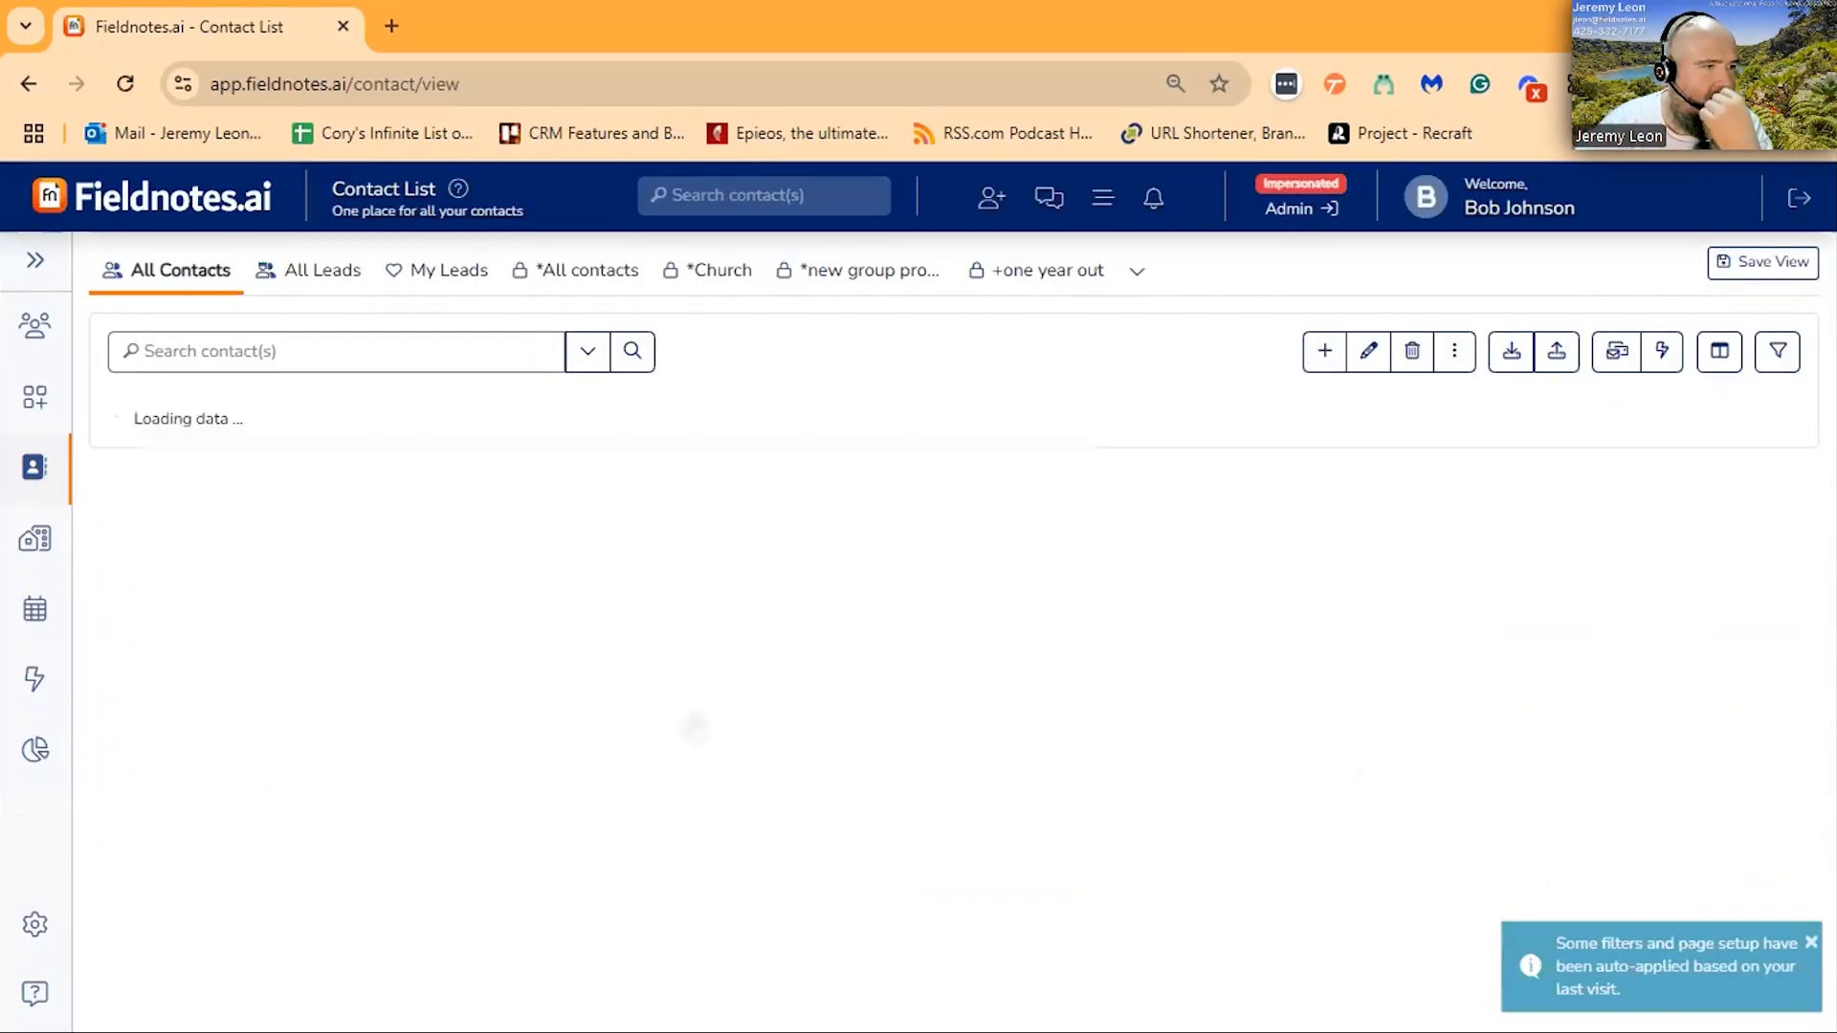
pyautogui.click(1295, 682)
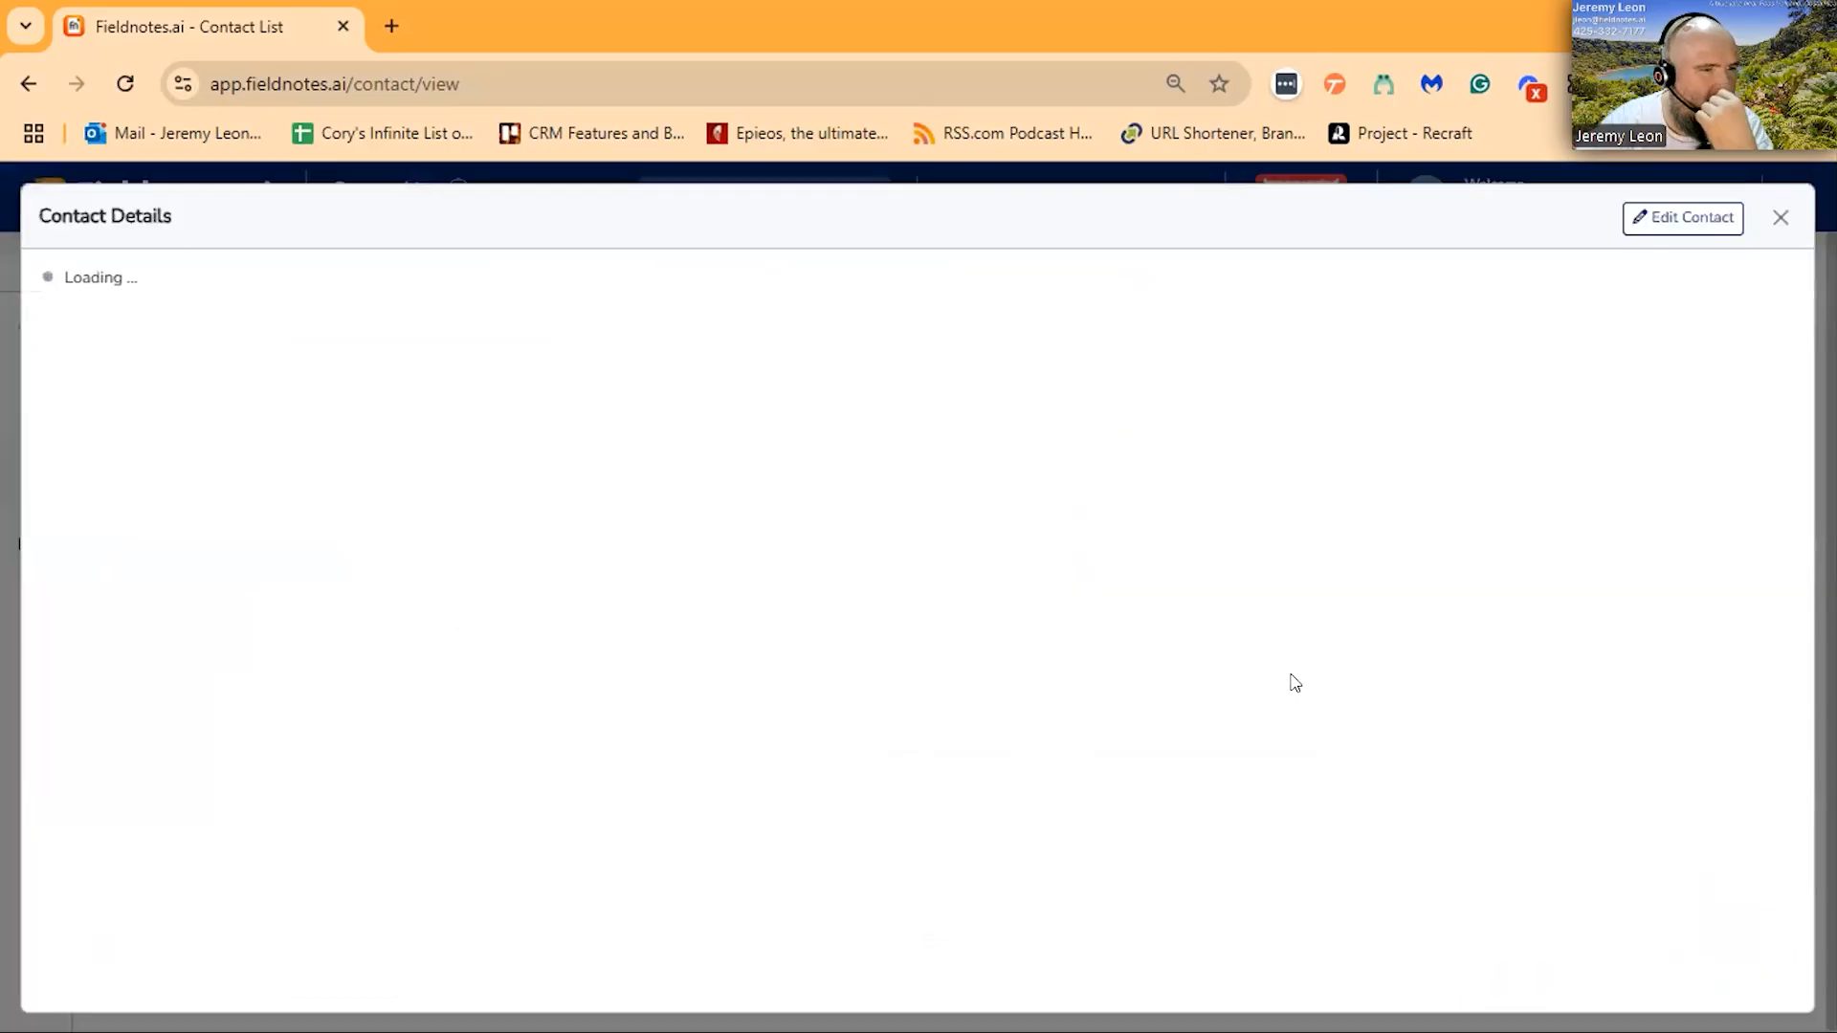
# - Enter the contact's date of birth in the Birthday field of the record's edit form
pyautogui.write('02/dd/yyyy')
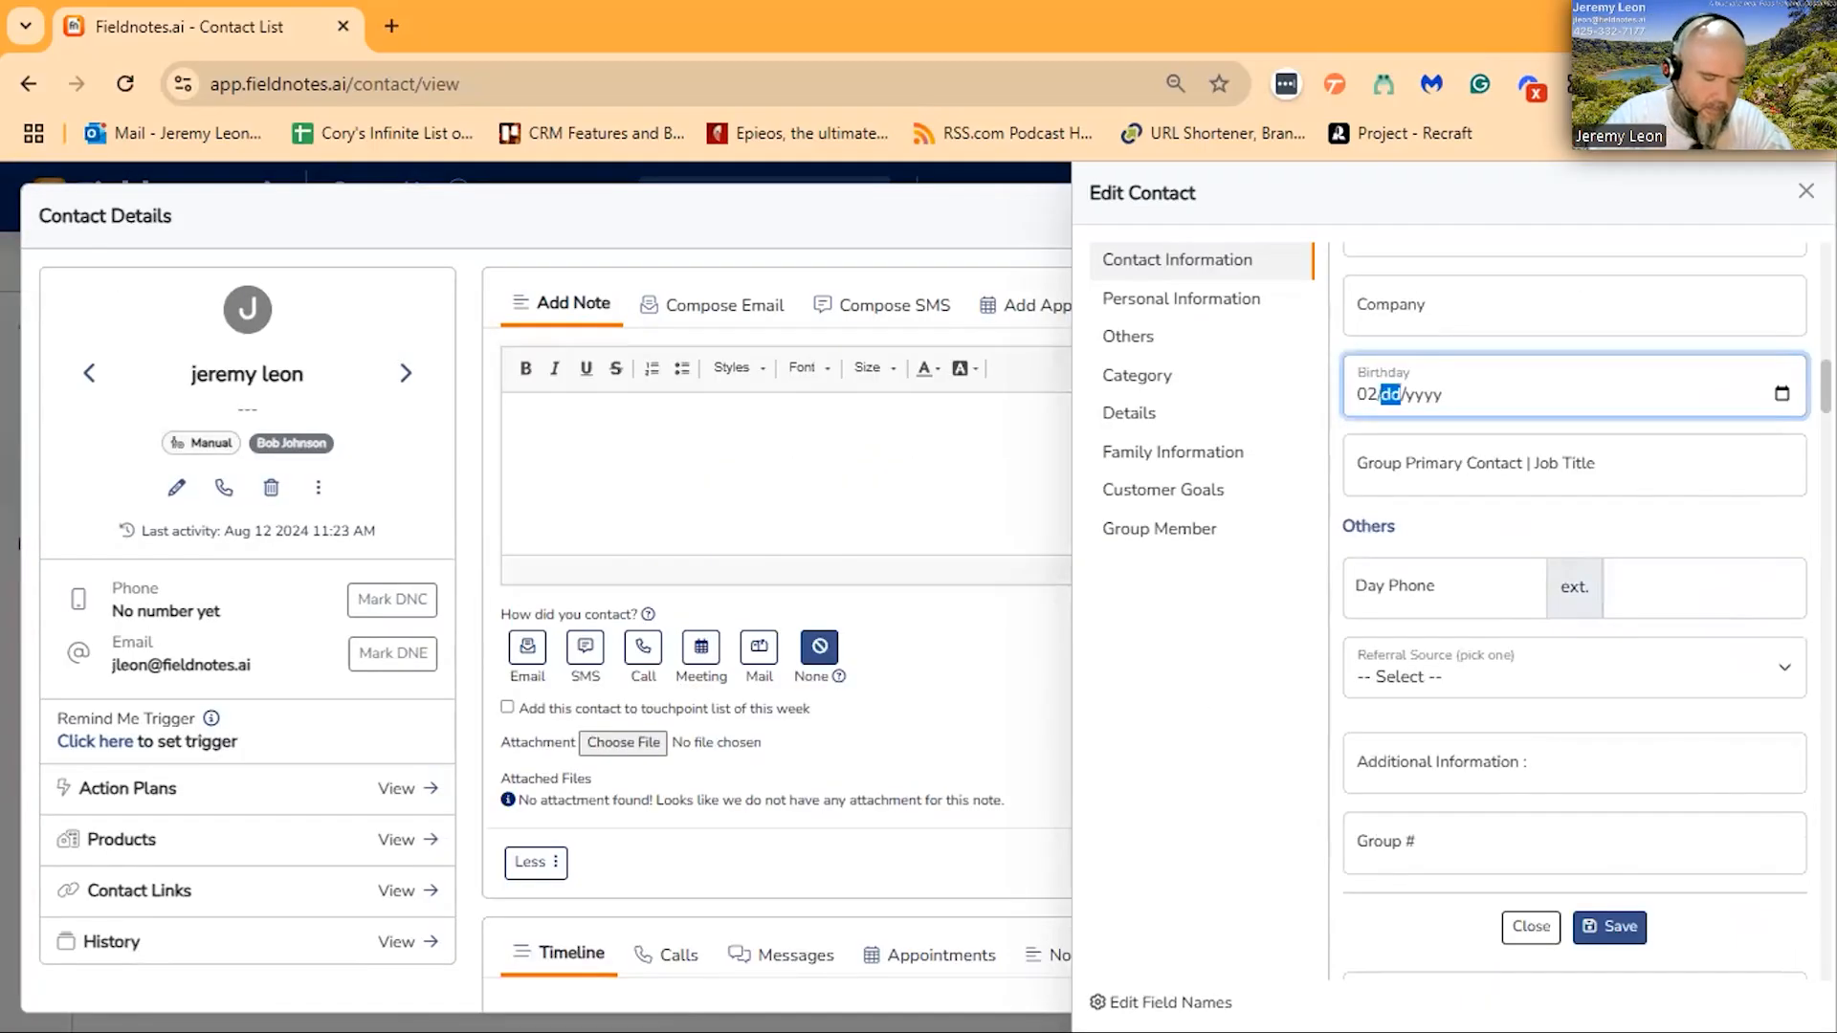
pyautogui.write('051980')
pyautogui.click(1390, 394)
# - Fill the remaining Details, Family Information and Group Member date fields, using 02/05/9996 for the Group Member dates, and save the contact
pyautogui.scroll(-12, 1579, 665)
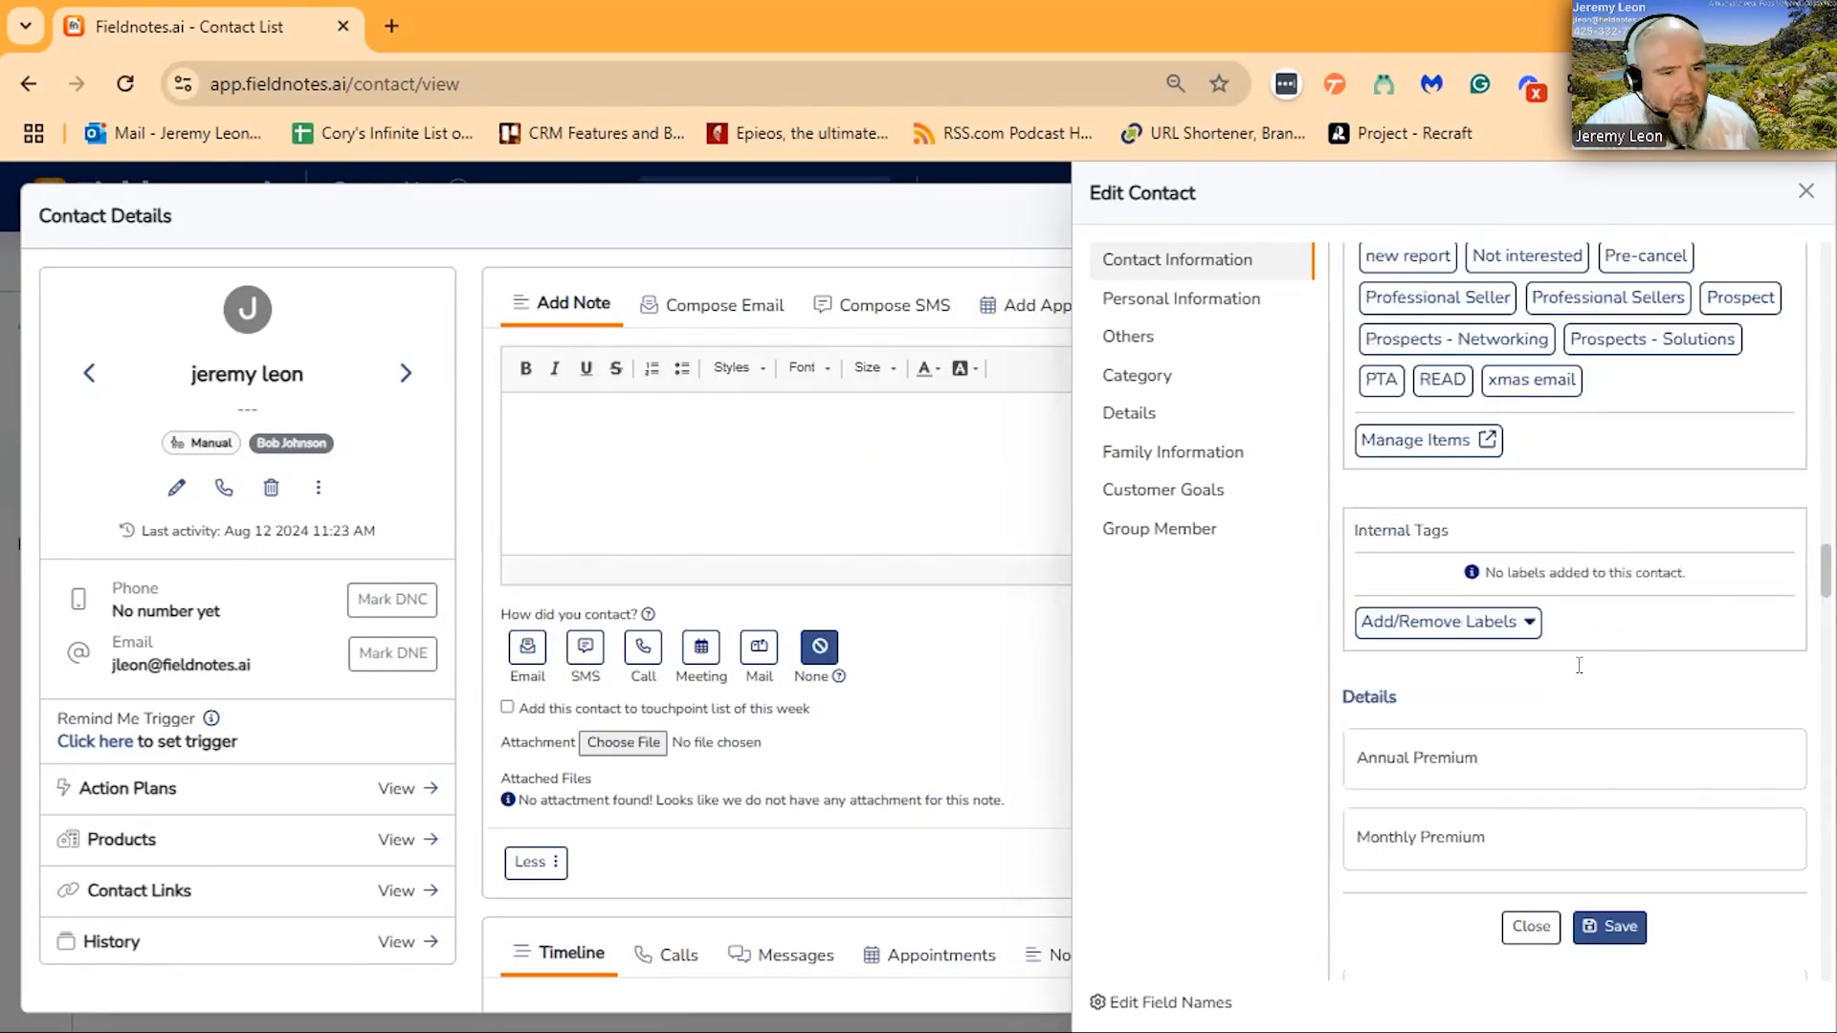
pyautogui.scroll(-3, 1580, 665)
pyautogui.write('02/05/9996')
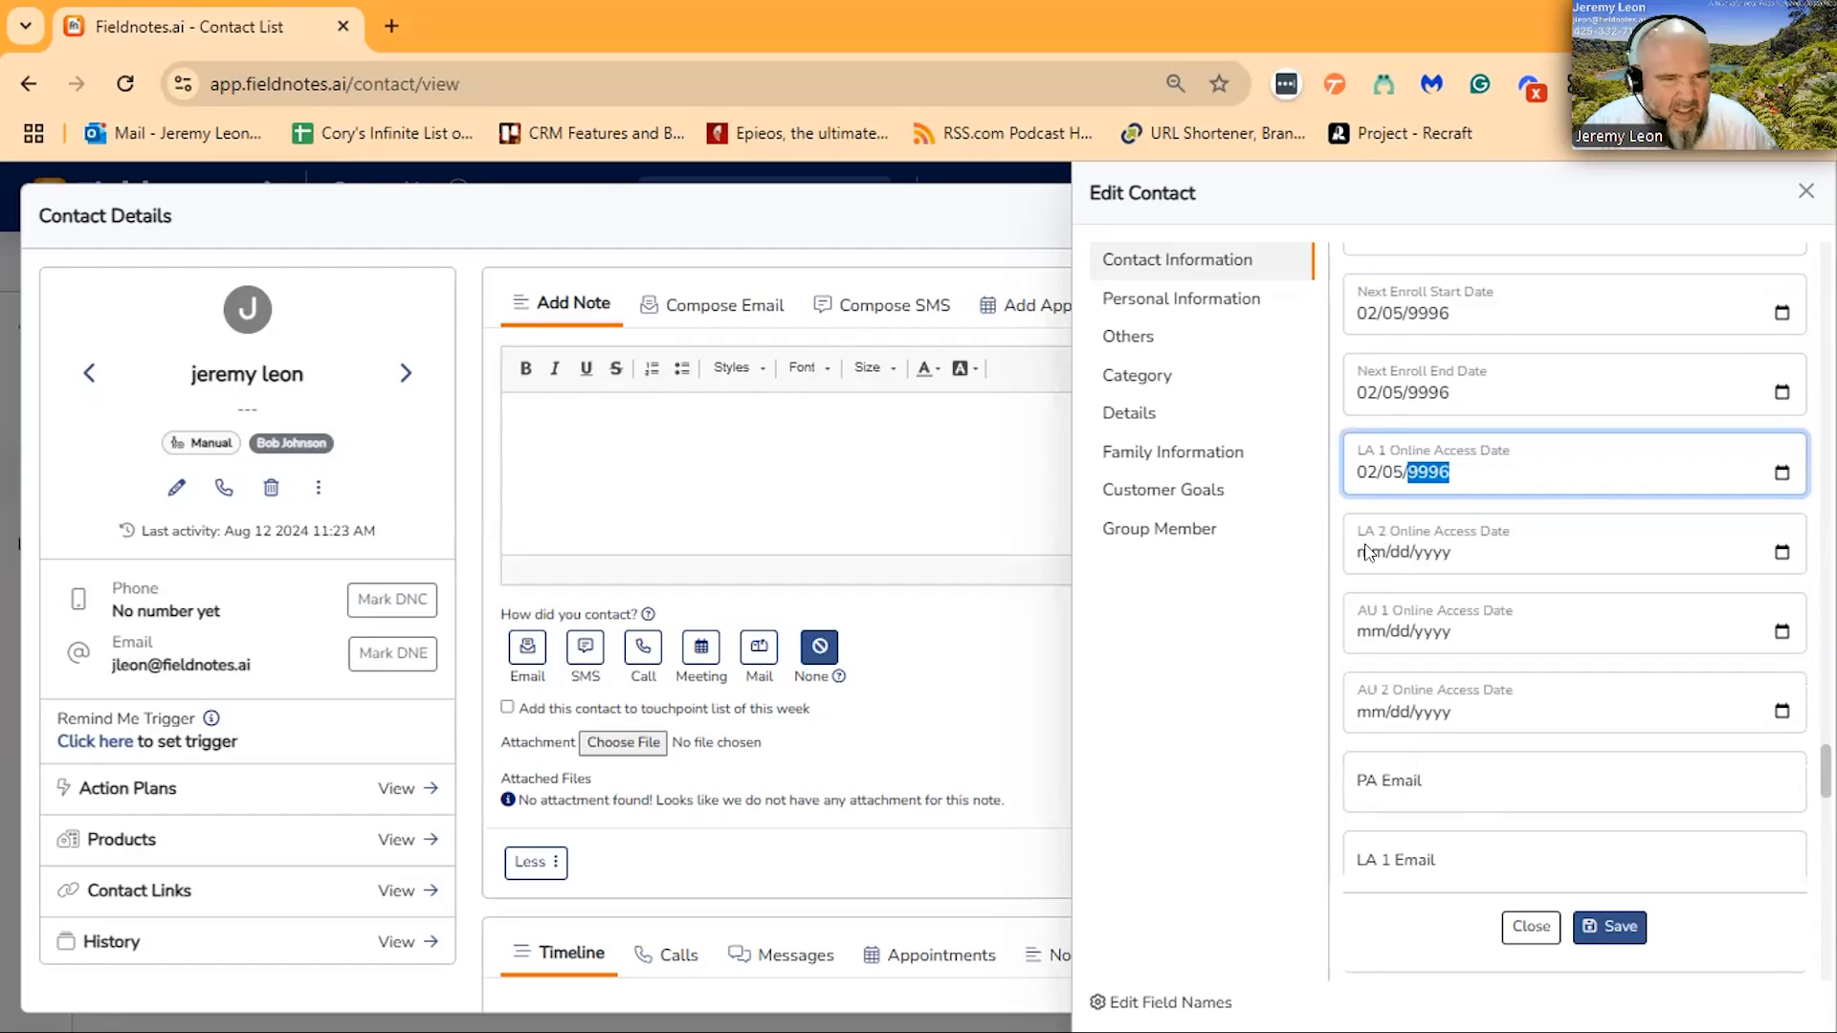
pyautogui.click(1368, 553)
pyautogui.write('02/dd/yyyy')
pyautogui.scroll(-5, 1500, 578)
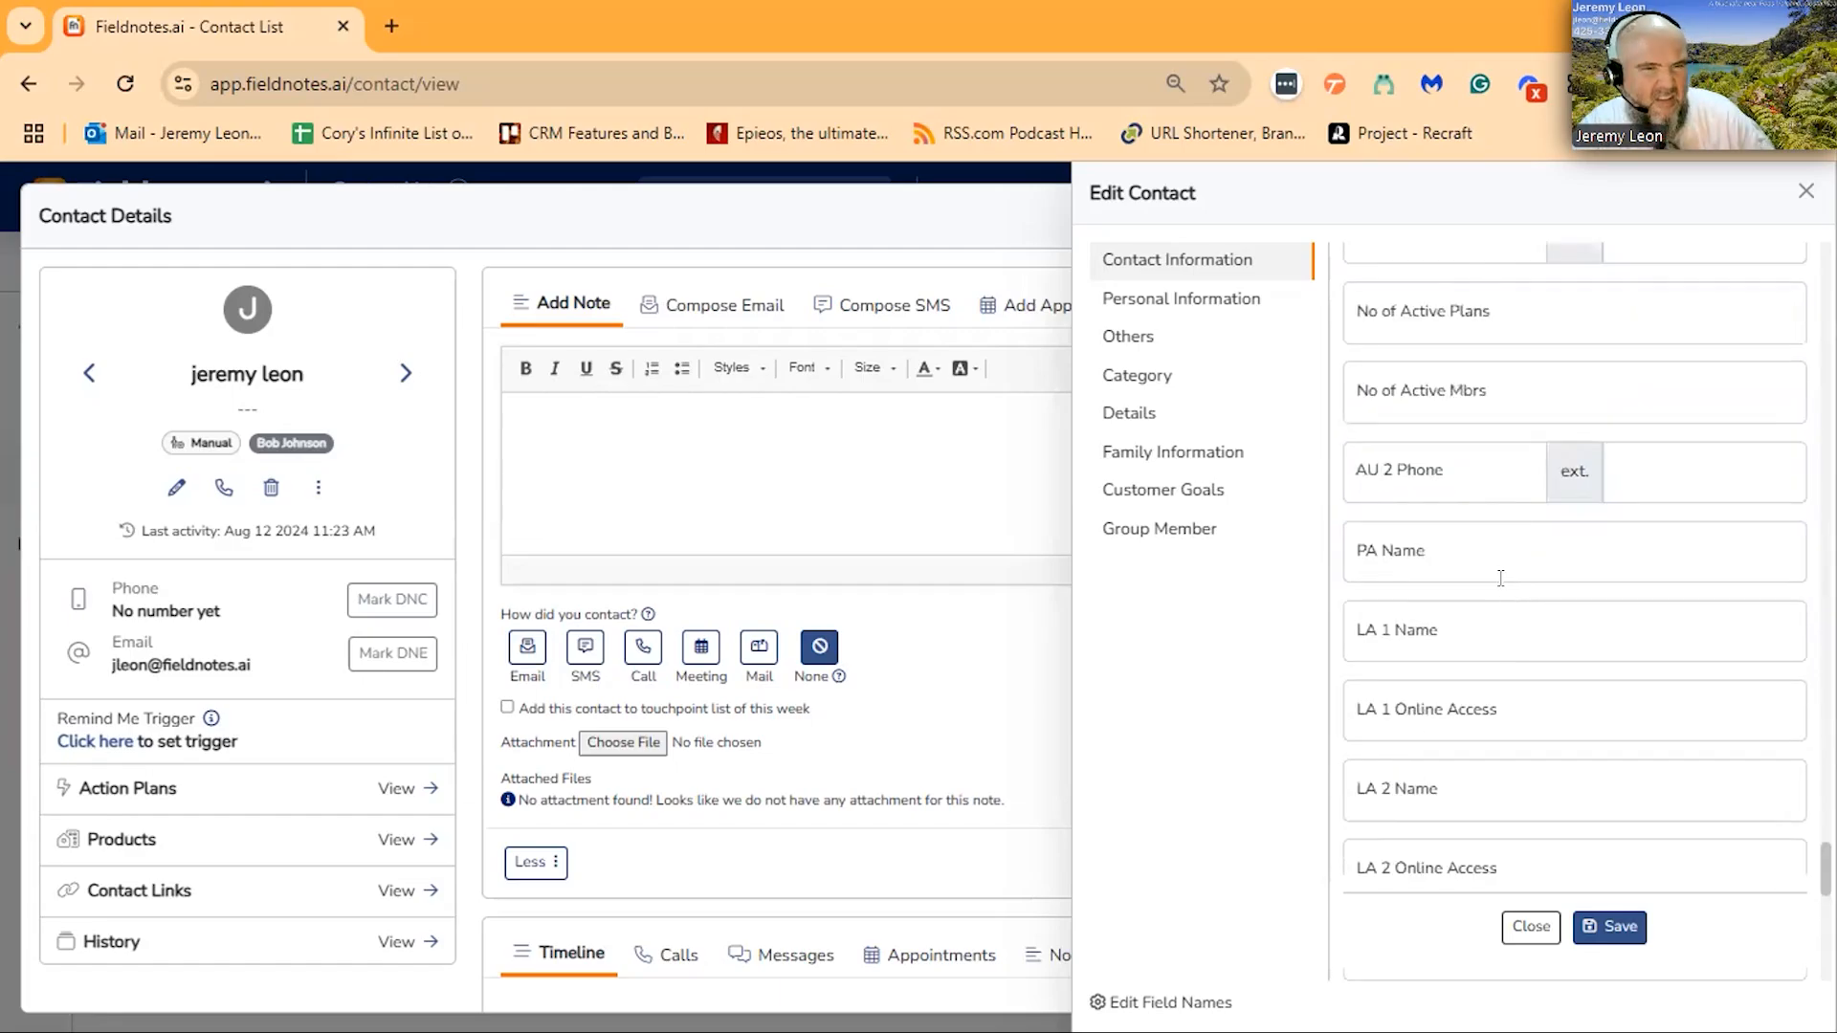
pyautogui.scroll(-10, 1500, 578)
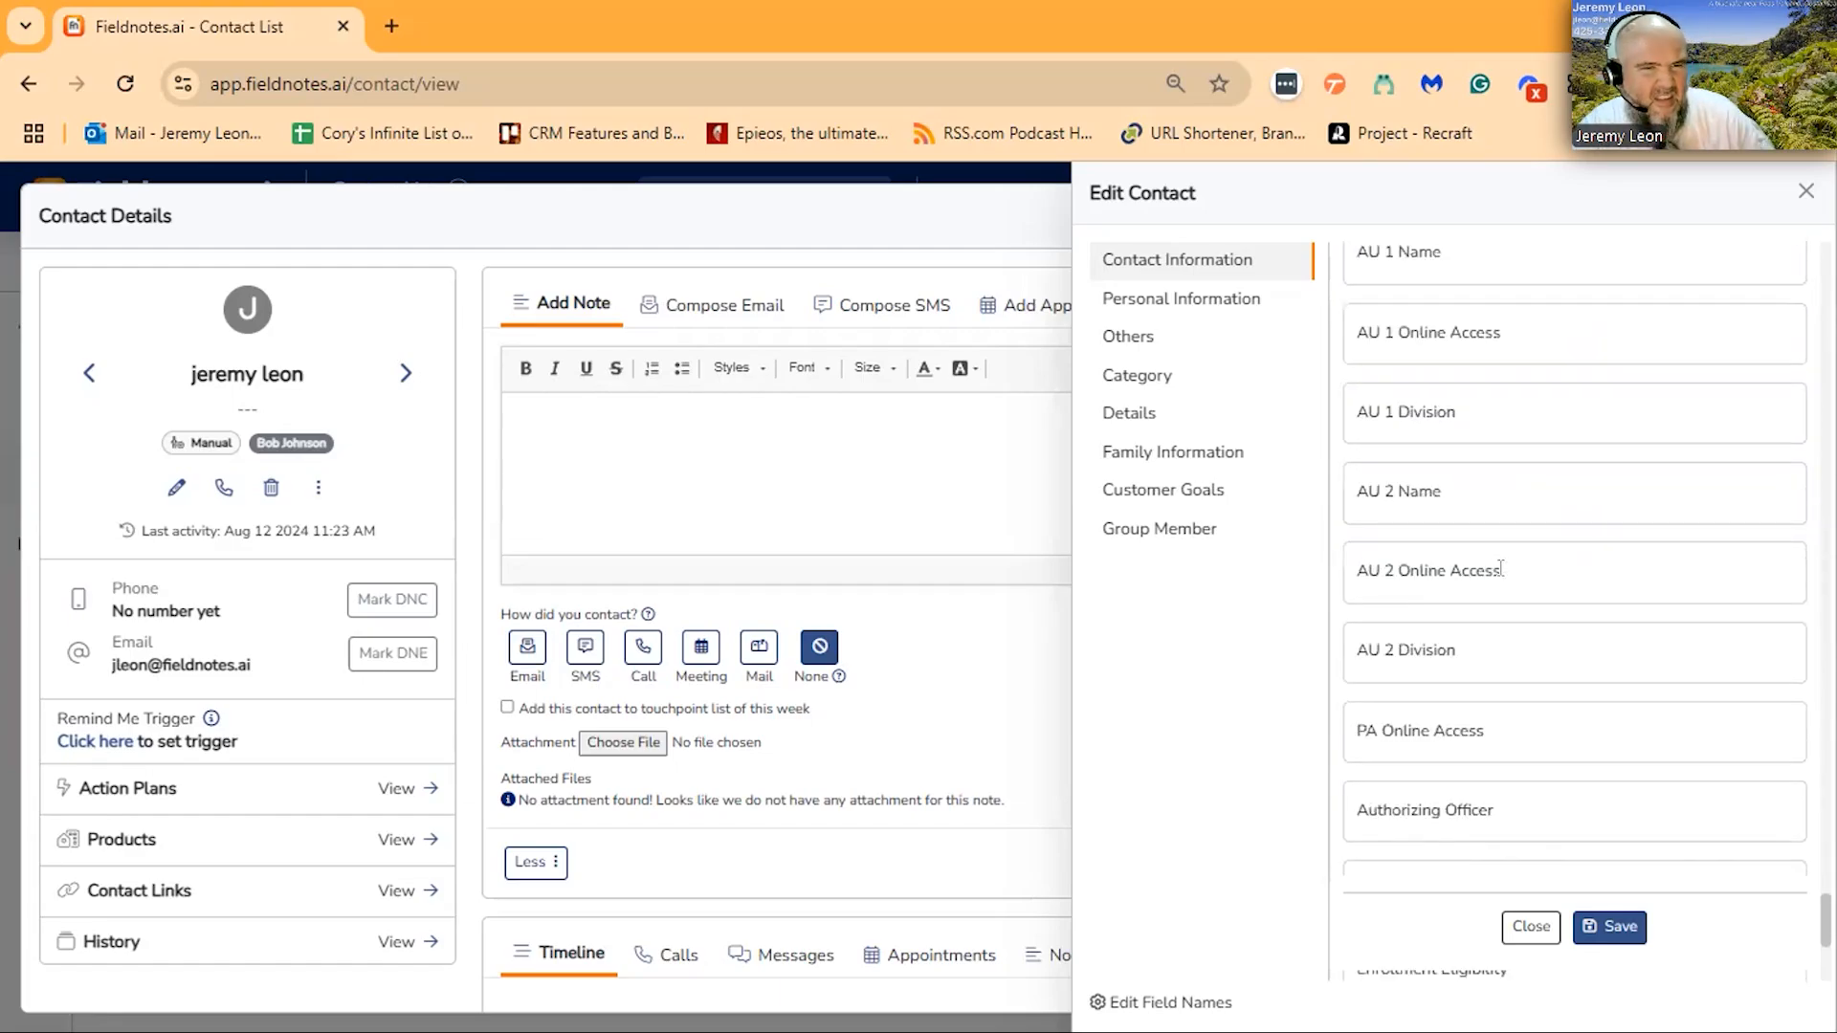
pyautogui.click(1622, 924)
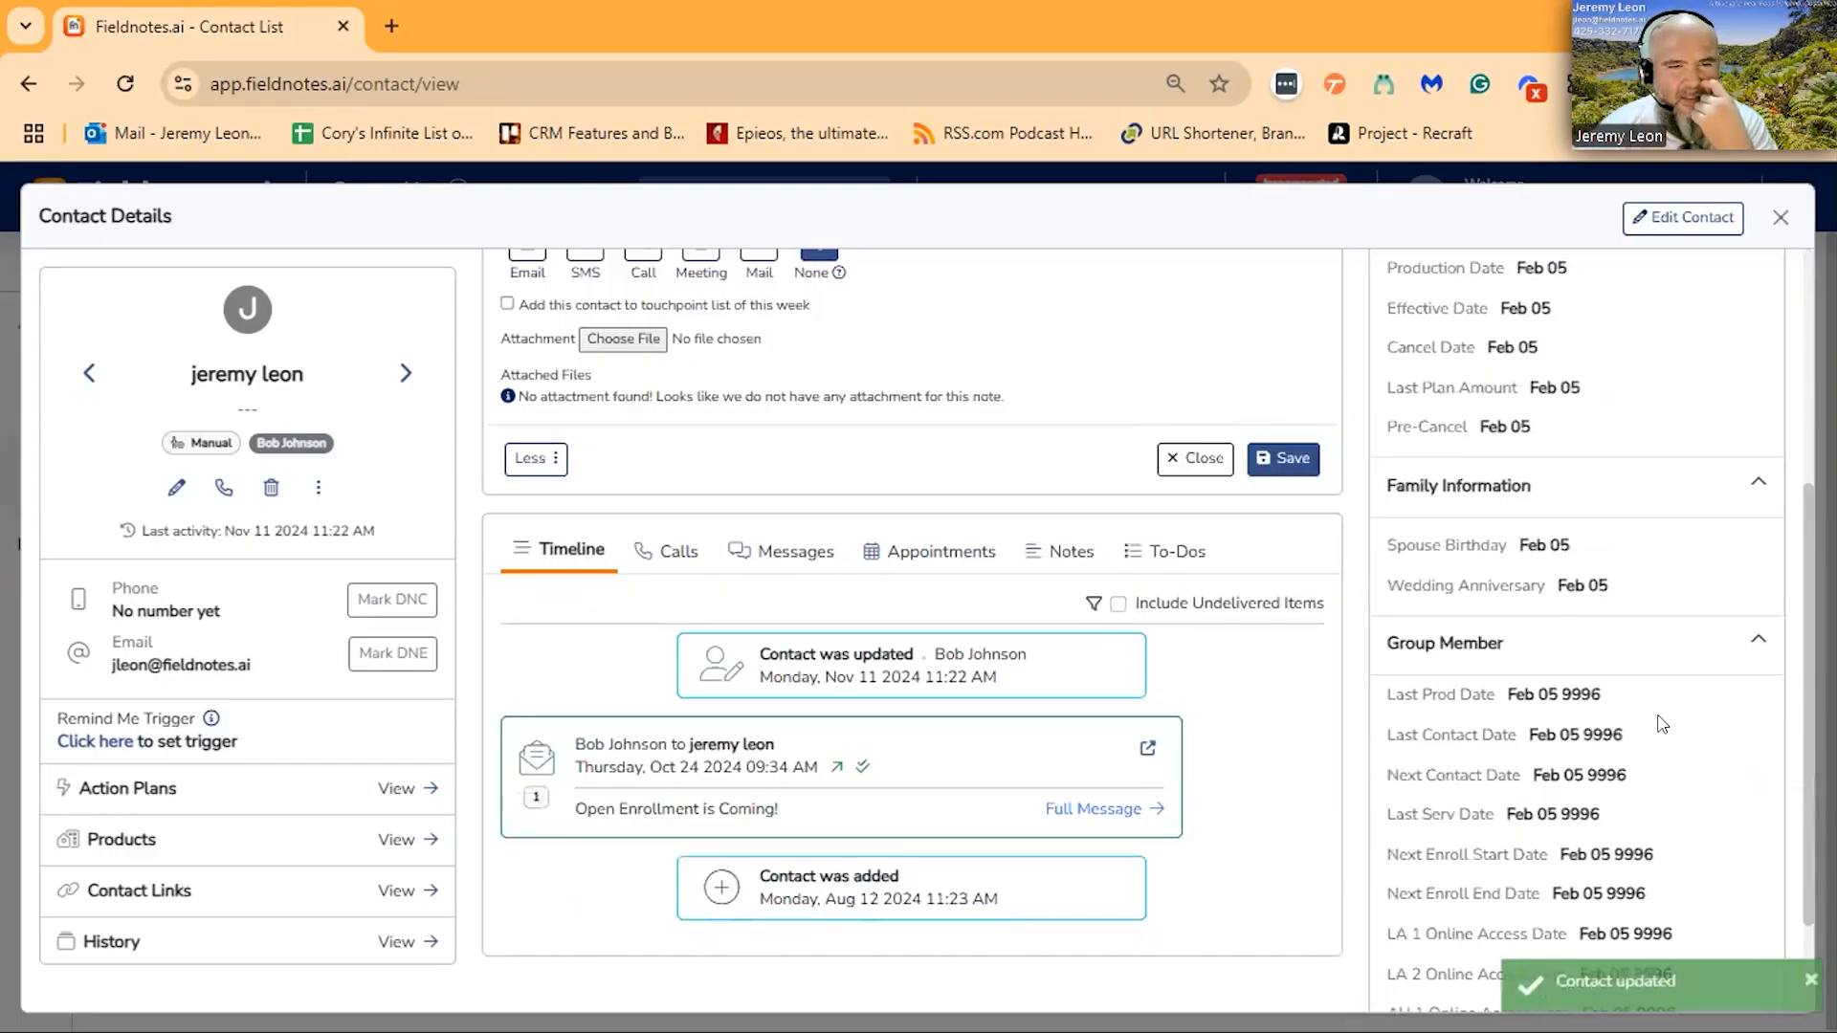
# - Review the saved date fields, reopen the contact for editing, and save the Birthday with the contact's birth year added
pyautogui.scroll(-2, 1662, 724)
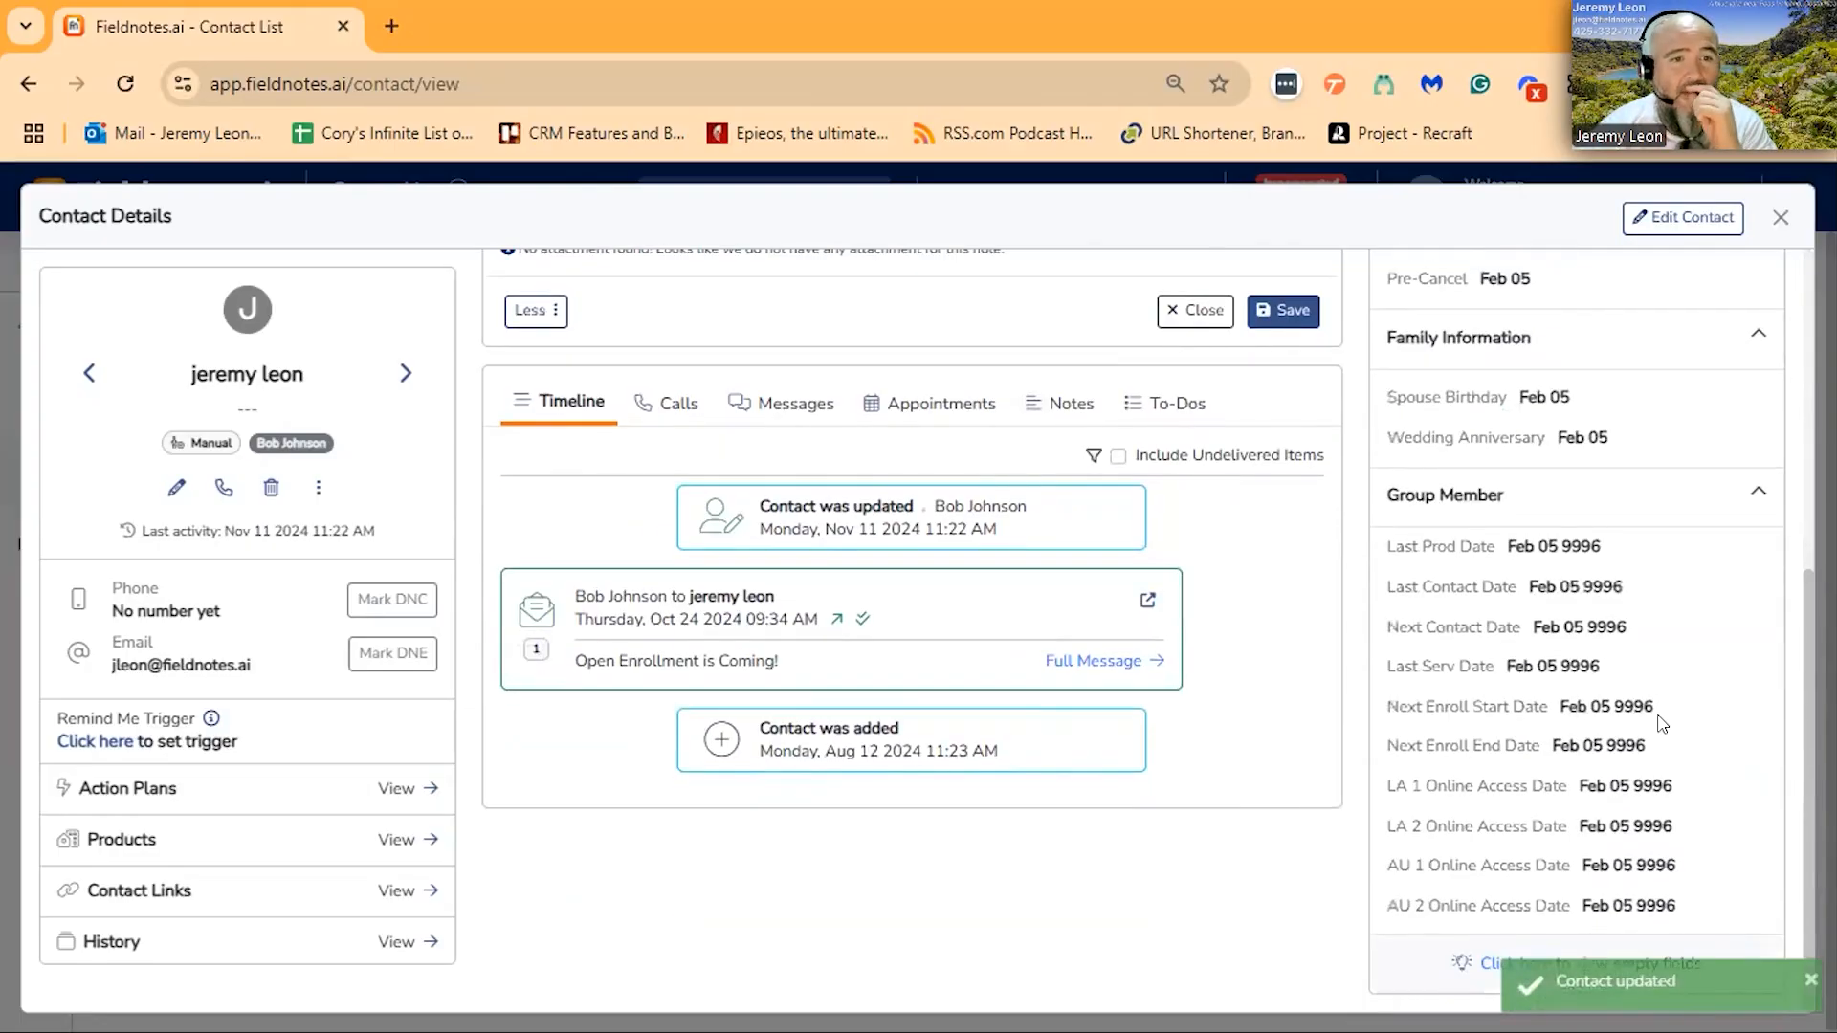
pyautogui.scroll(5, 1660, 724)
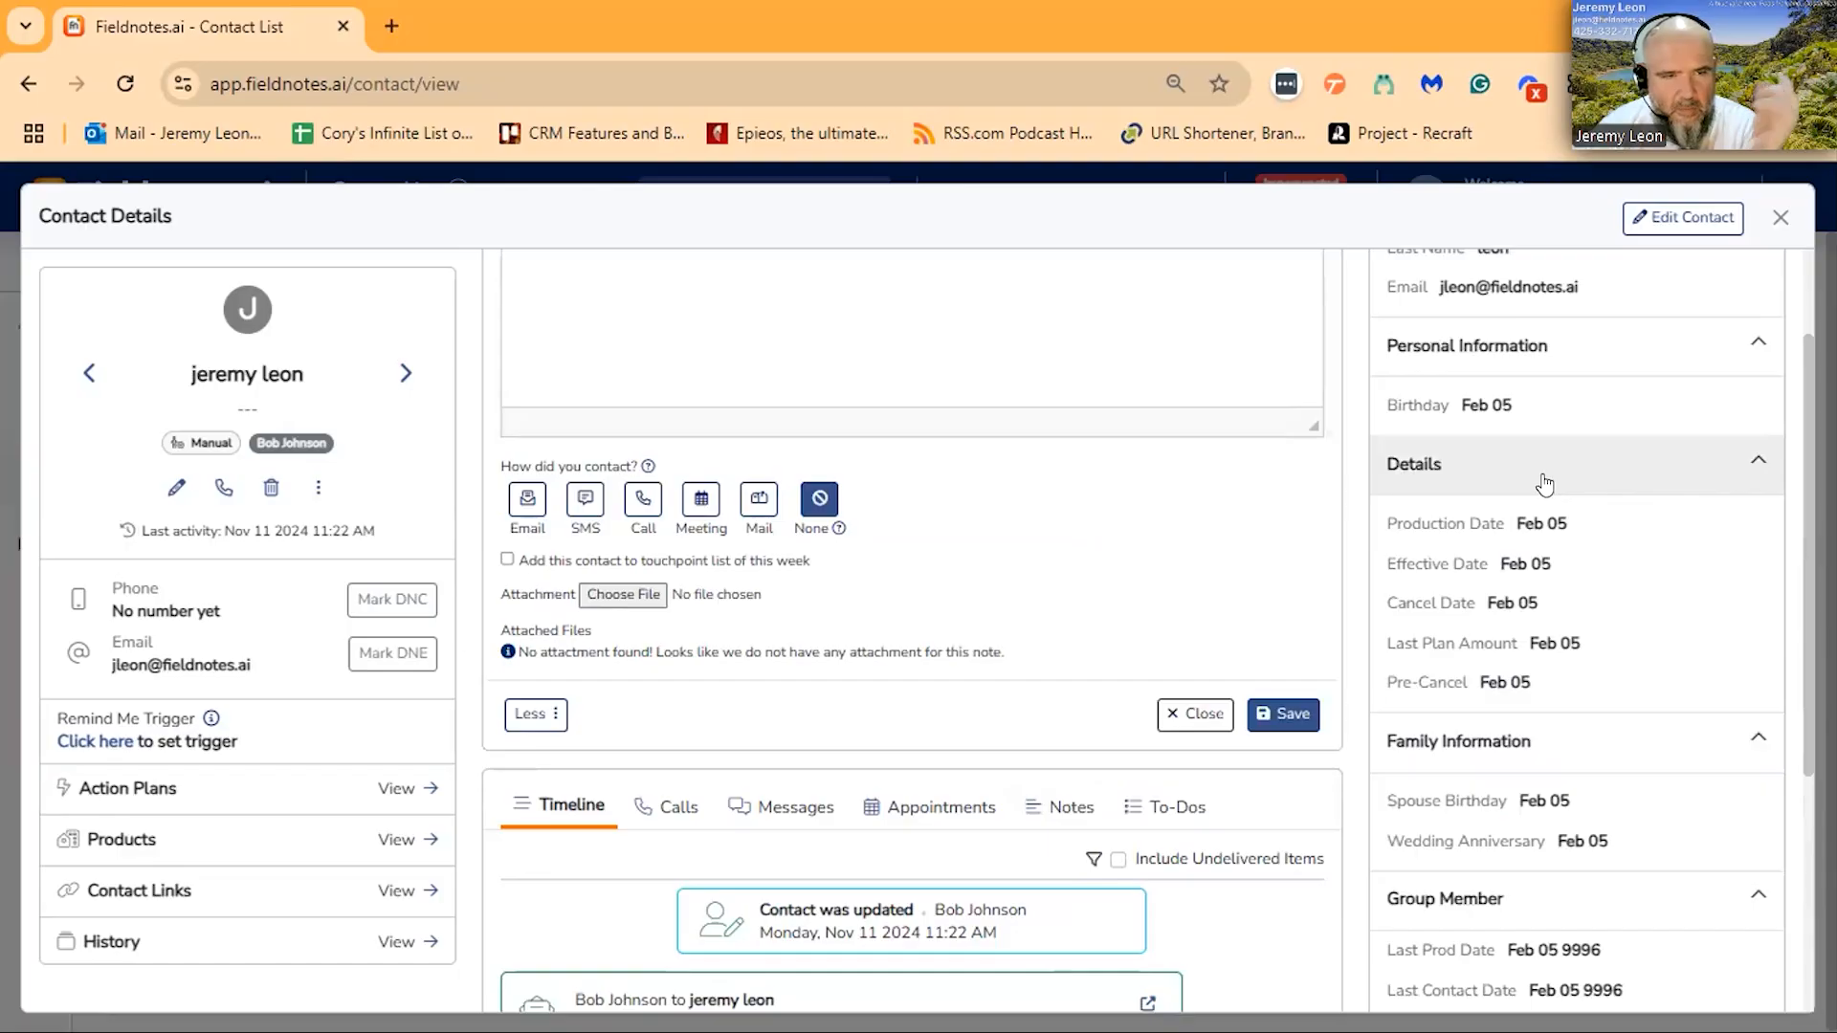
pyautogui.scroll(-3, 1564, 517)
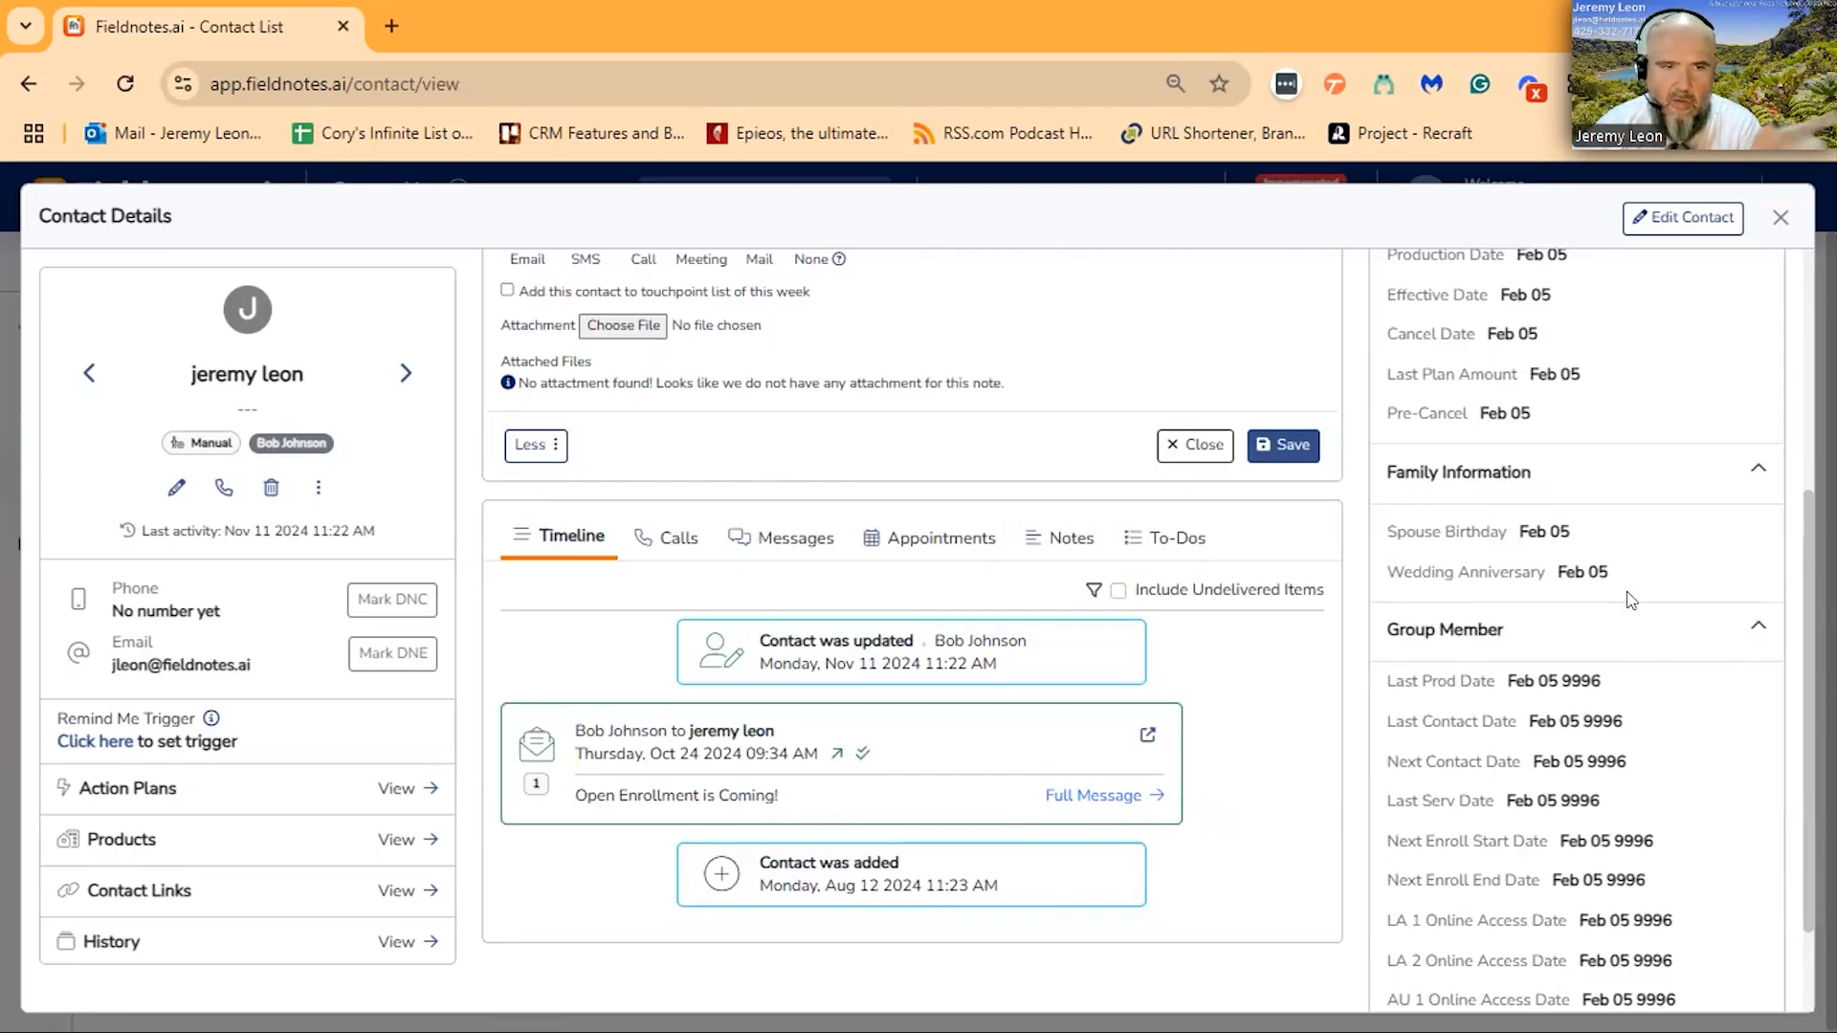
pyautogui.click(1671, 222)
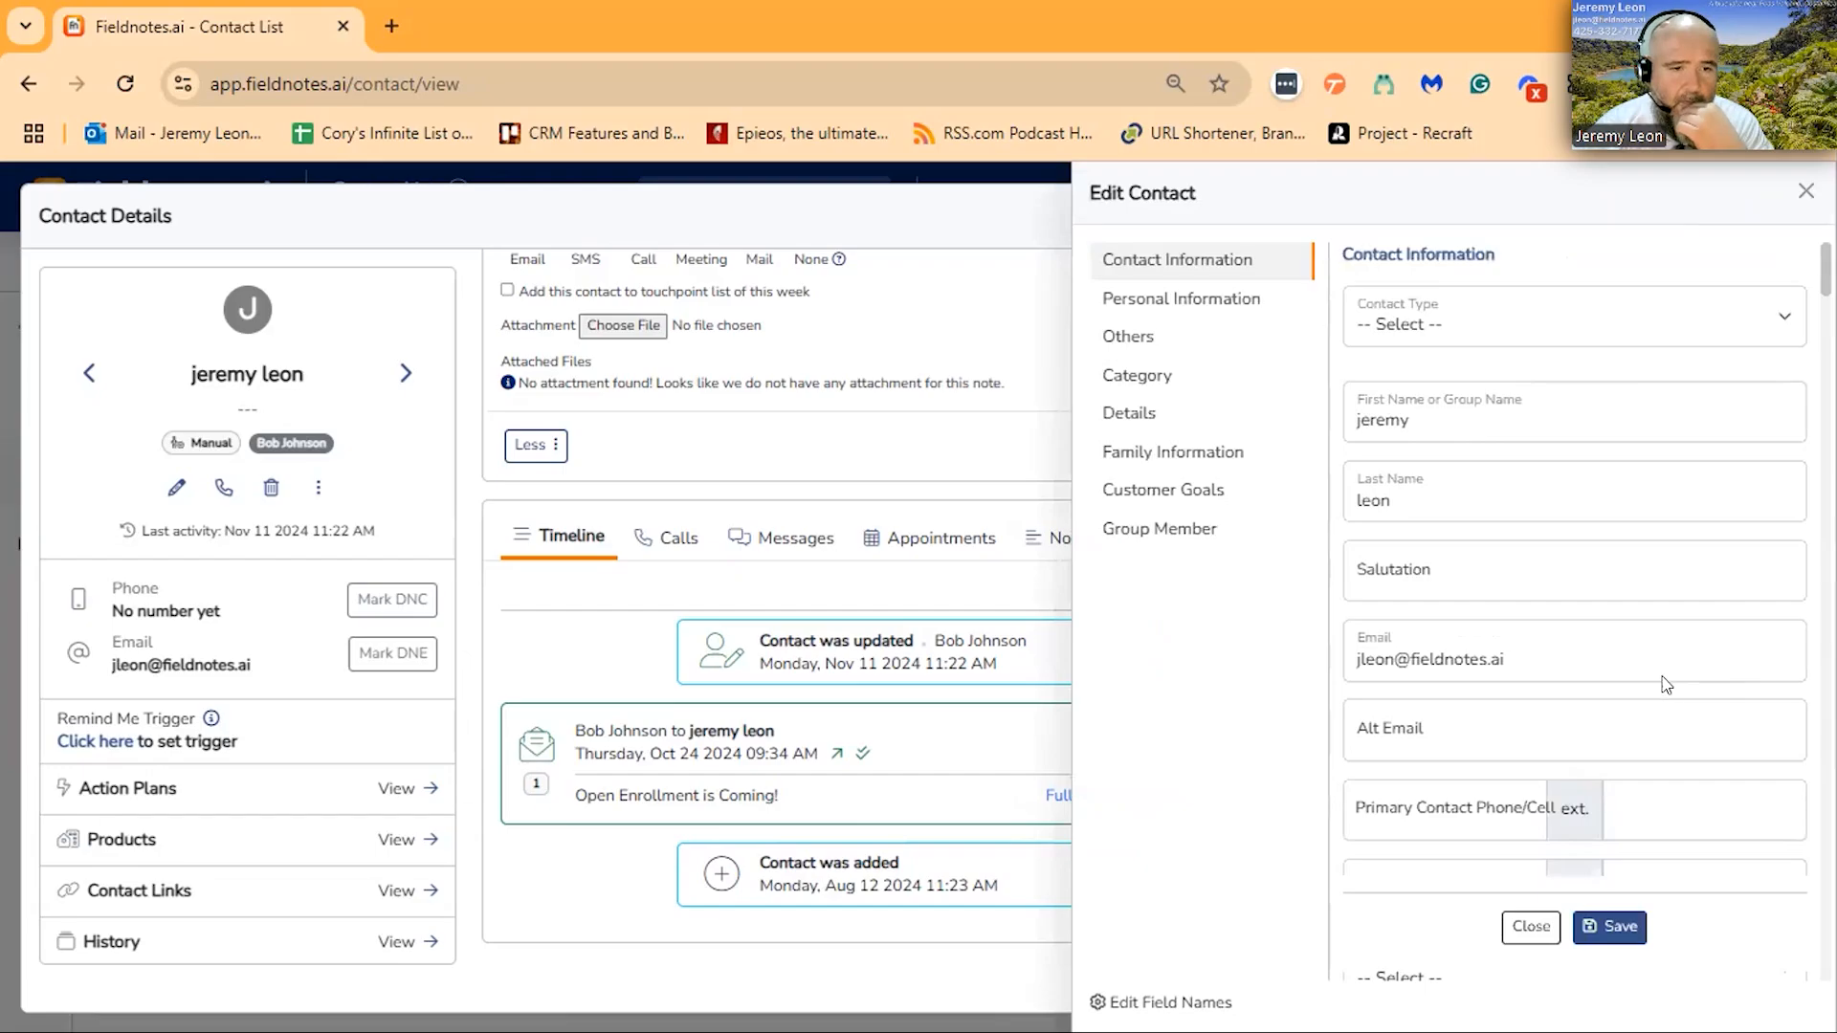
pyautogui.scroll(-10, 1666, 684)
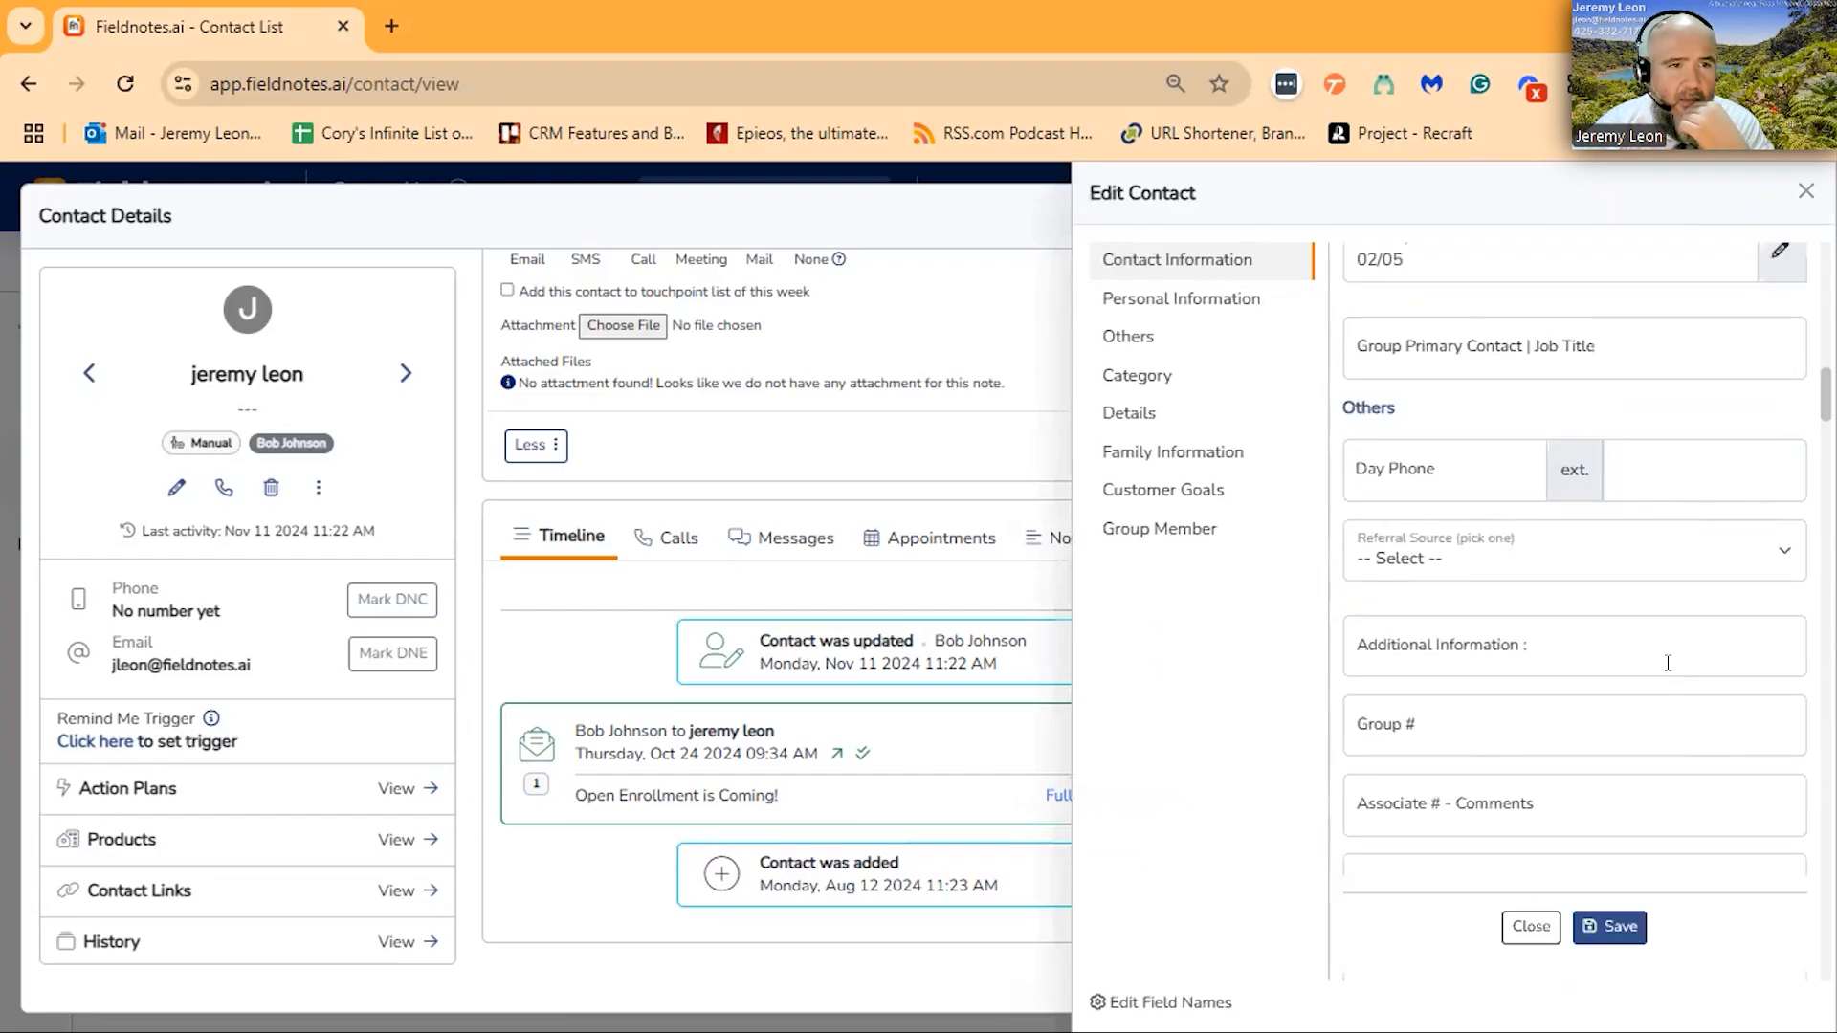
pyautogui.scroll(-5, 1655, 642)
pyautogui.scroll(9, 1657, 643)
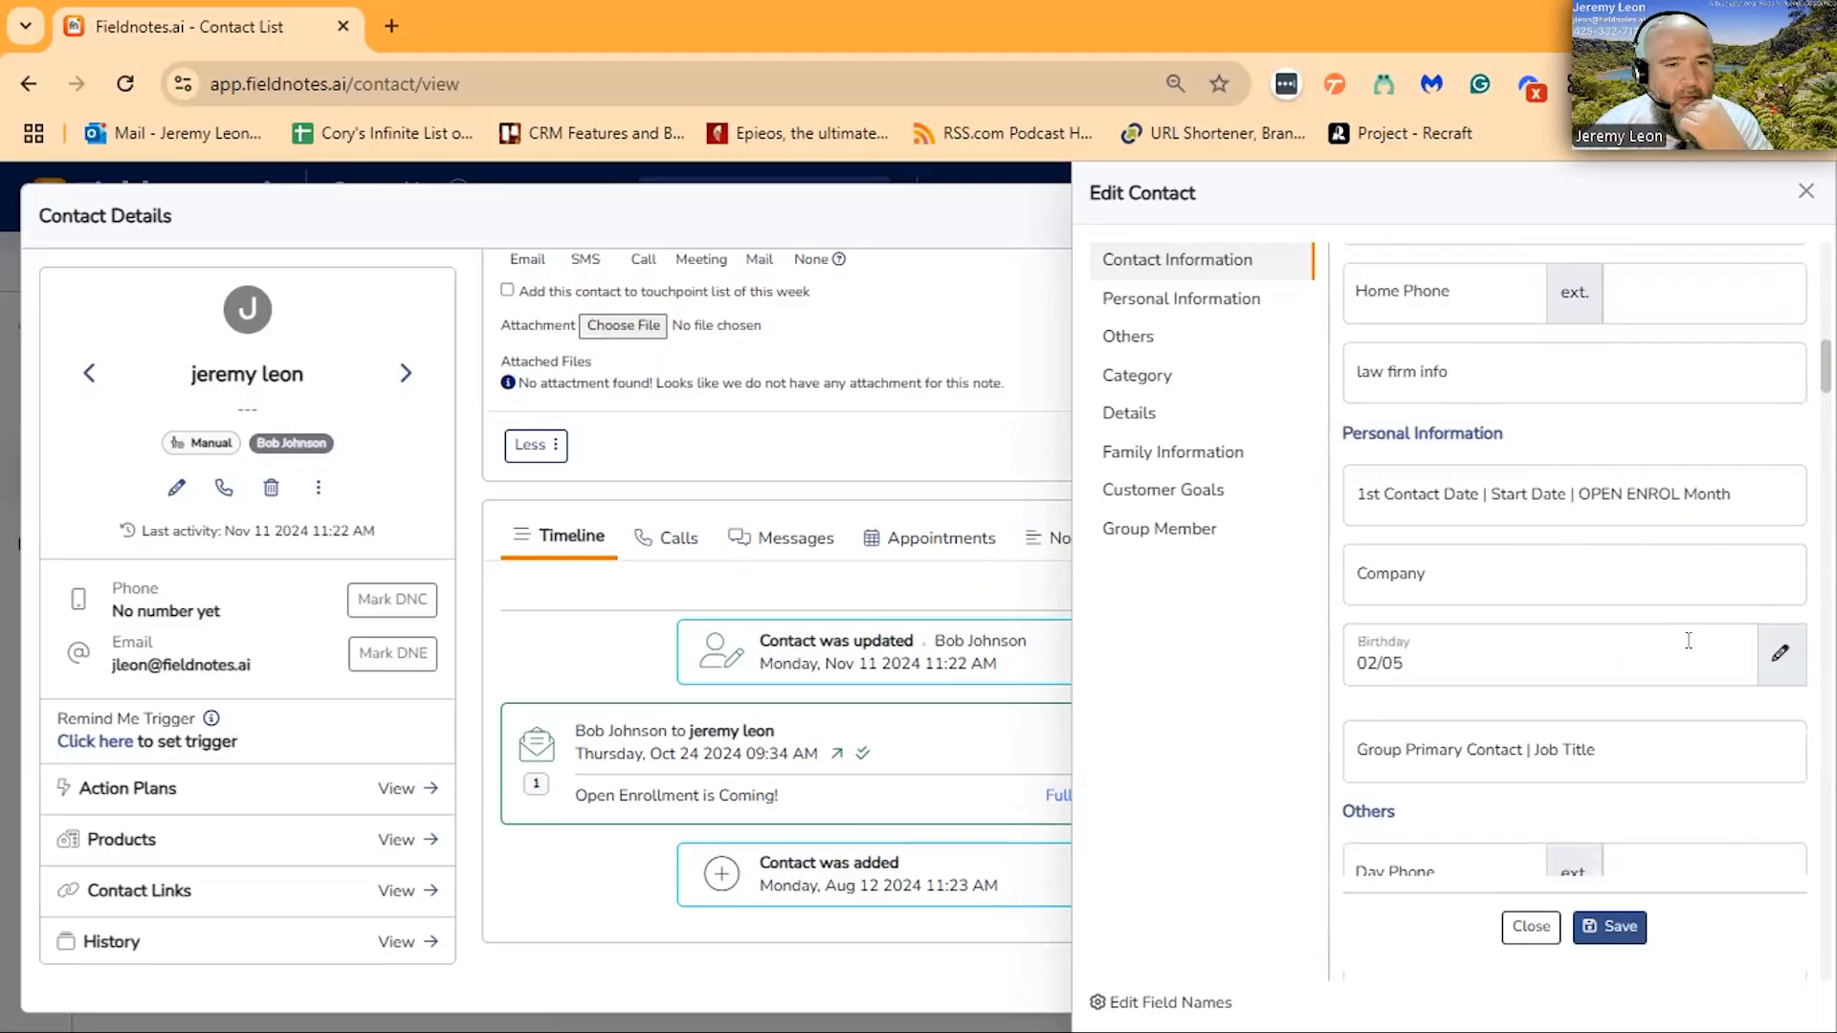
pyautogui.click(1780, 652)
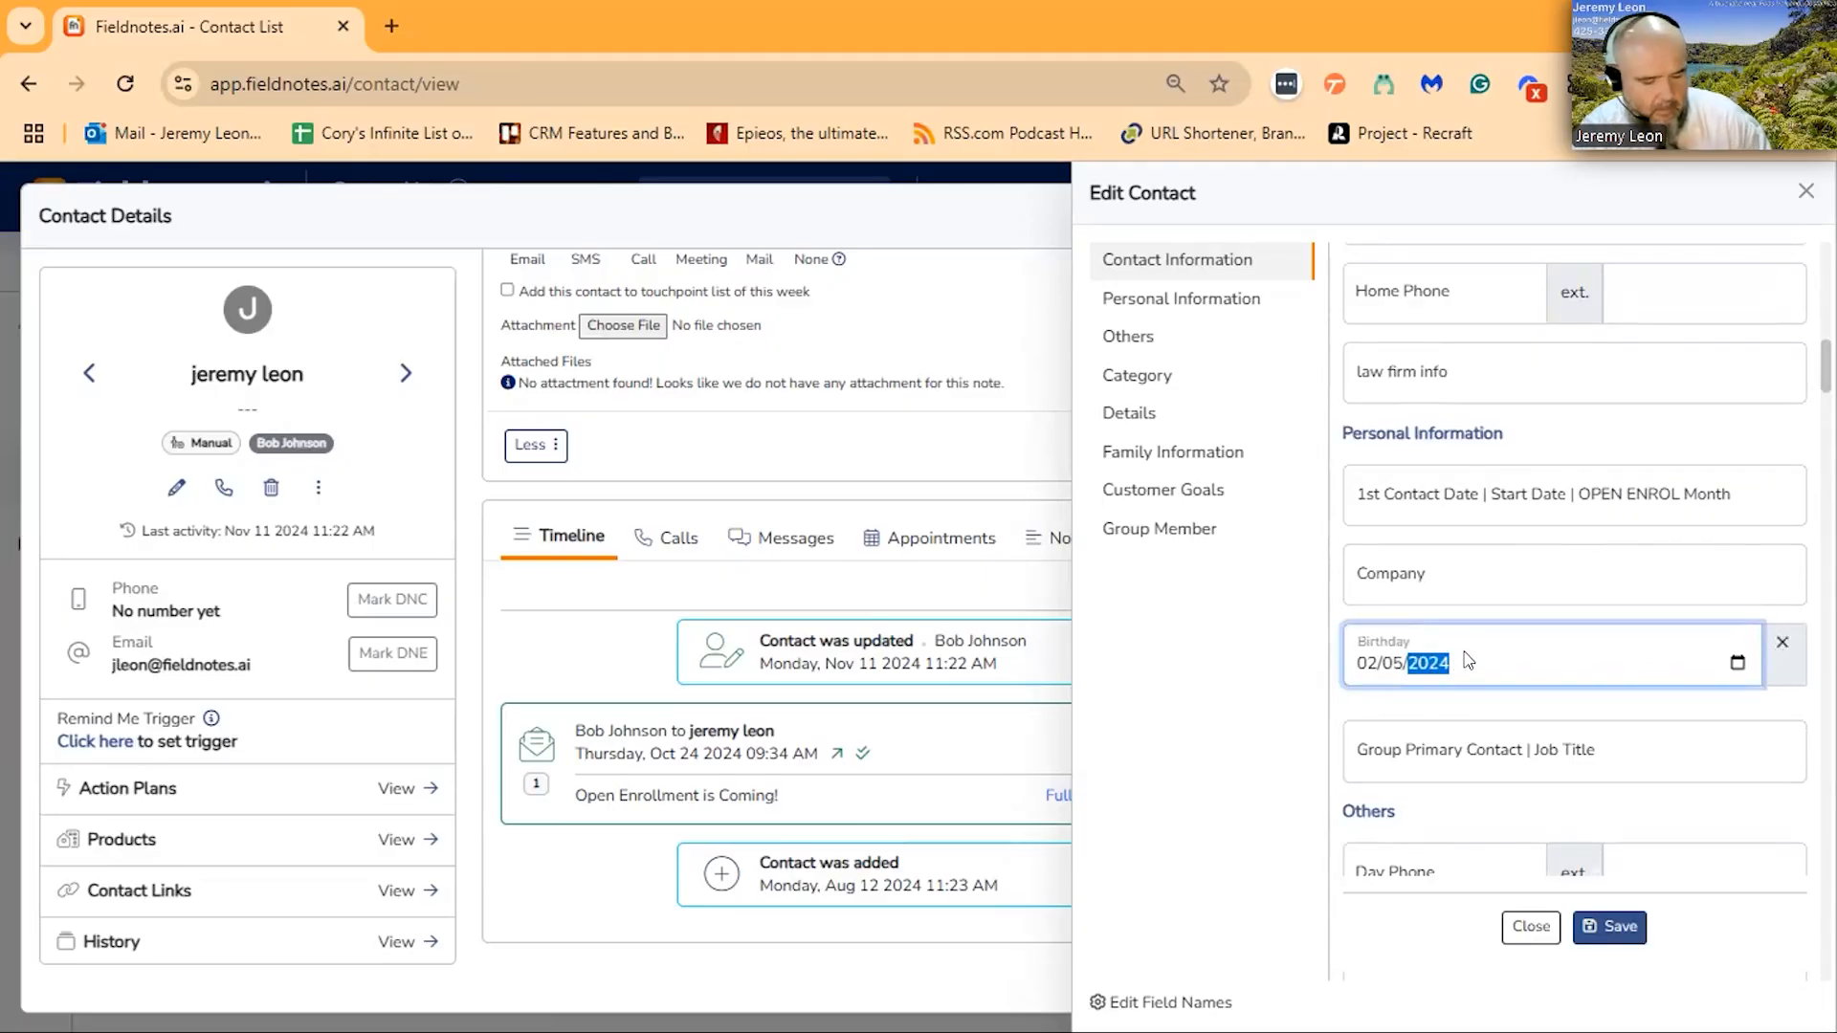
pyautogui.write('1')
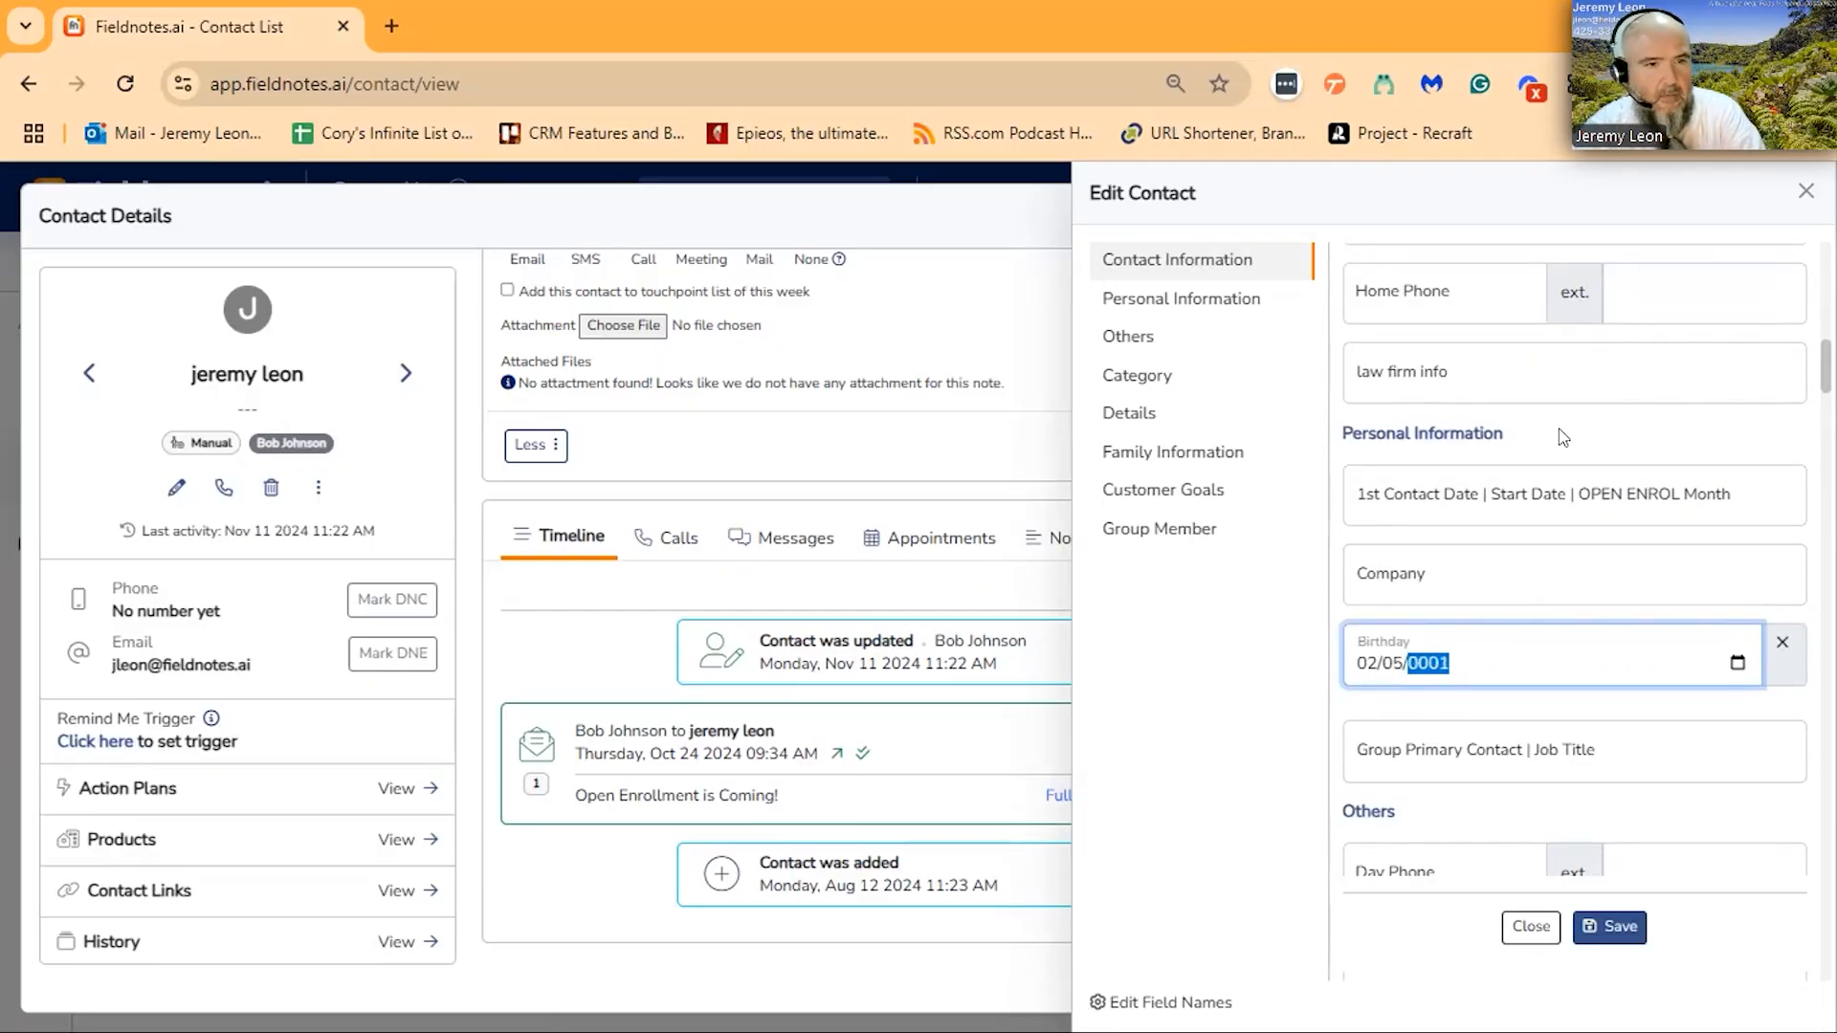
pyautogui.write('982')
pyautogui.click(1610, 927)
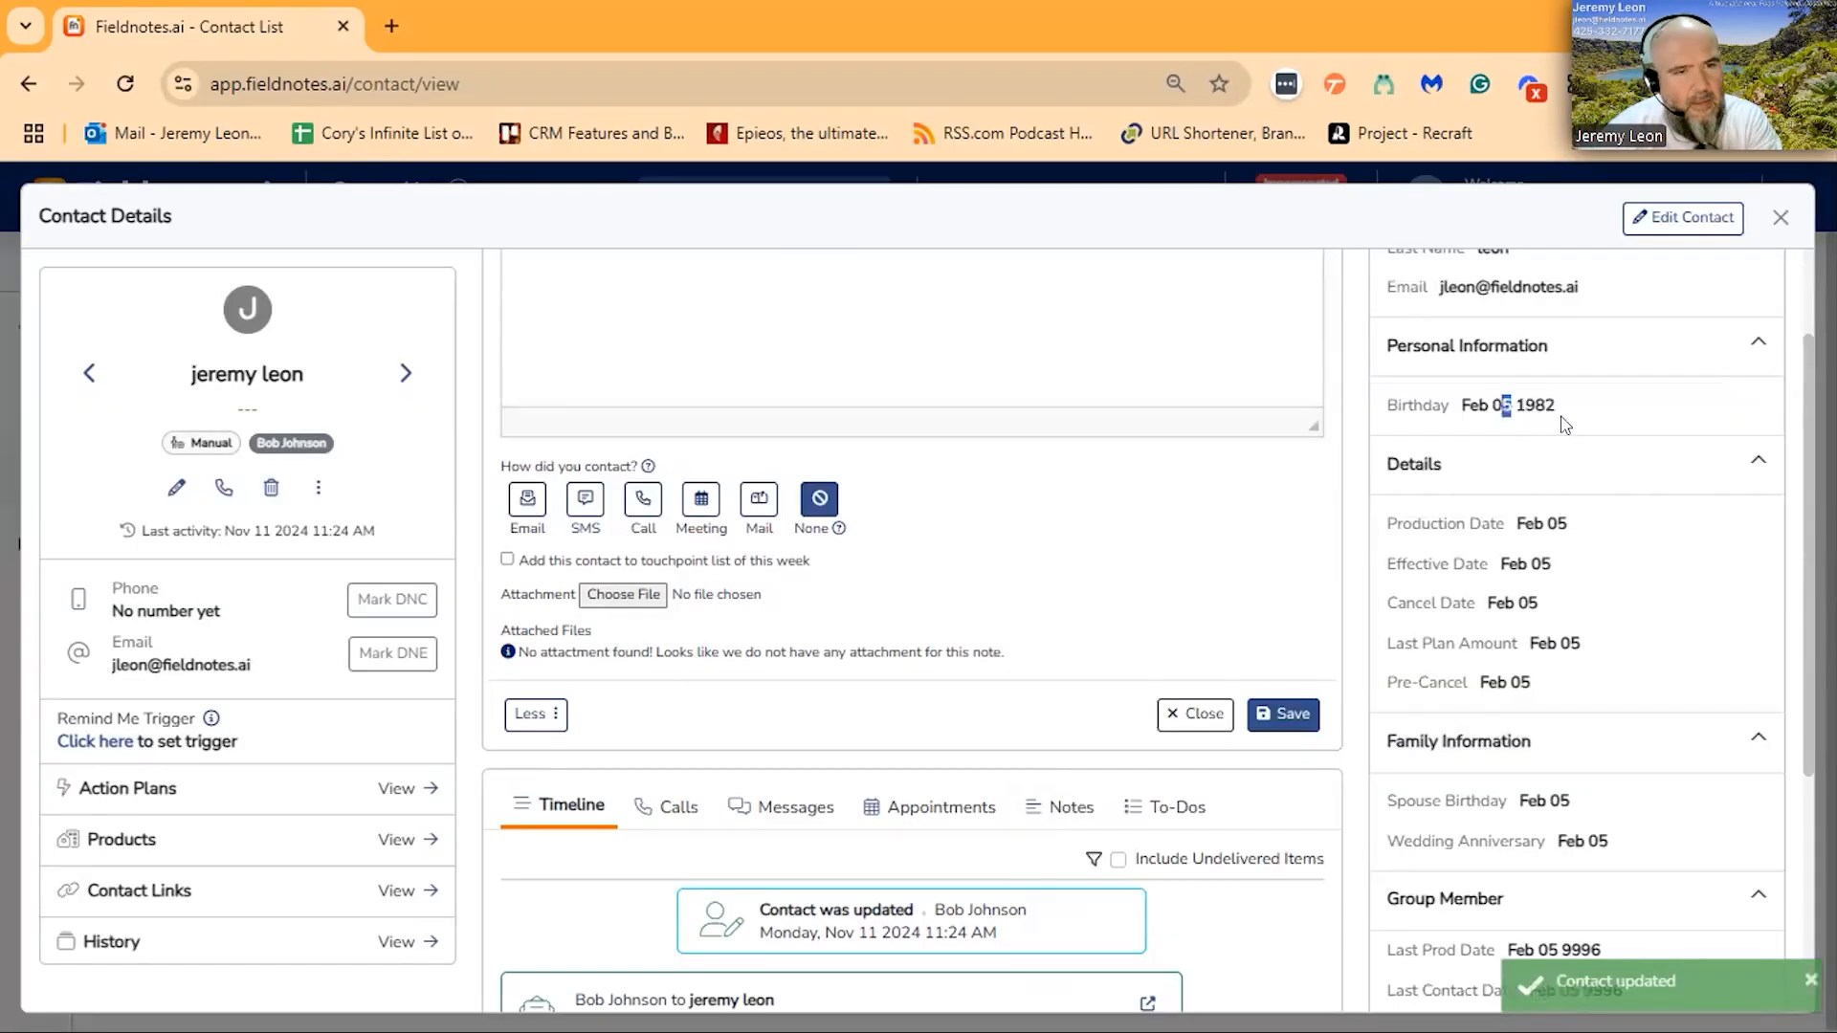
pyautogui.moveTo(1560, 417); pyautogui.dragTo(1575, 419)
pyautogui.click(1594, 411)
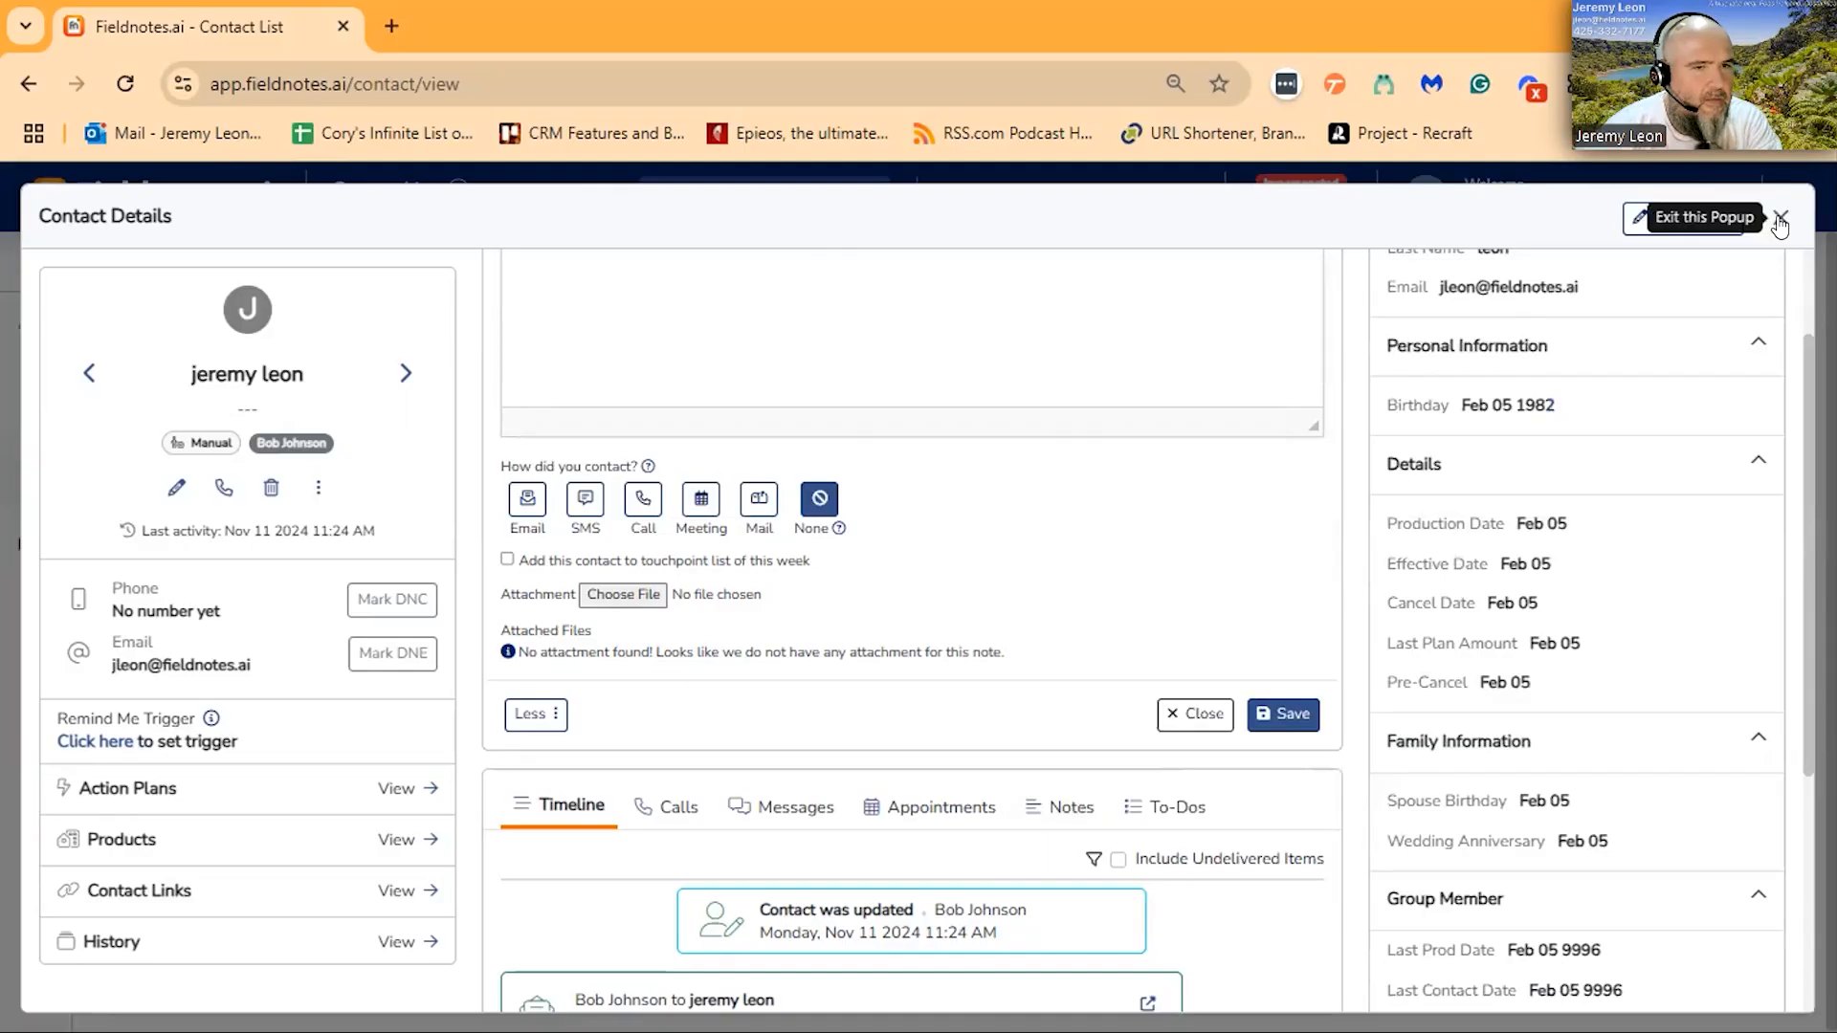
pyautogui.scroll(2, 1550, 479)
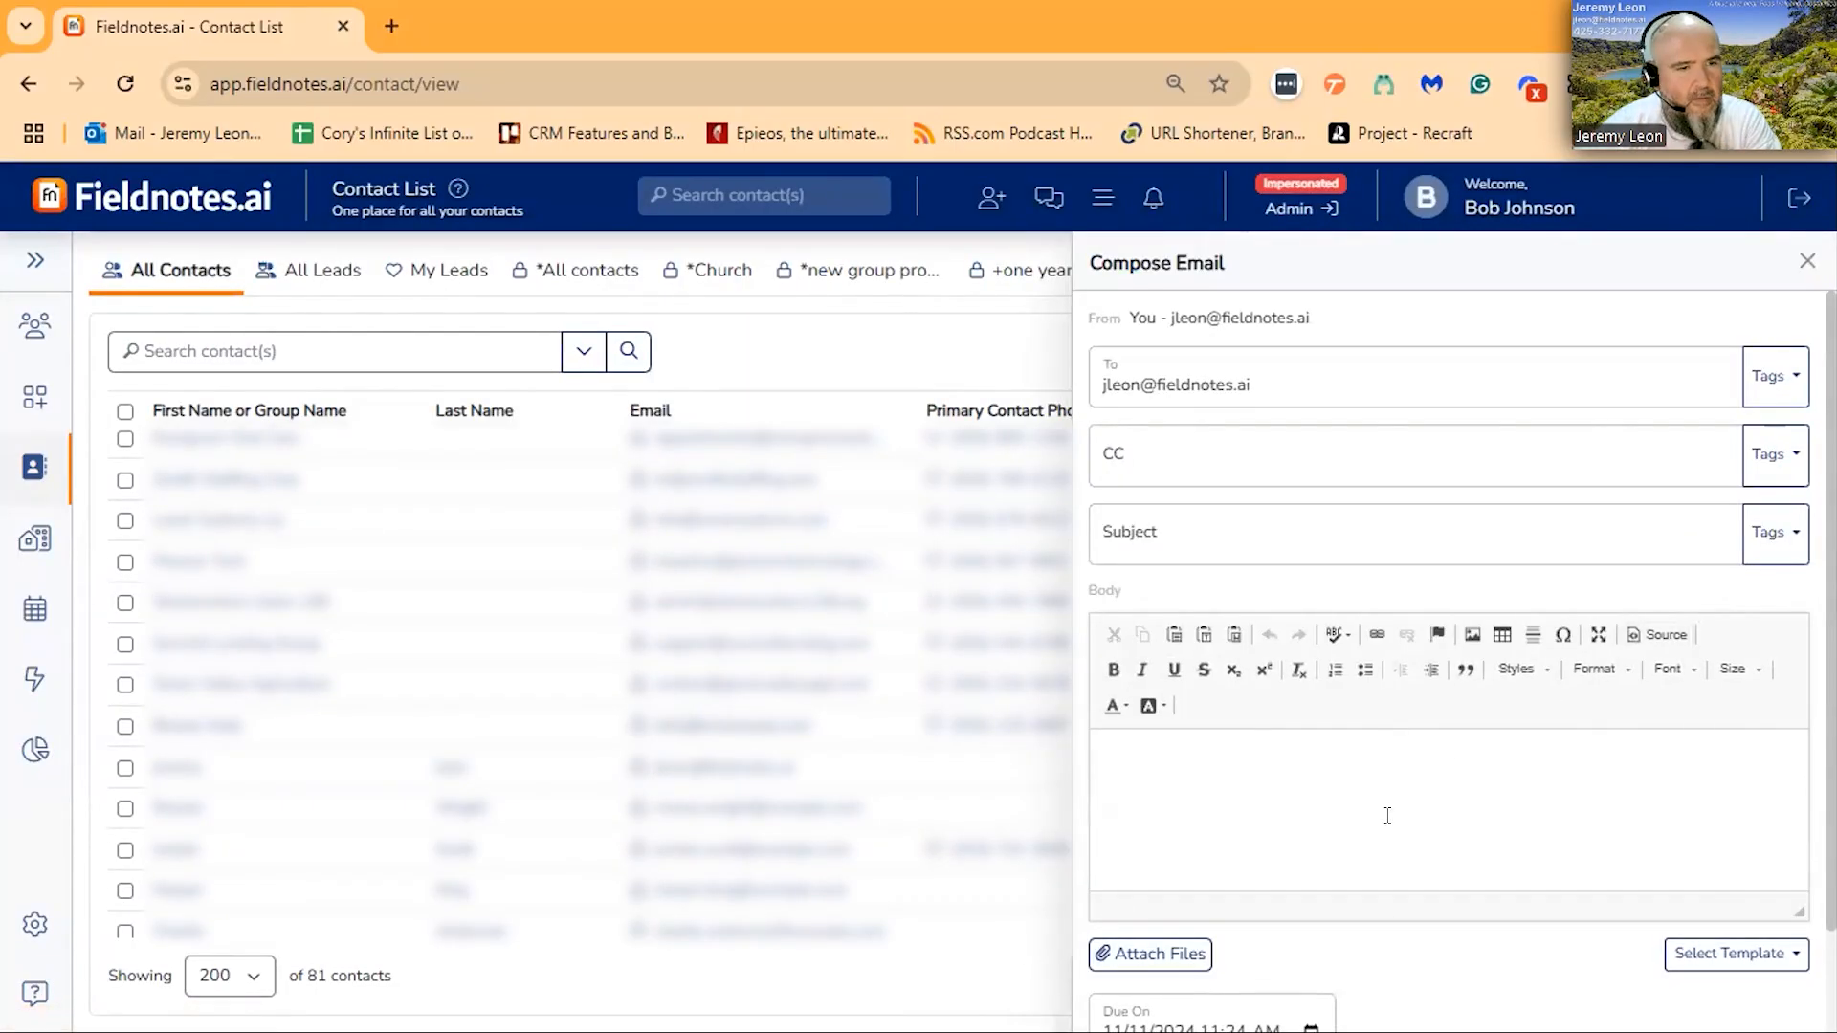
pyautogui.click(1352, 768)
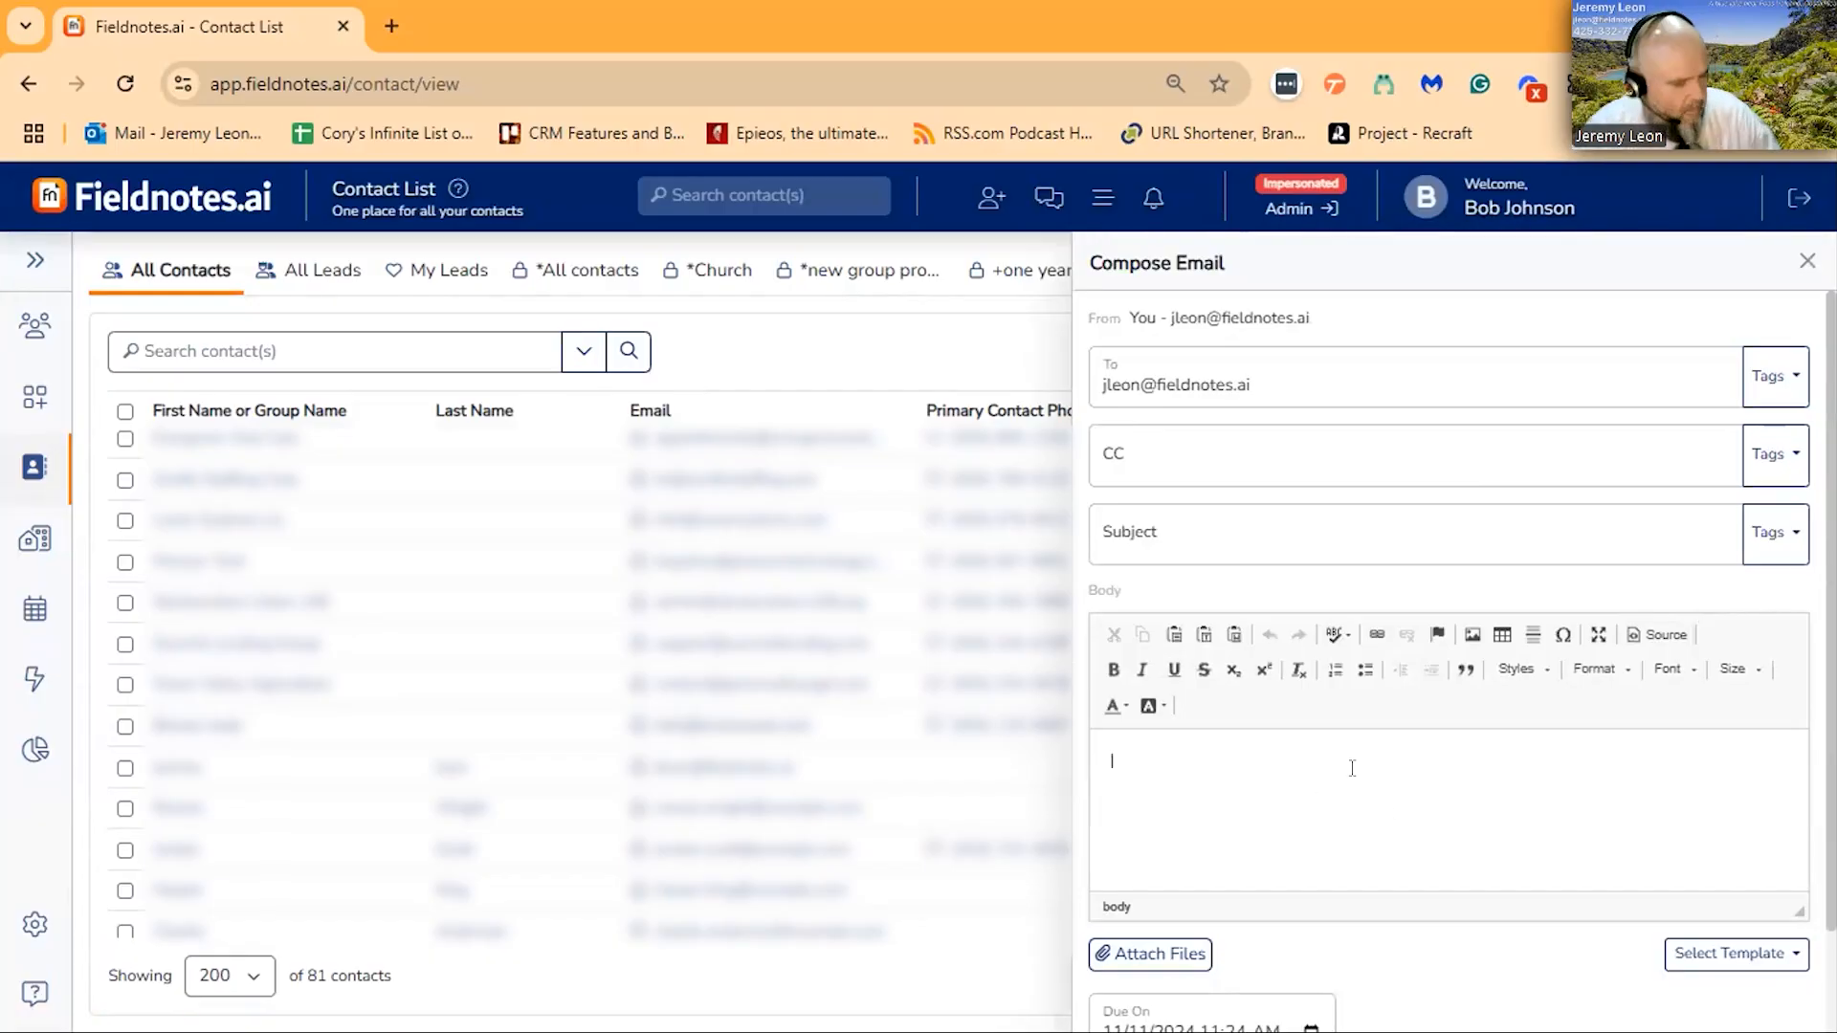
pyautogui.write('@')
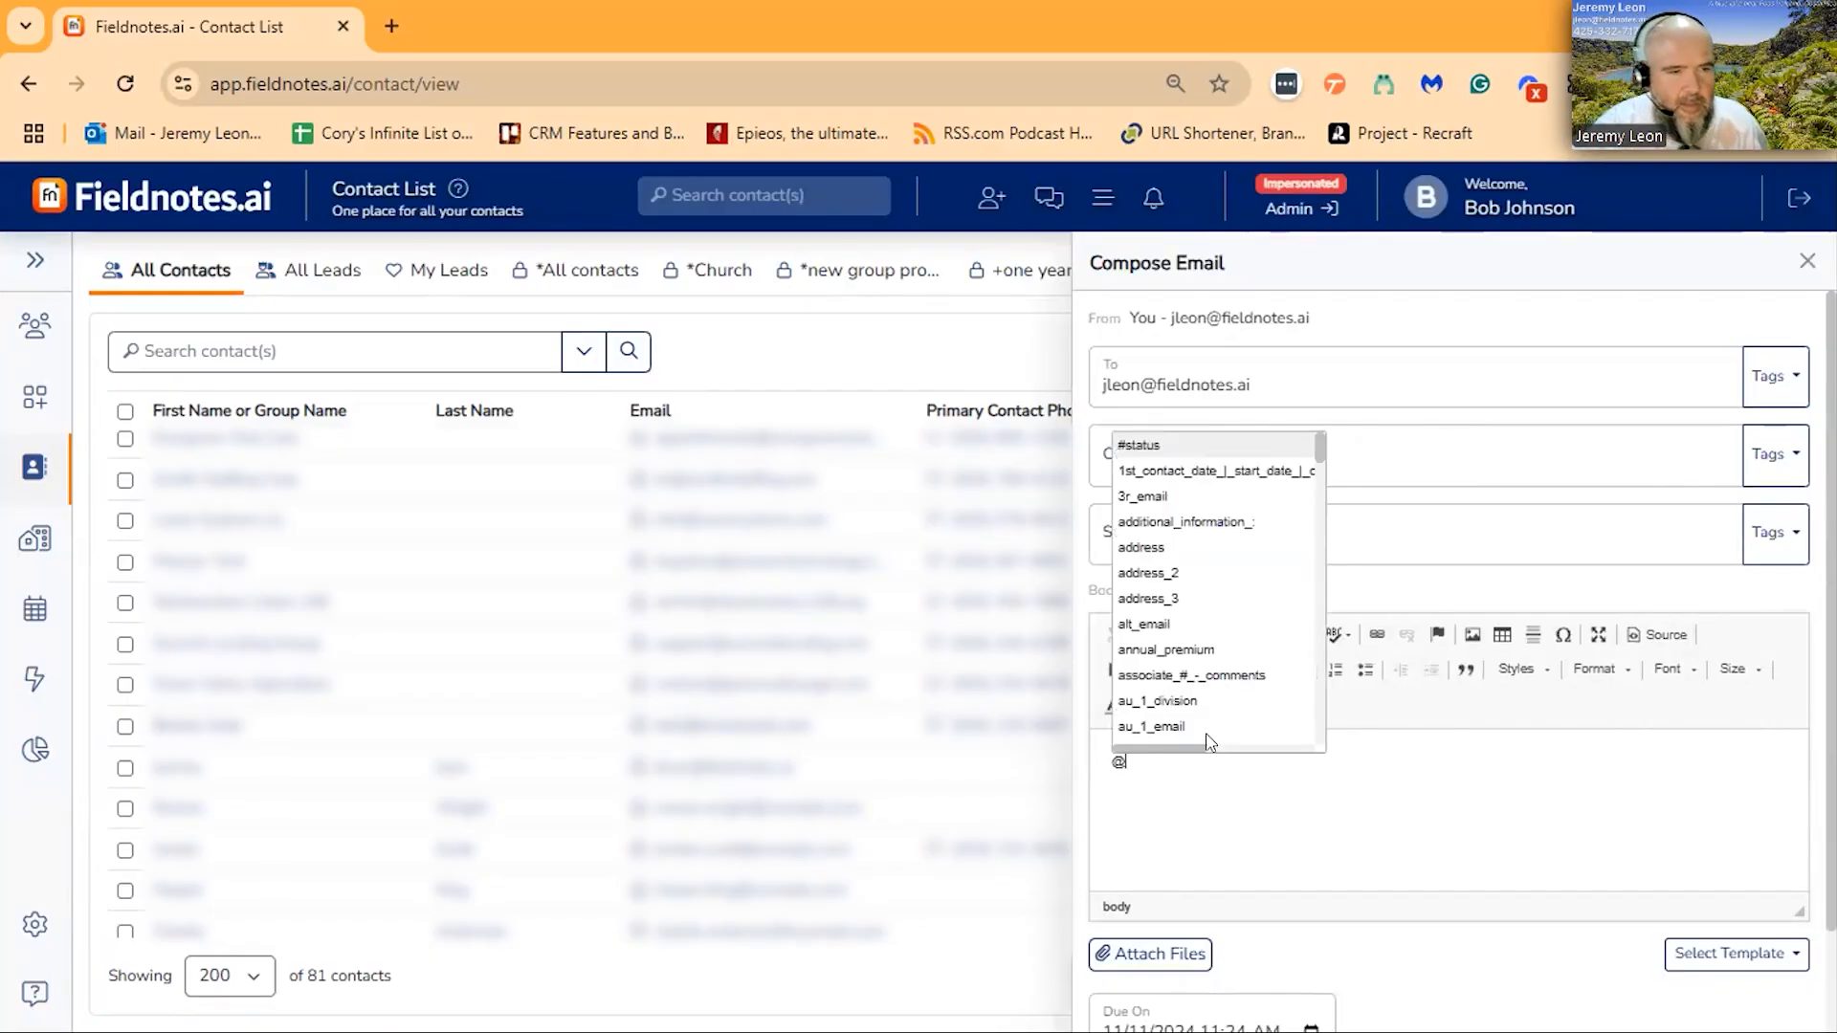
pyautogui.scroll(-1, 1213, 670)
pyautogui.scroll(-3, 1261, 583)
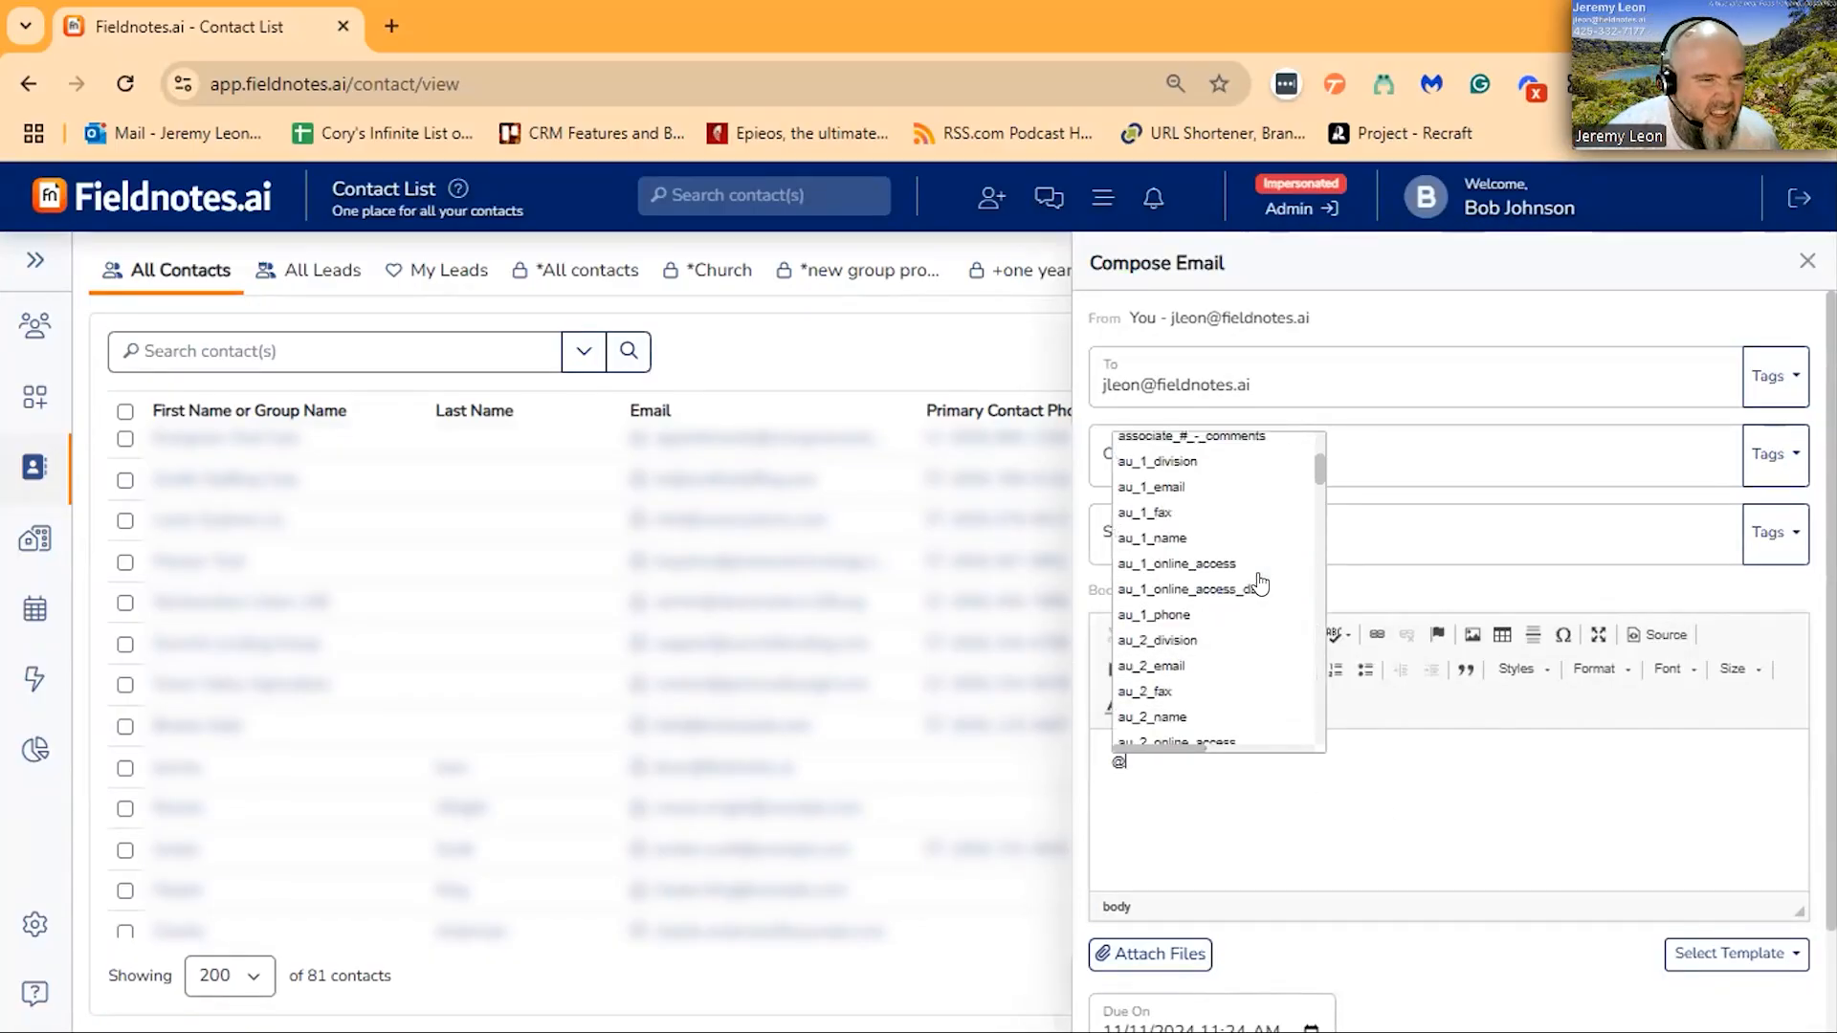
pyautogui.scroll(-1, 1261, 584)
pyautogui.scroll(-8, 1261, 584)
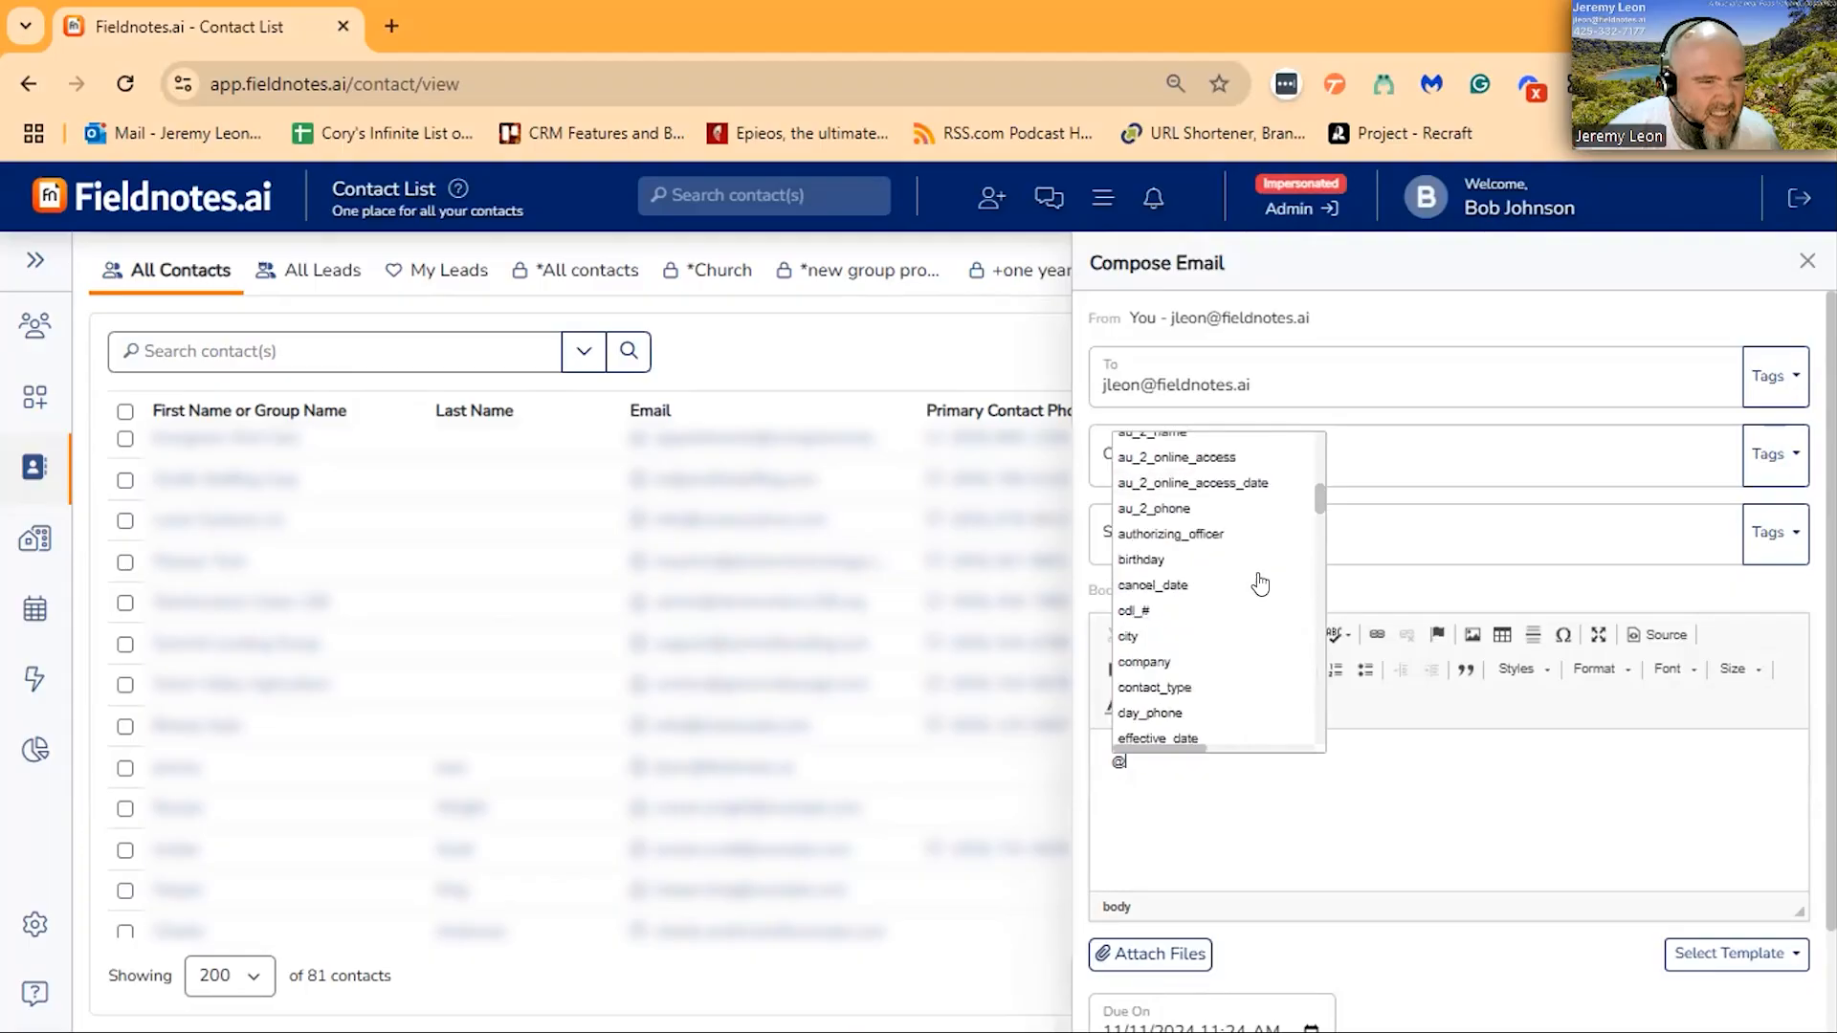
pyautogui.scroll(-10, 1251, 549)
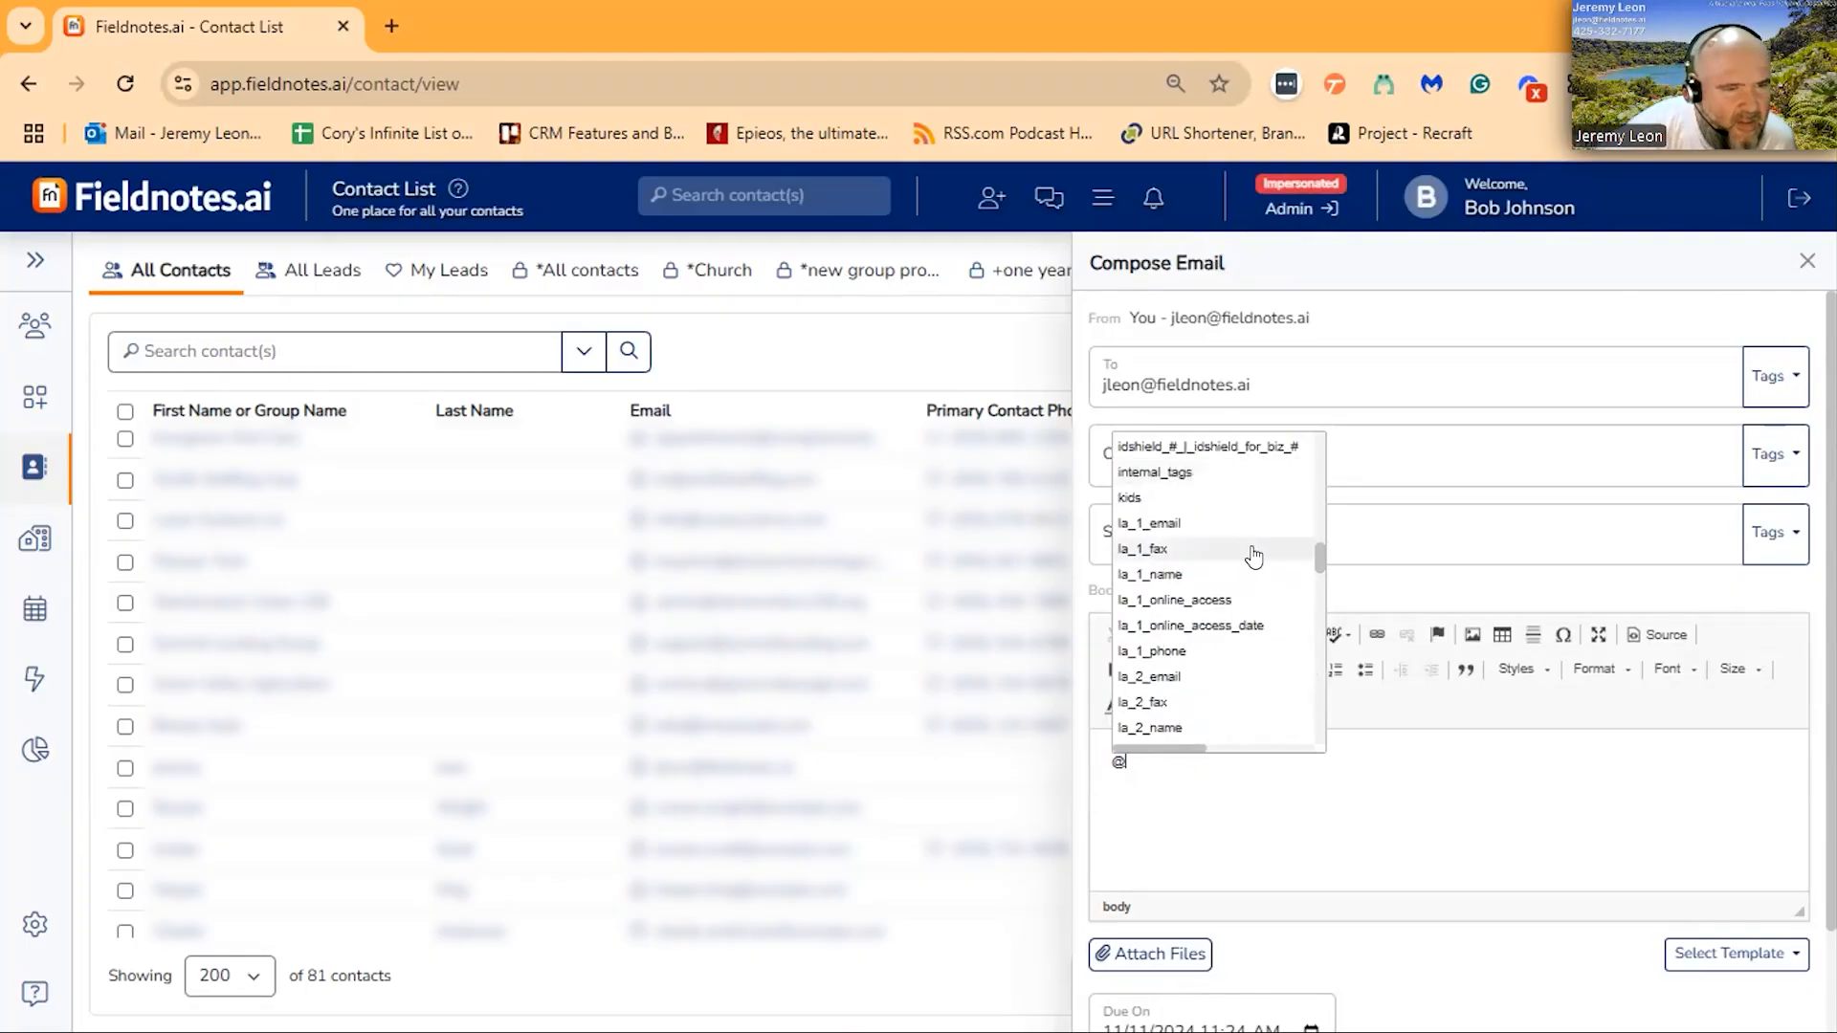
pyautogui.click(1195, 640)
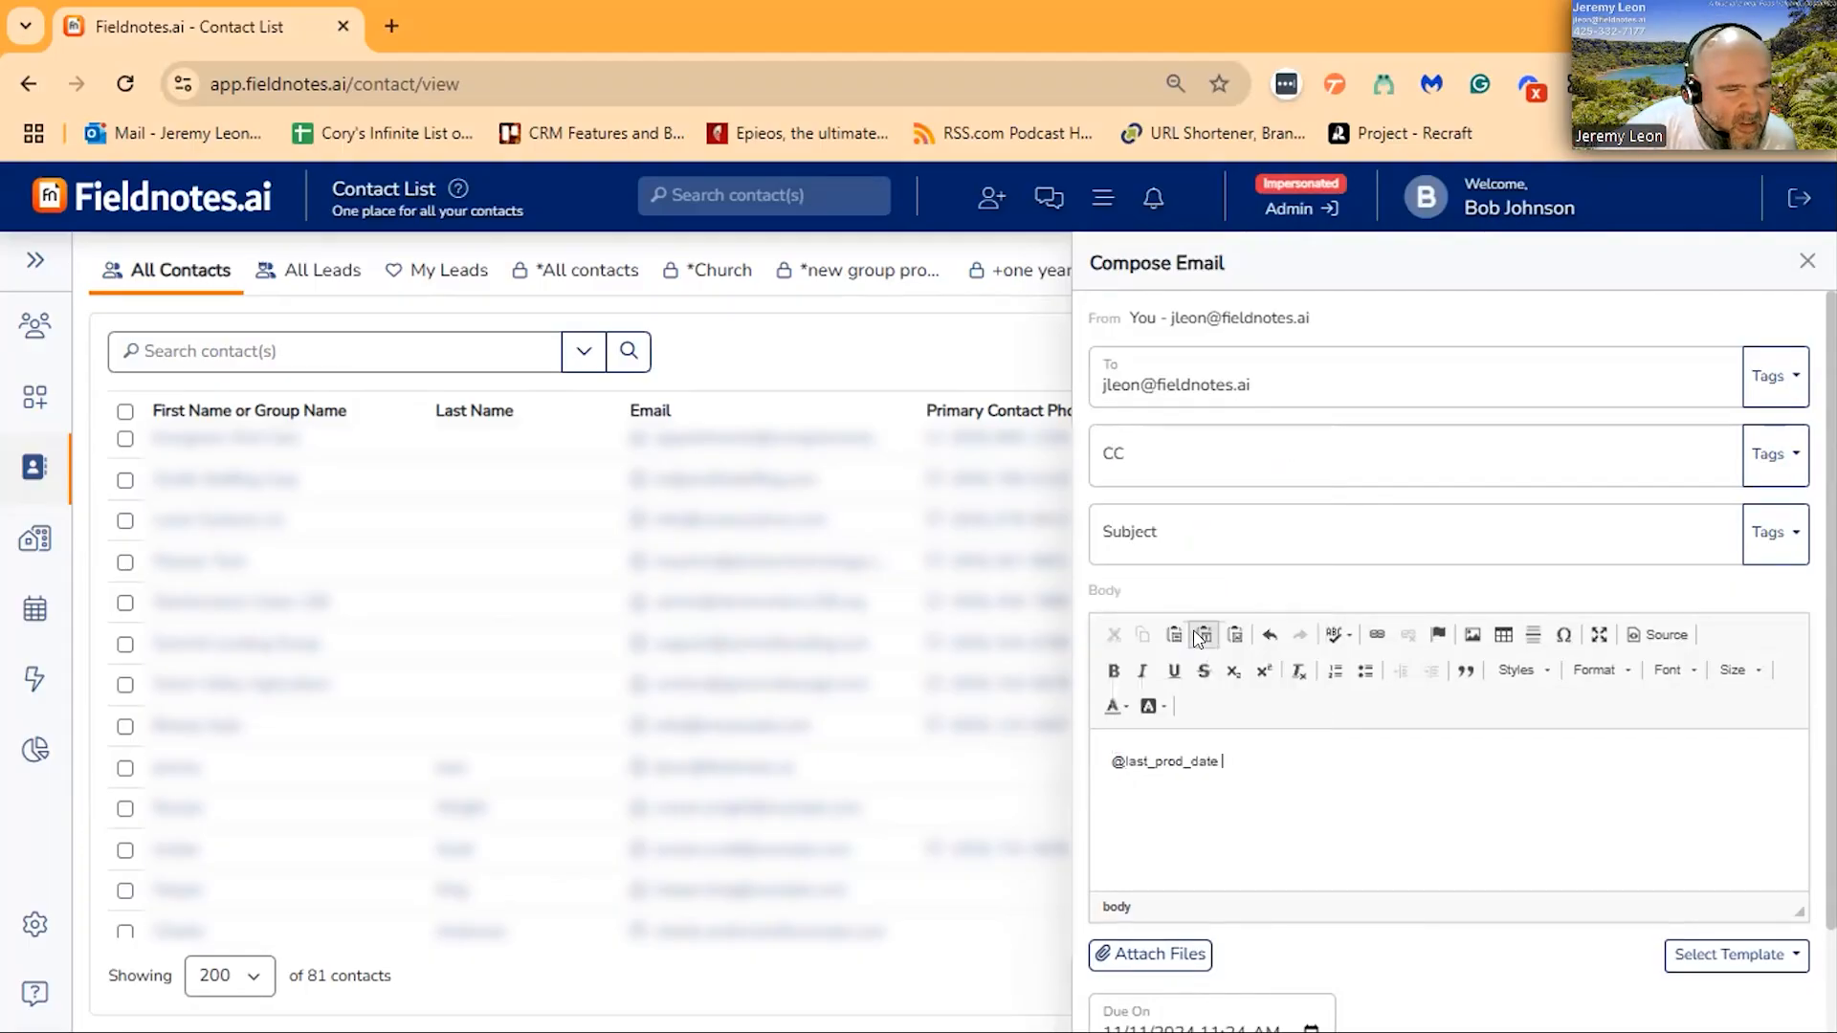
pyautogui.press('Return')
pyautogui.write('@bi')
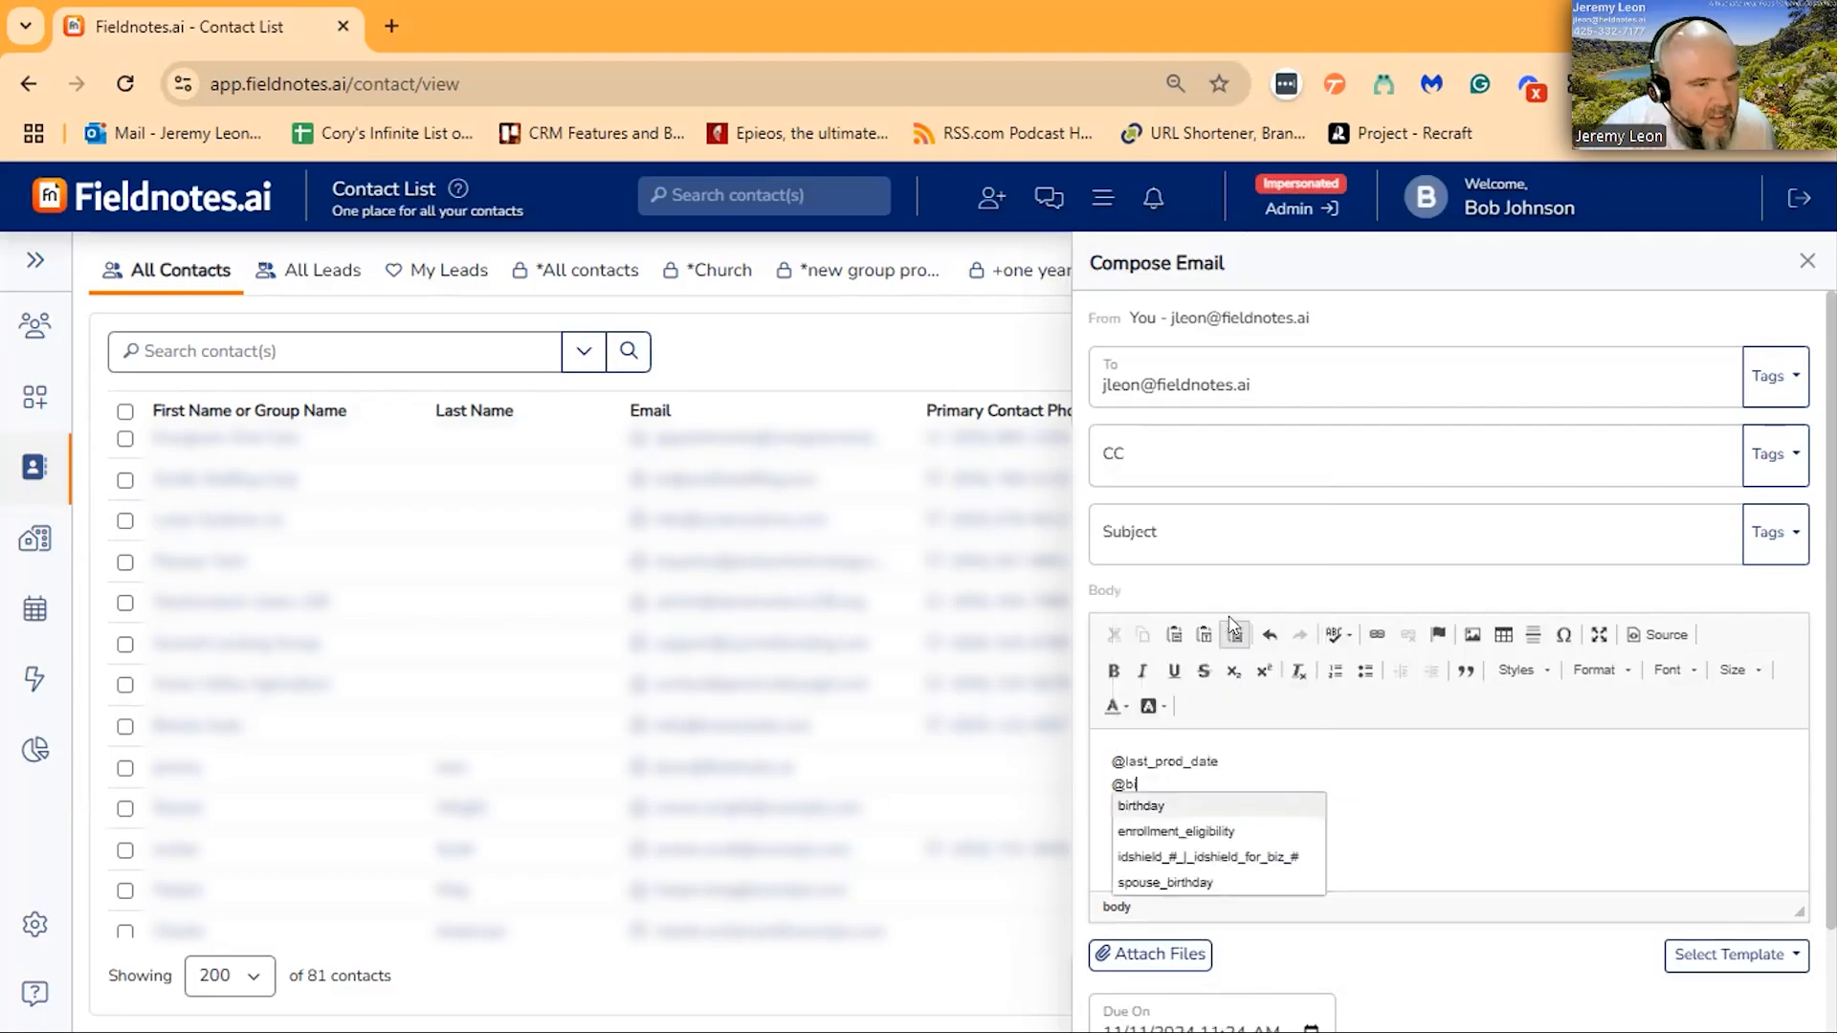
pyautogui.press('BackSpace')
pyautogui.scroll(-15, 1254, 664)
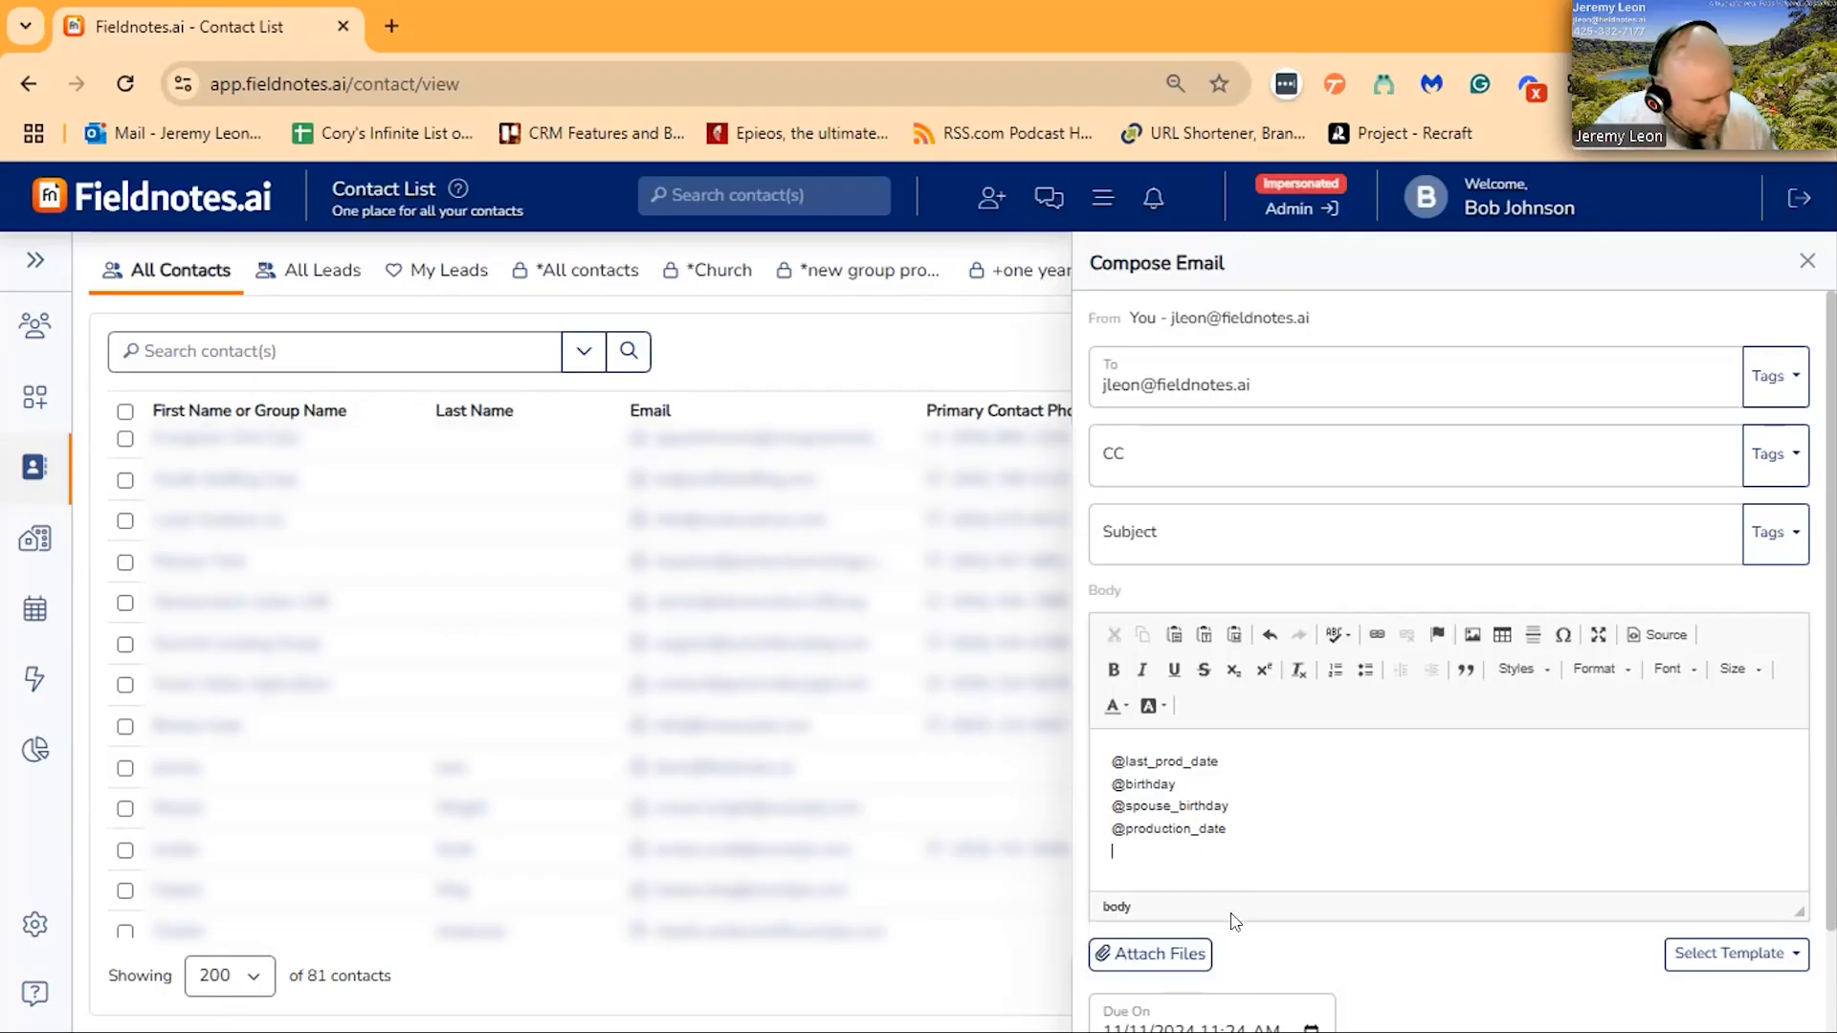
pyautogui.press('Return')
pyautogui.write('@')
pyautogui.scroll(-5, 1292, 660)
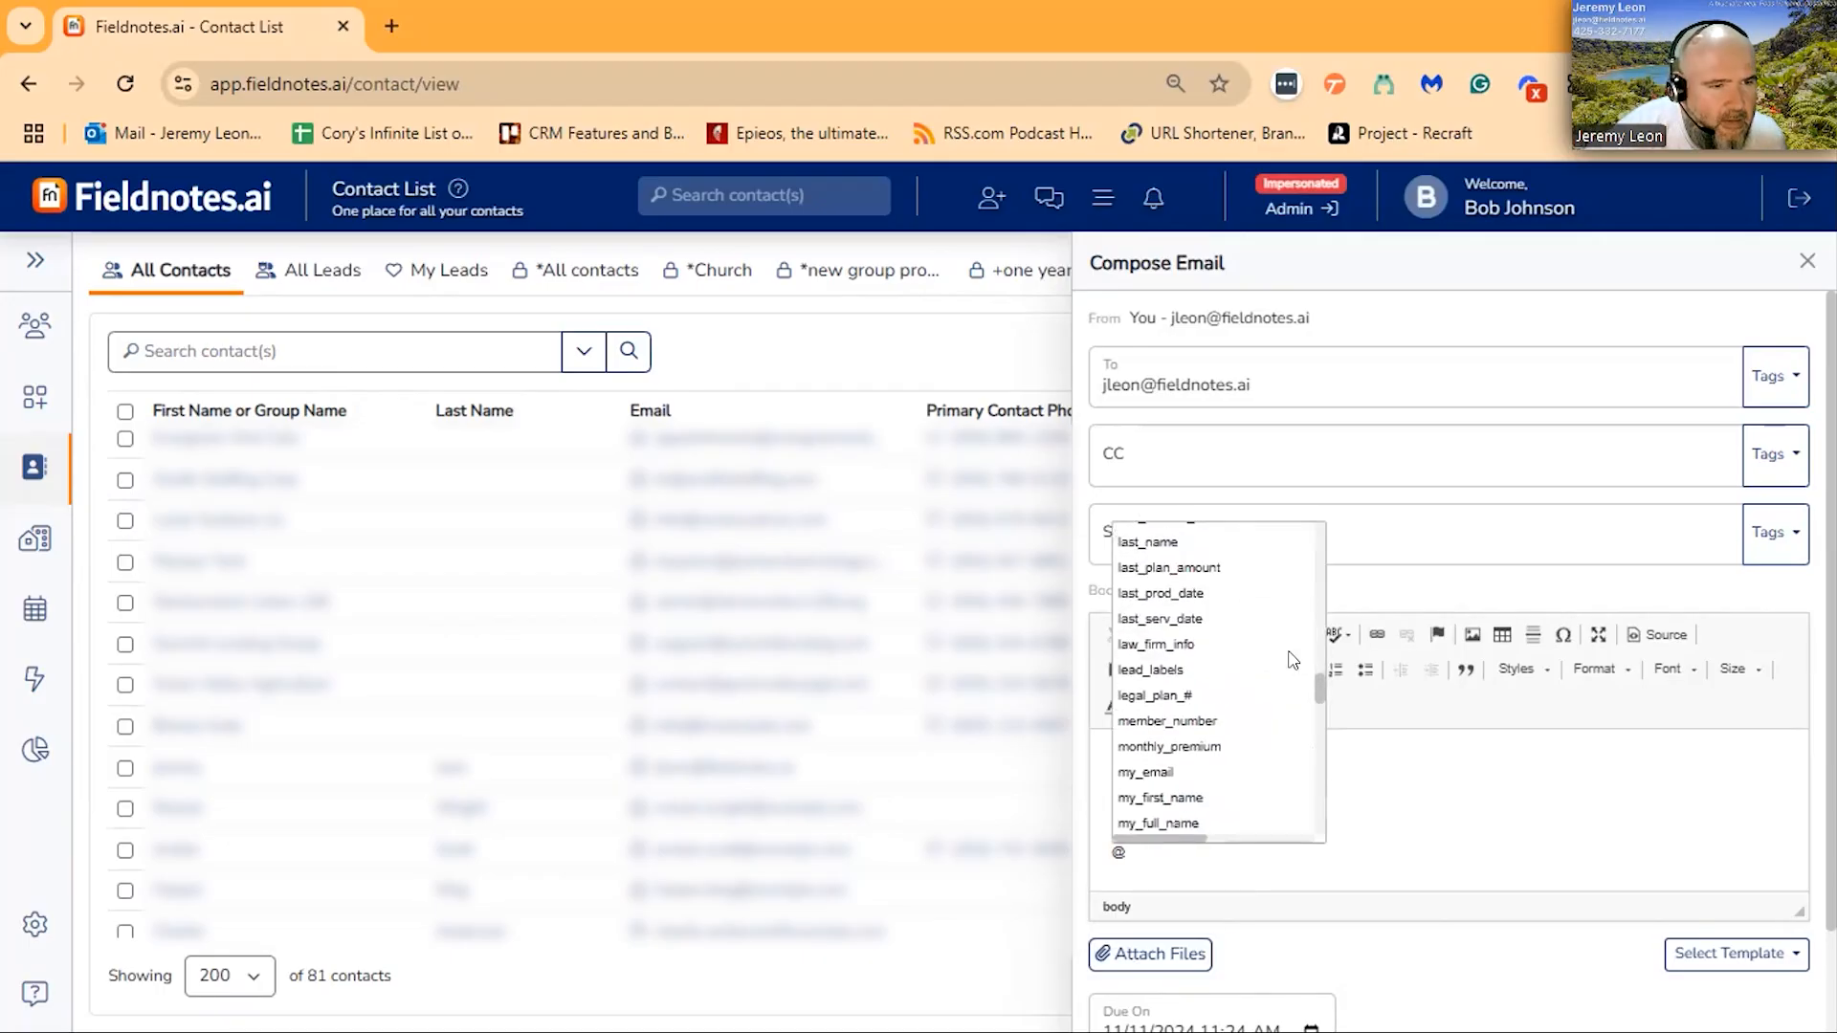
pyautogui.click(1220, 620)
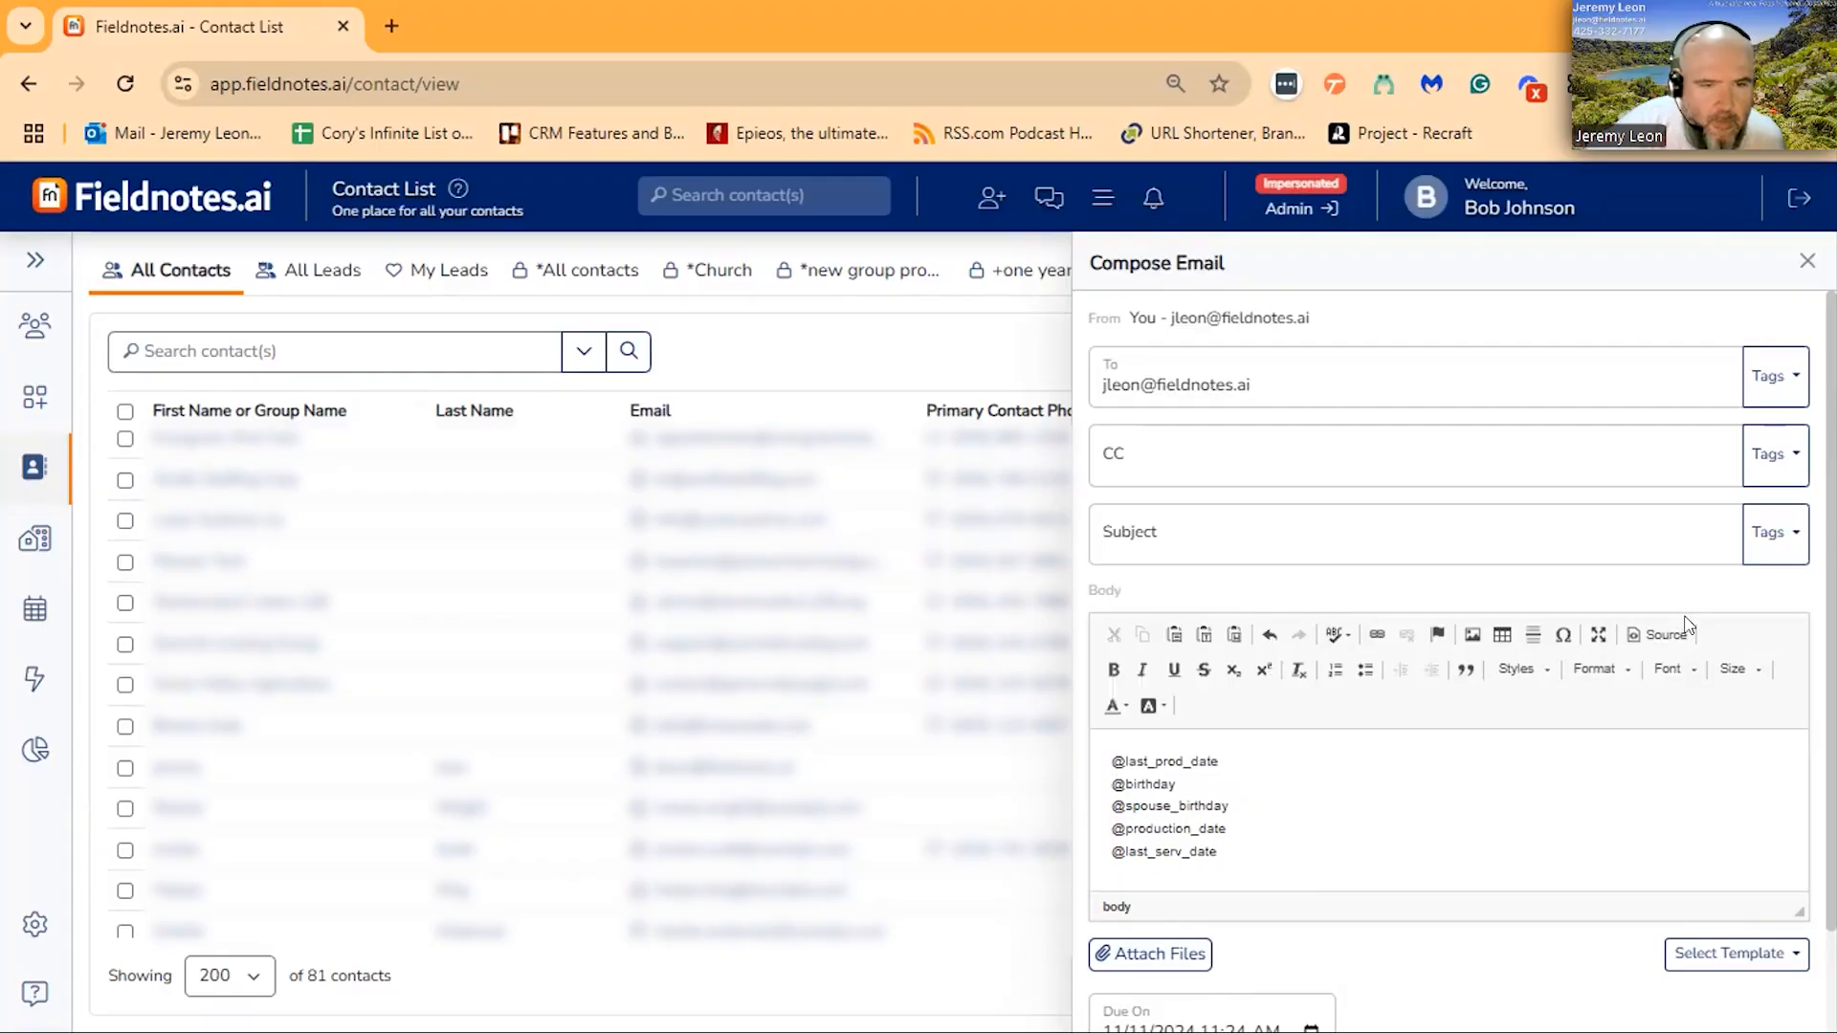
# - Set the email's subject to "date test" and send the message
pyautogui.scroll(-2, 1541, 875)
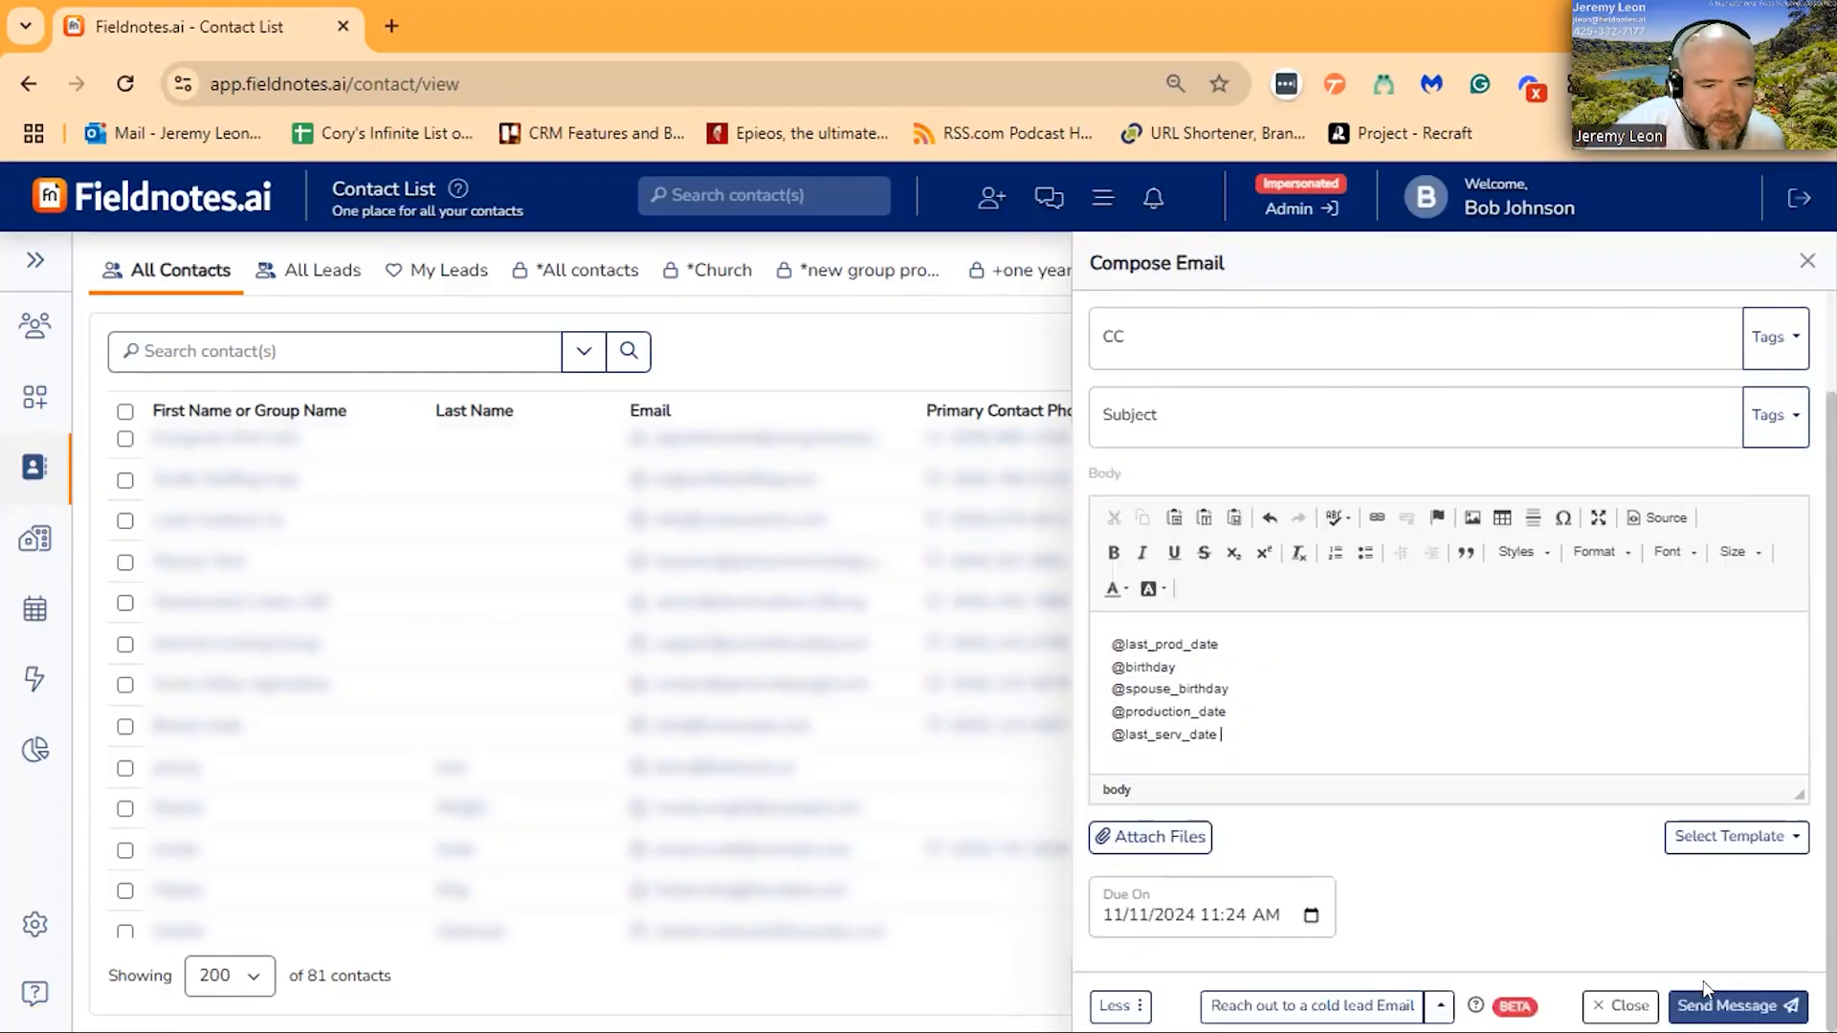
pyautogui.scroll(2, 1541, 875)
pyautogui.click(1216, 535)
pyautogui.write('date test')
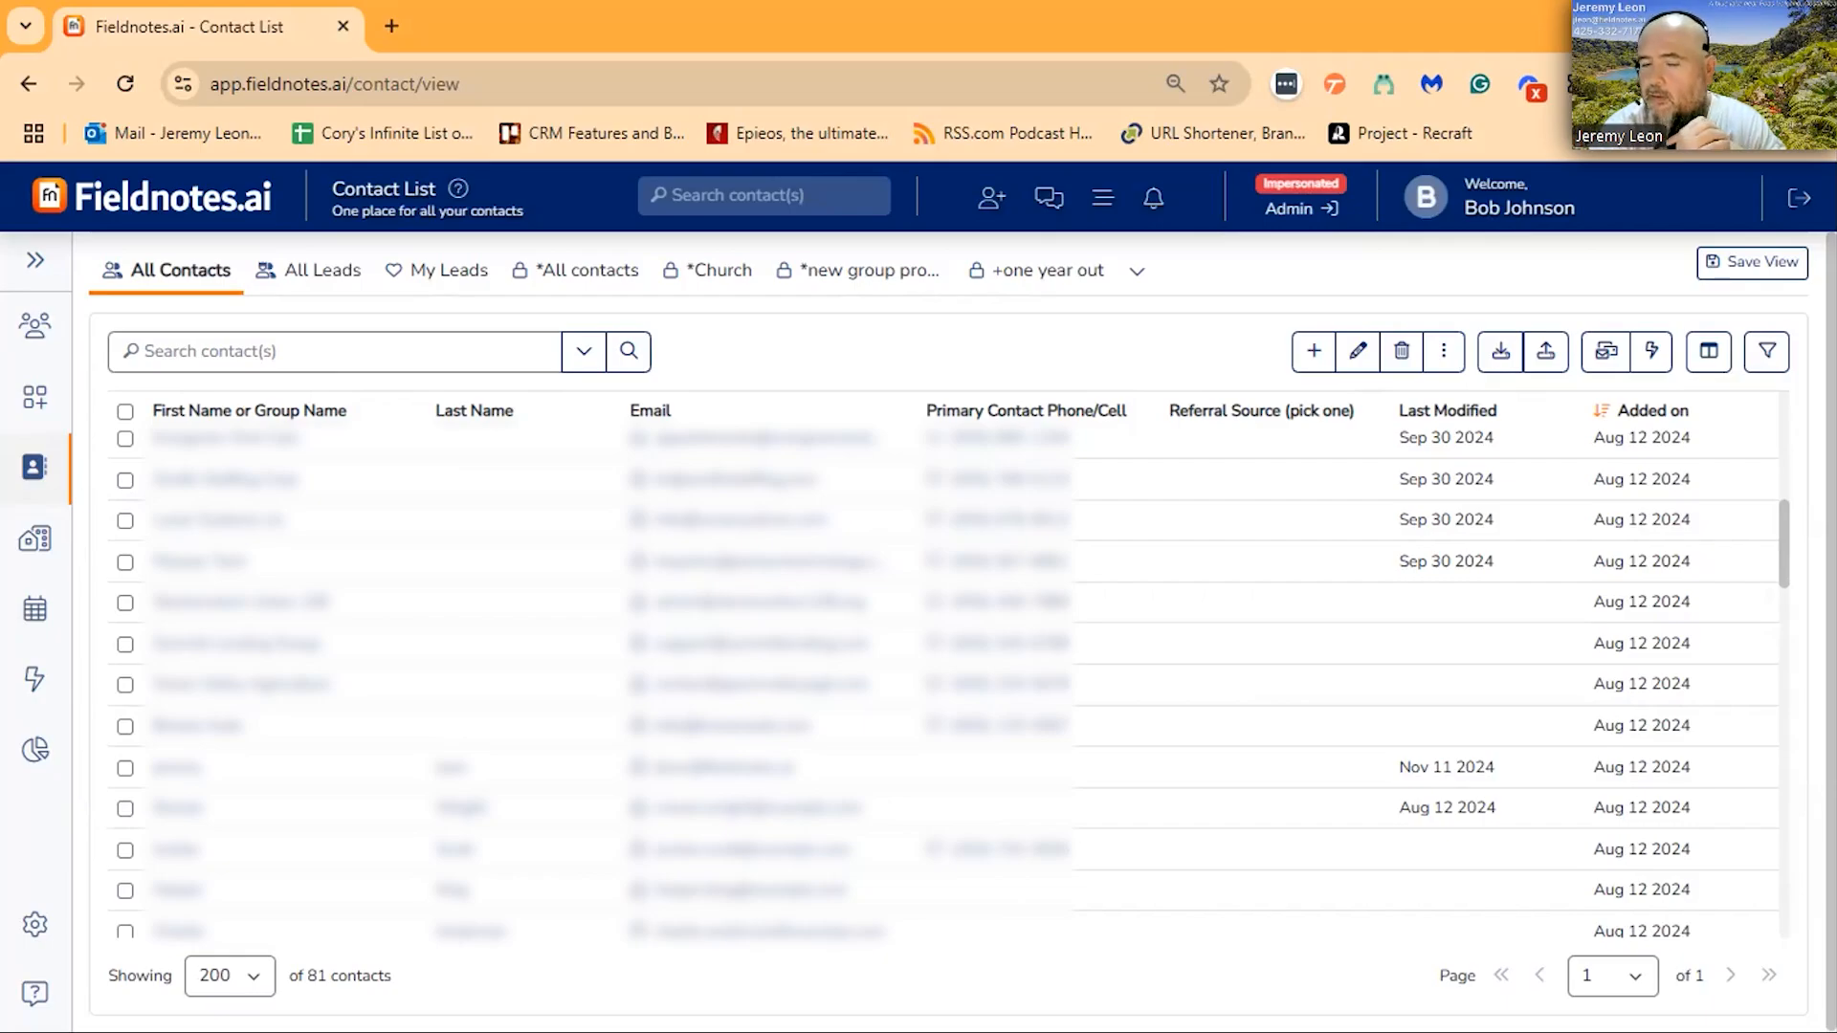
# - Switch to the received "date test" email in Outlook, check how each date tag was filled in, and close the message window
pyautogui.hotkey('alt', 'Tab')
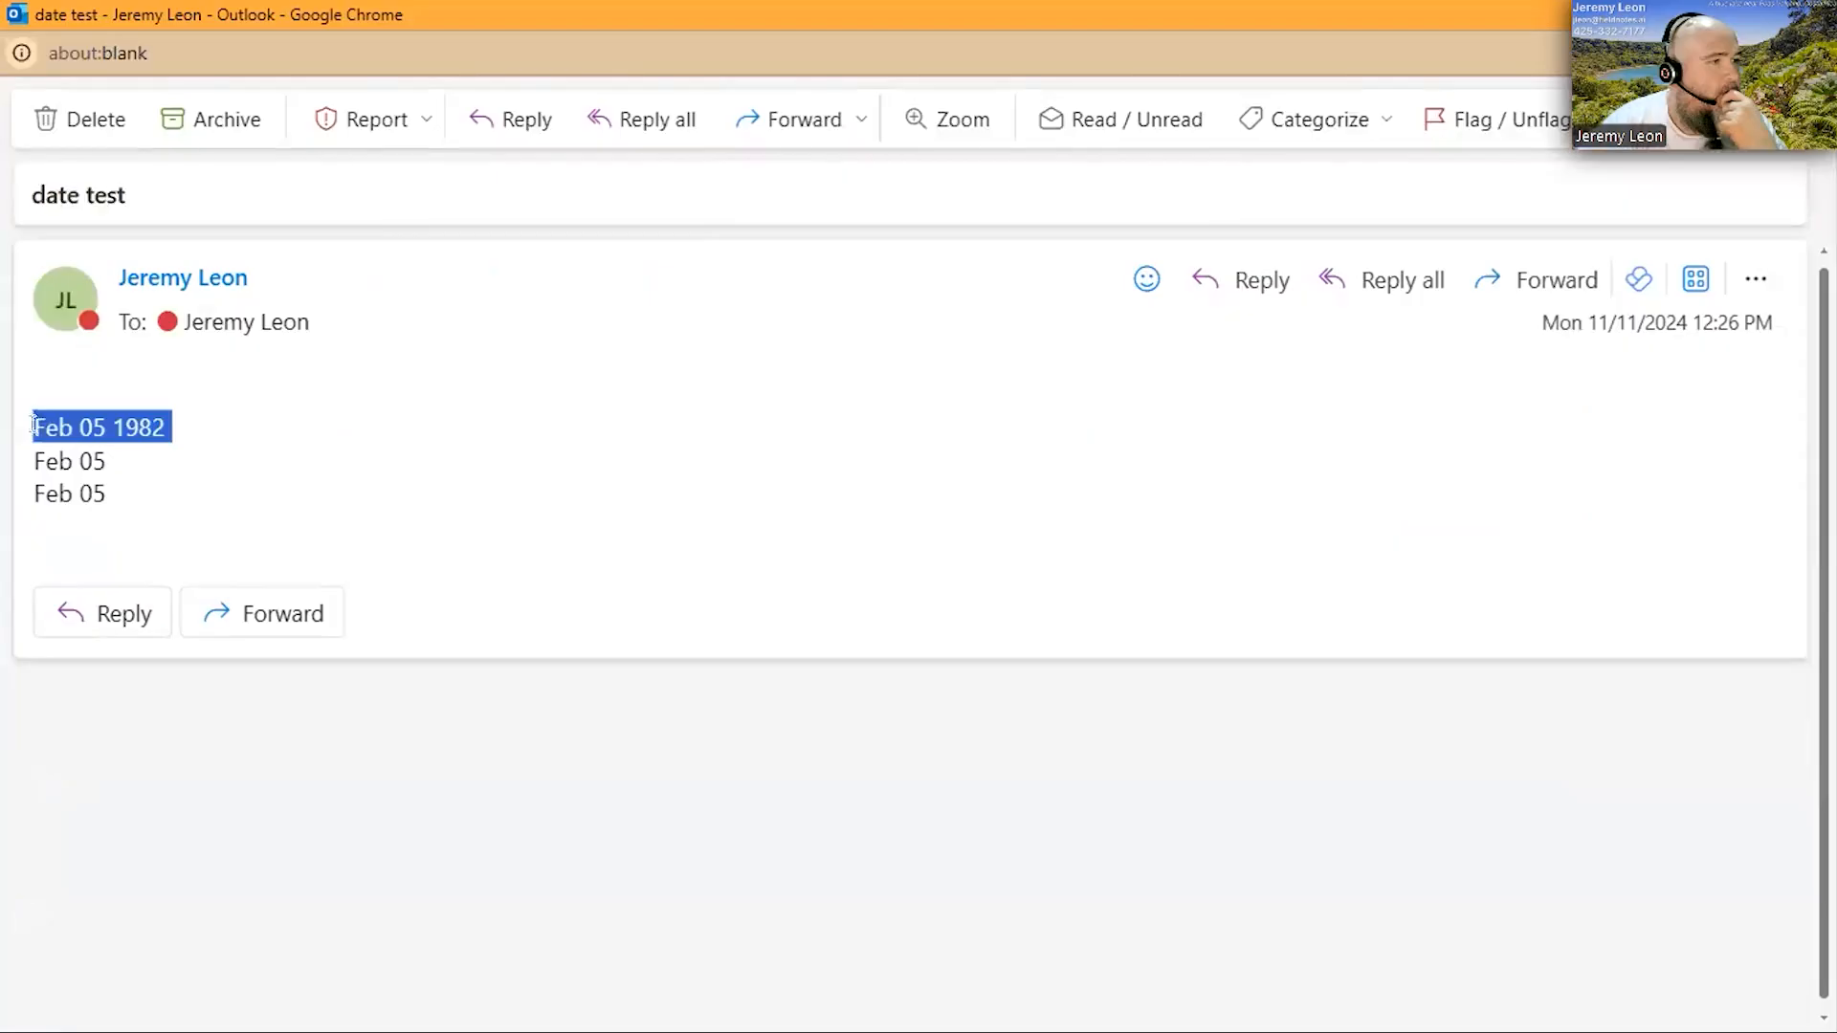
pyautogui.click(148, 430)
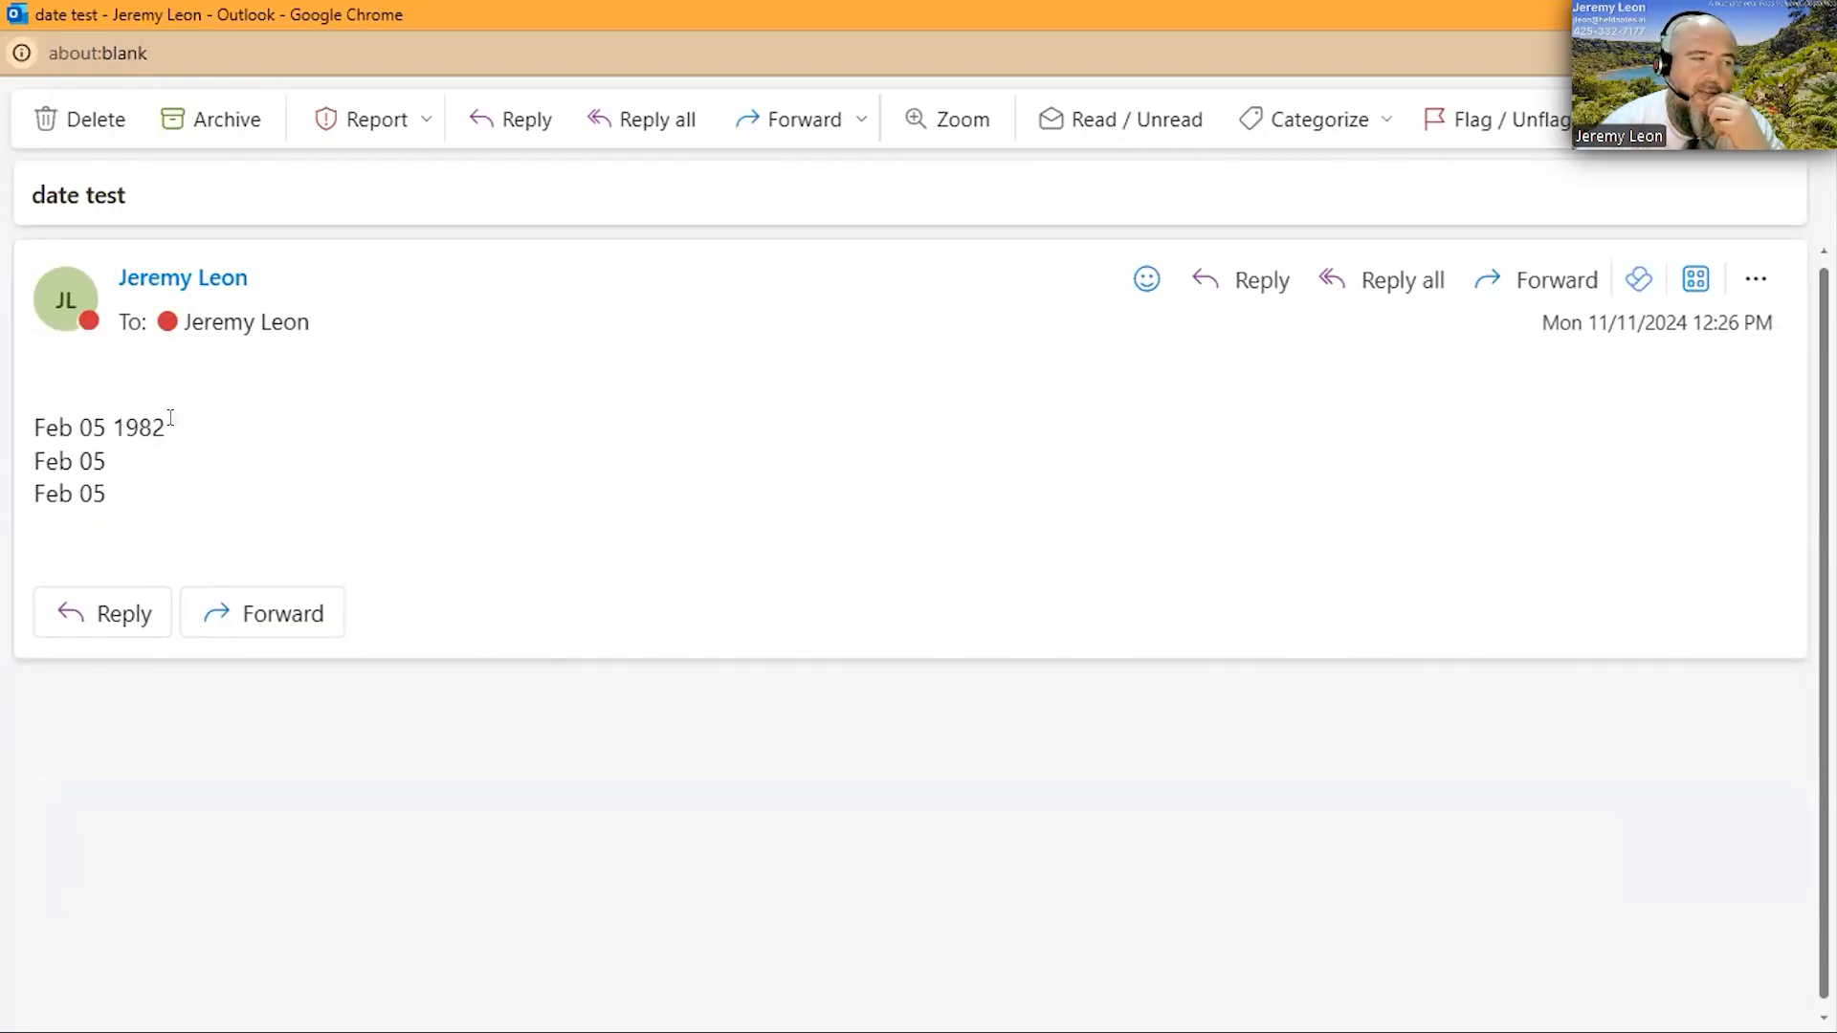
pyautogui.moveTo(182, 432); pyautogui.dragTo(175, 518)
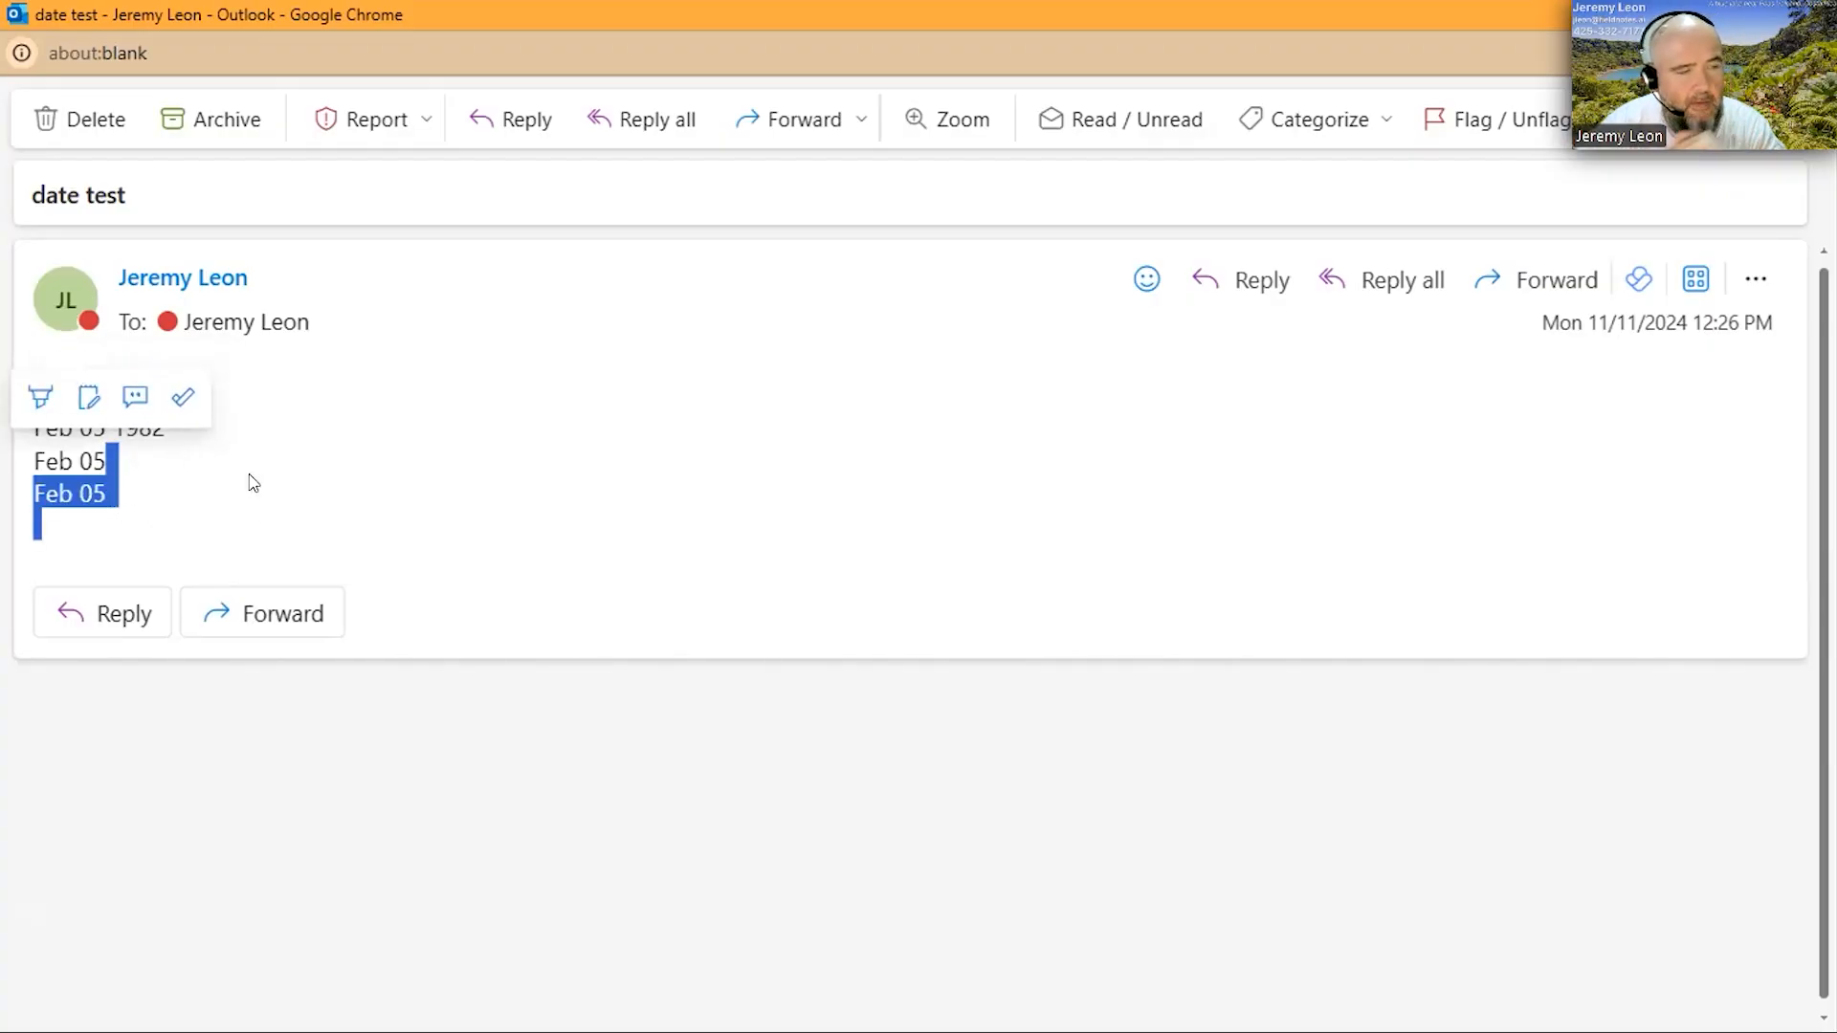
pyautogui.click(218, 468)
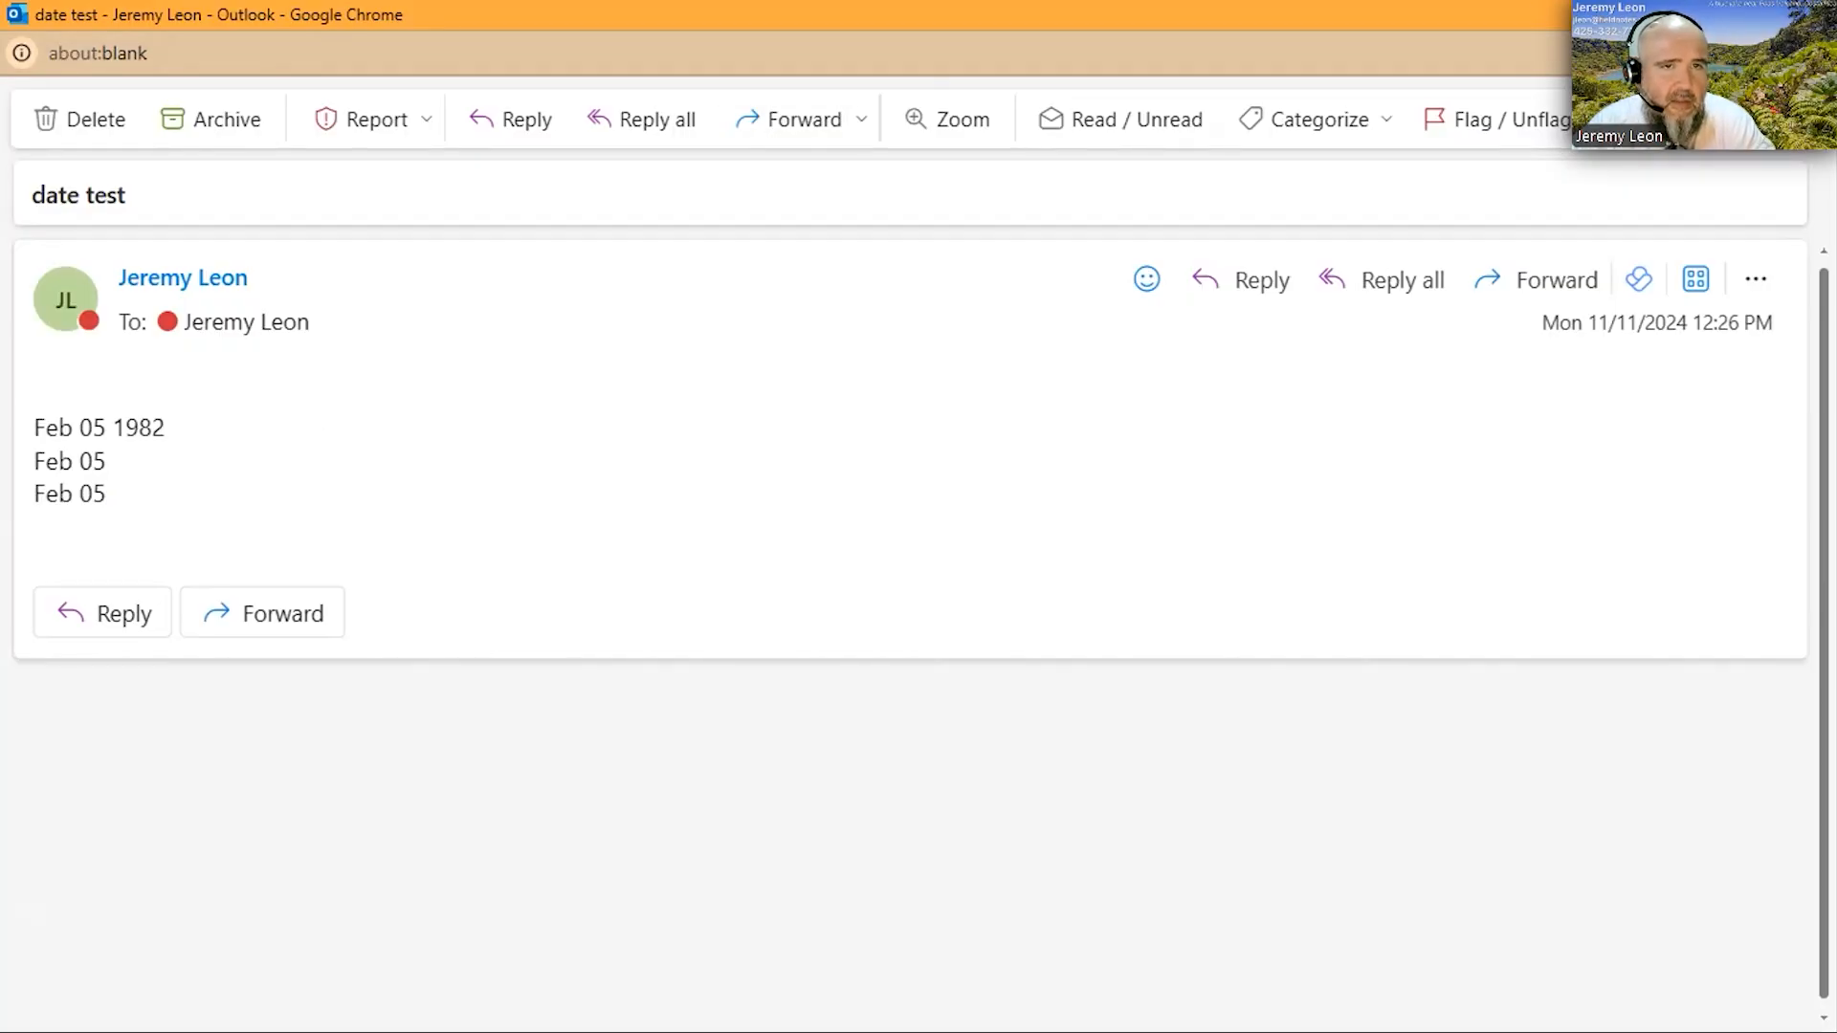
pyautogui.click(1812, 14)
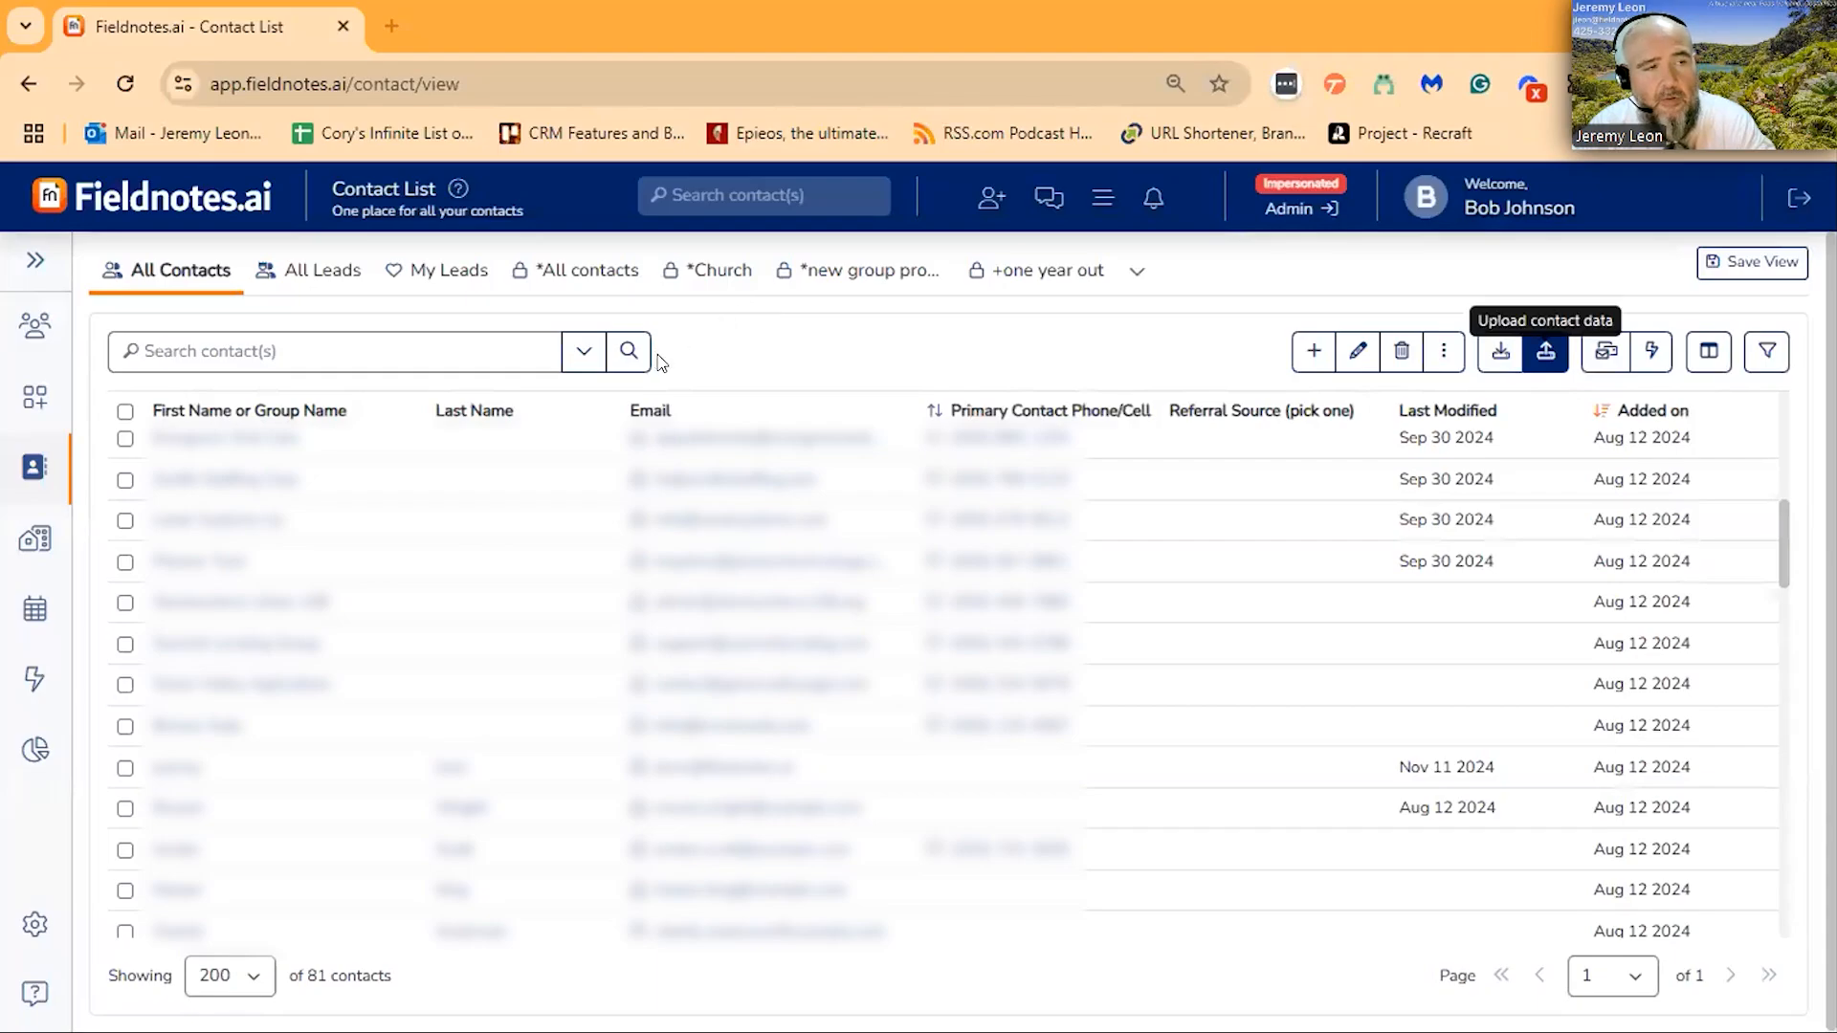